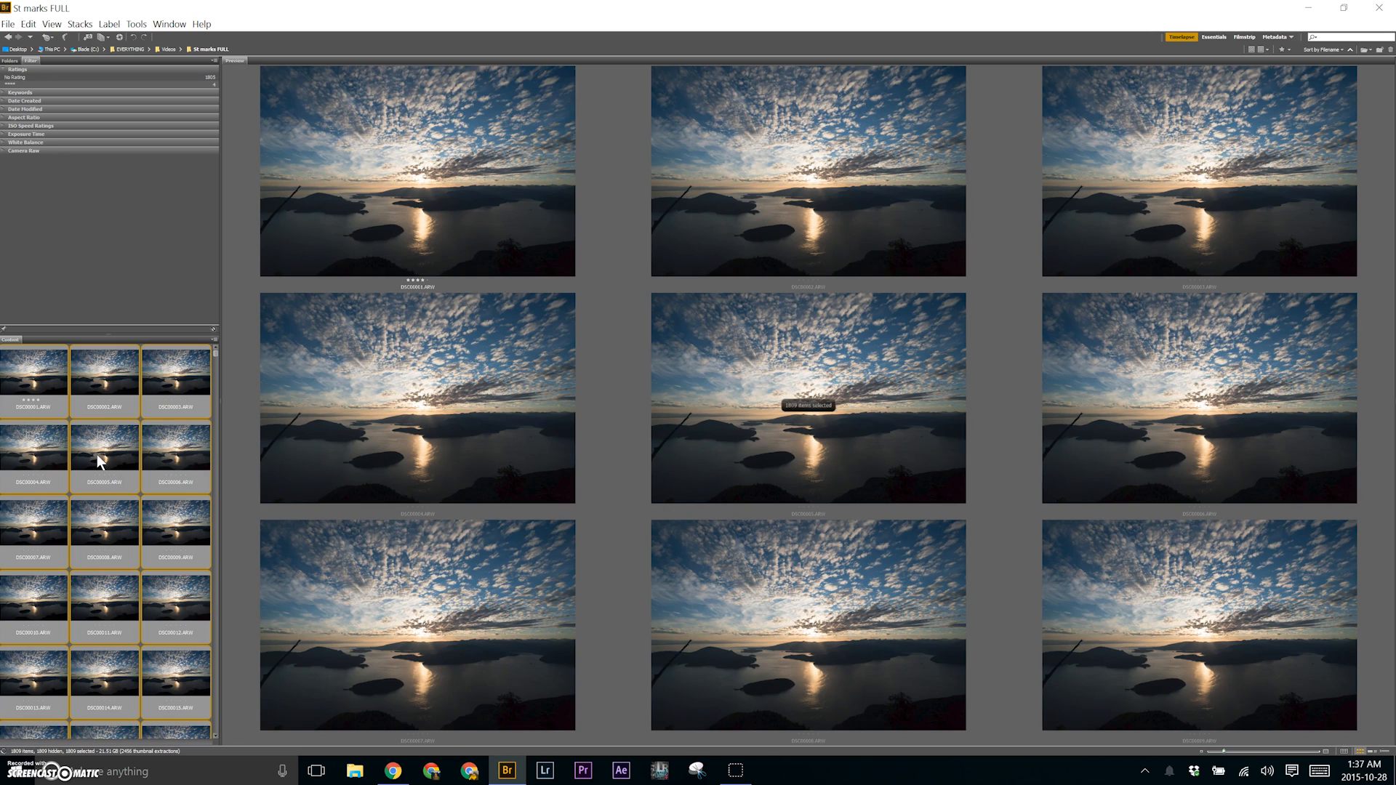
Examine the frames of the St marks FULL sequence from sunset into night, ending back at its first frame.
click(47, 374)
key(Down)
key(Down)
key(Down)
key(Down)
key(Down)
key(Down)
key(Down)
key(Down)
key(Down)
key(Down)
key(Down)
key(Down)
key(Down)
key(Down)
key(Down)
key(Down)
key(Down)
key(Down)
key(Down)
key(Down)
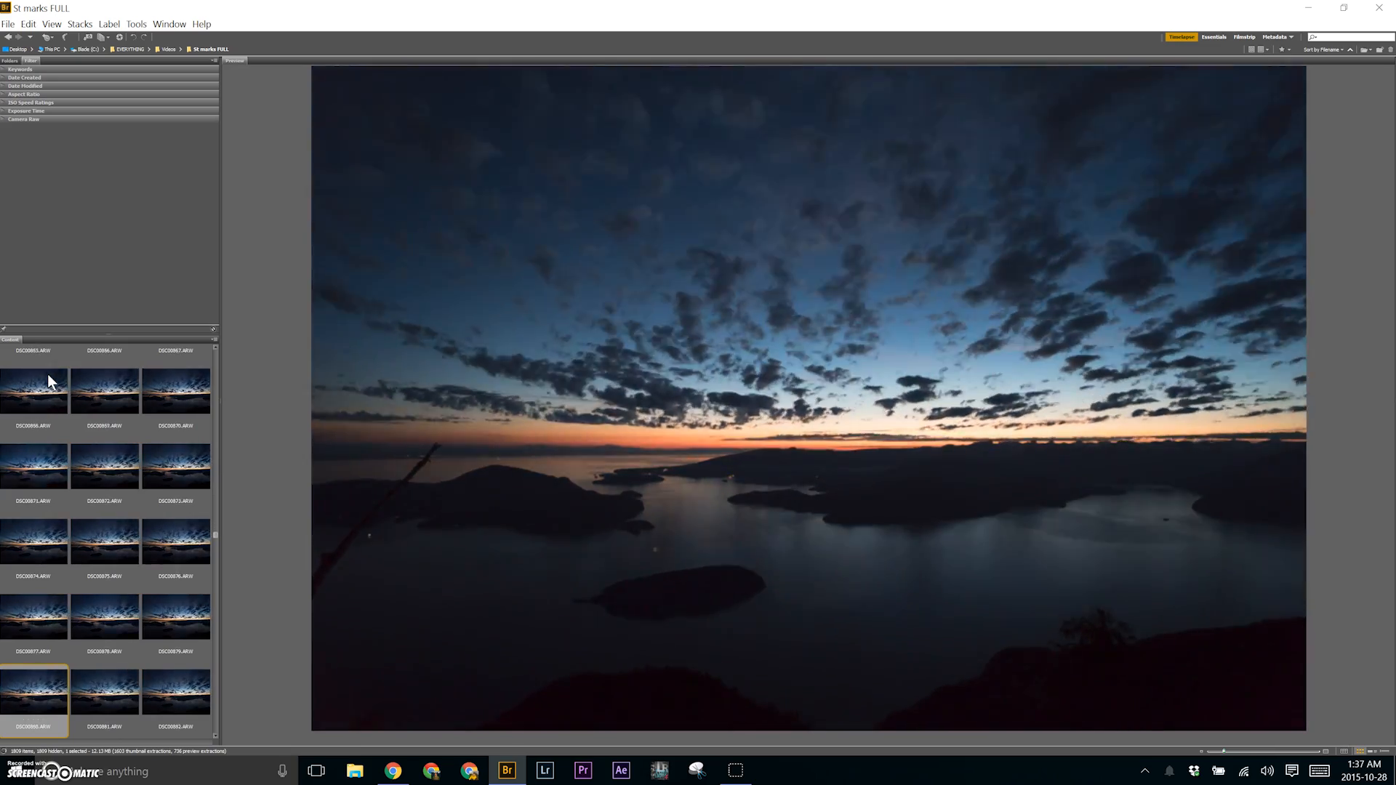
key(Down)
key(Down)
key(Down)
key(Down)
key(Down)
key(Down)
key(Down)
key(Down)
key(Down)
key(Down)
key(Down)
key(Down)
key(Down)
key(Down)
key(Down)
key(Down)
key(Down)
key(Down)
key(Down)
key(Down)
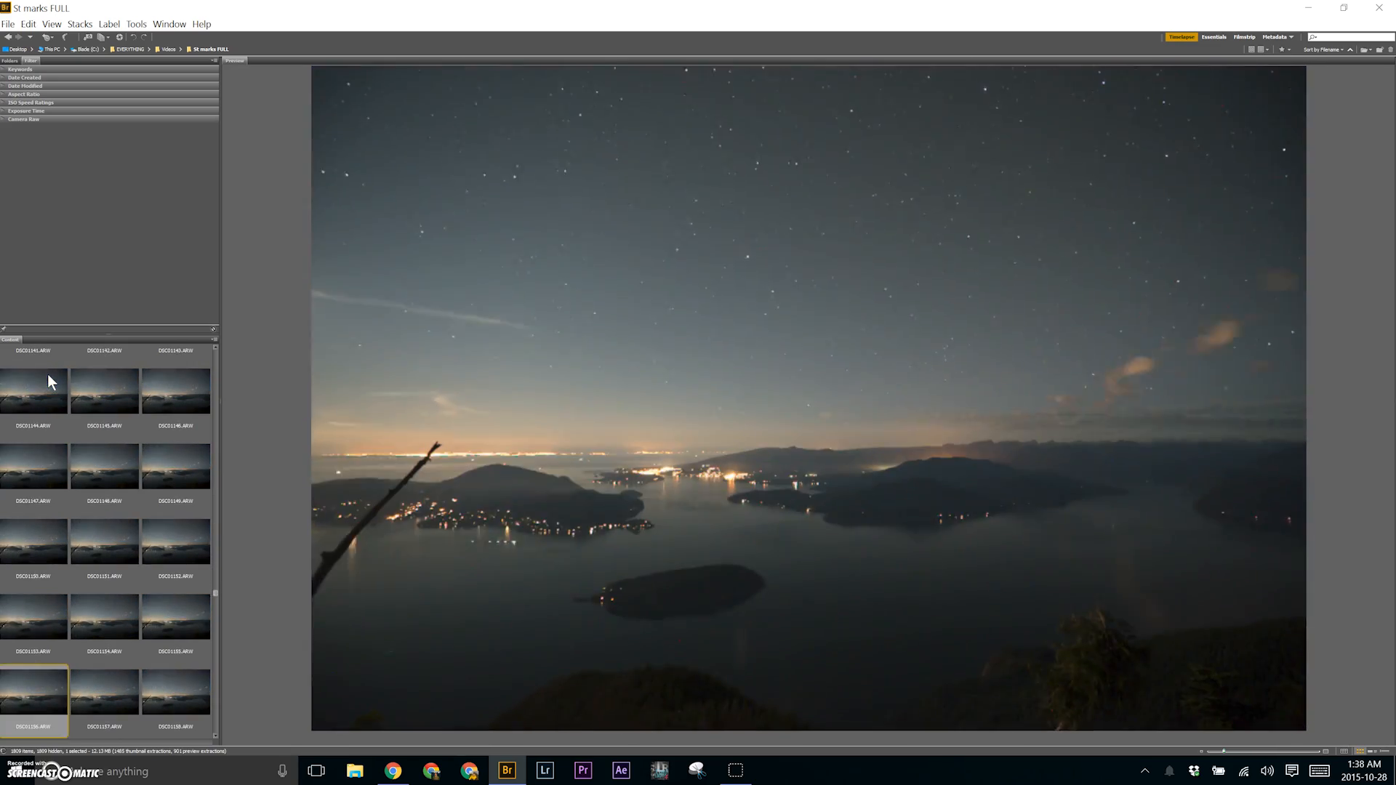
key(Down)
key(Down)
key(Down)
key(Down)
key(Down)
key(Down)
key(Down)
key(Down)
key(Down)
key(Down)
key(Down)
key(Down)
key(Down)
key(Down)
key(Down)
key(Down)
key(Down)
key(Down)
key(Down)
key(Down)
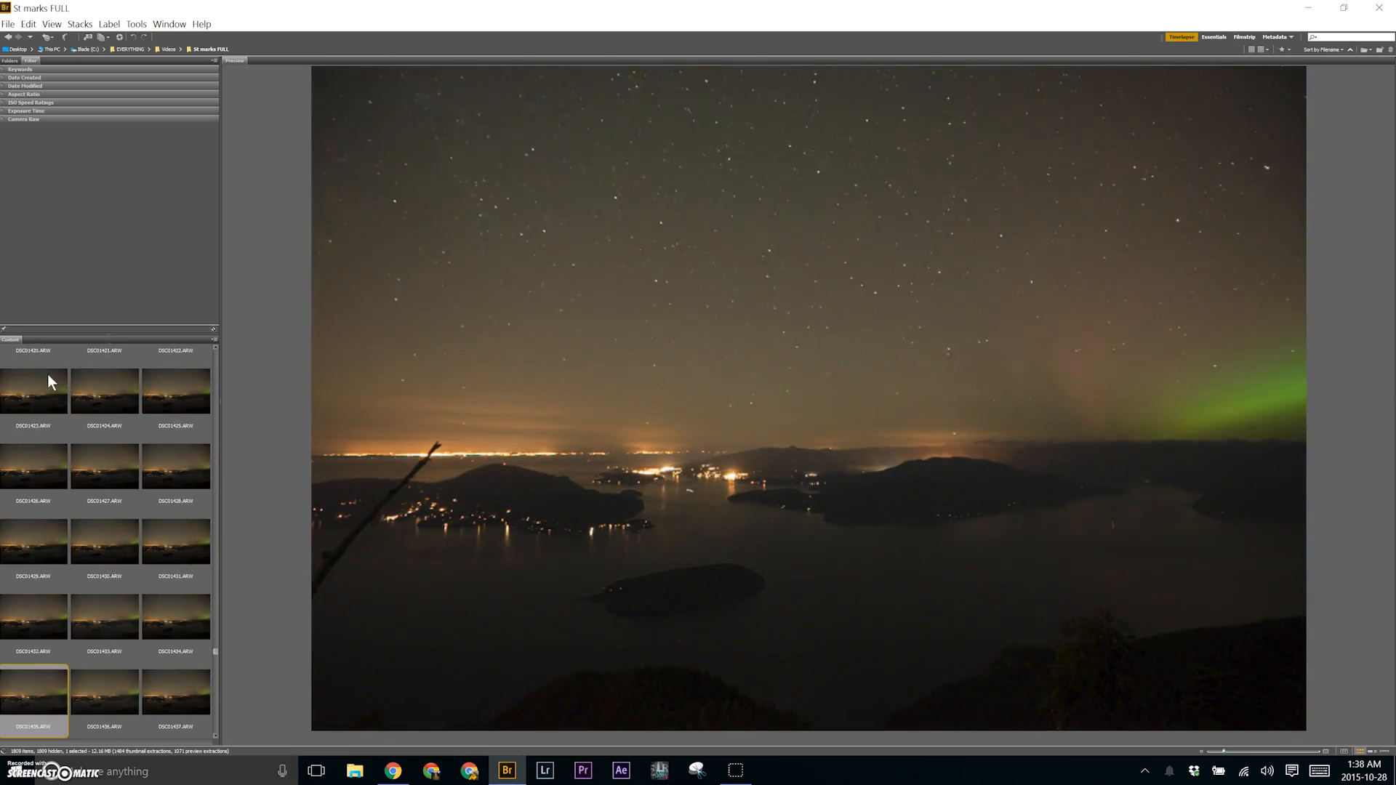
key(Down)
key(Down)
key(Down)
key(Down)
key(Down)
key(Down)
key(Down)
key(Down)
key(Down)
key(Down)
key(Down)
key(Down)
key(Down)
key(Down)
key(Down)
key(Down)
key(Down)
key(Down)
key(Down)
key(Down)
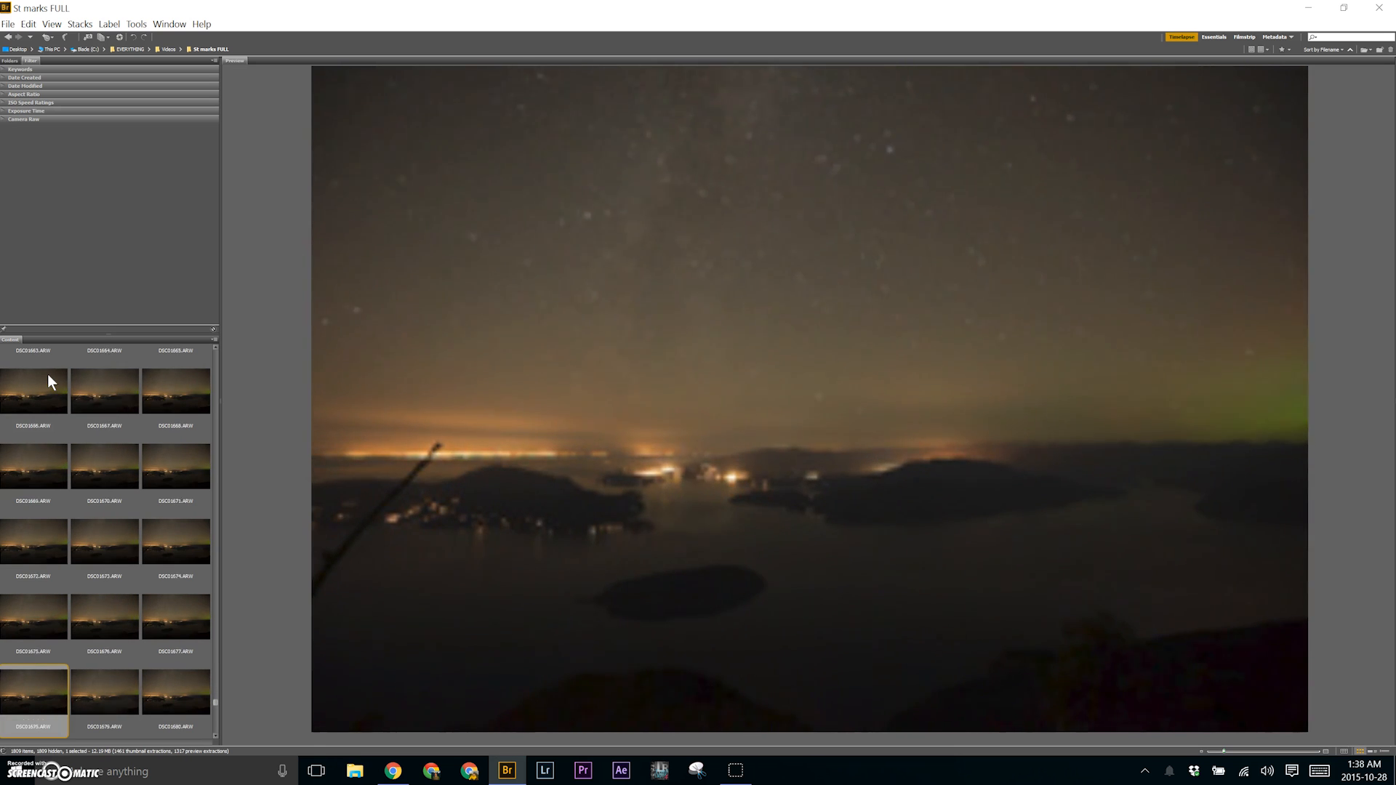
drag(214, 712, 225, 345)
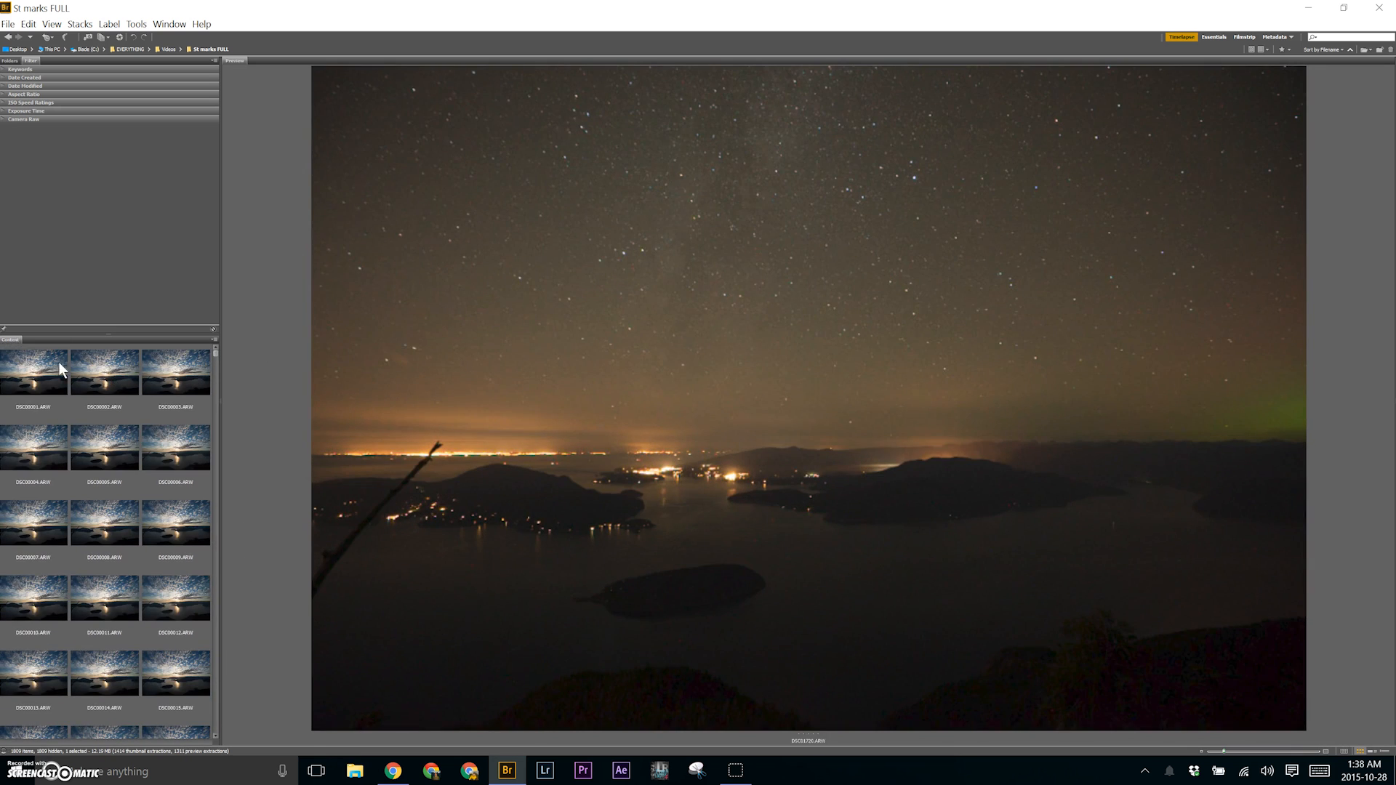
click(57, 366)
Switch to LRTimelapse and draw a luminance reference area over the sky in the St marks FULL preview.
click(660, 770)
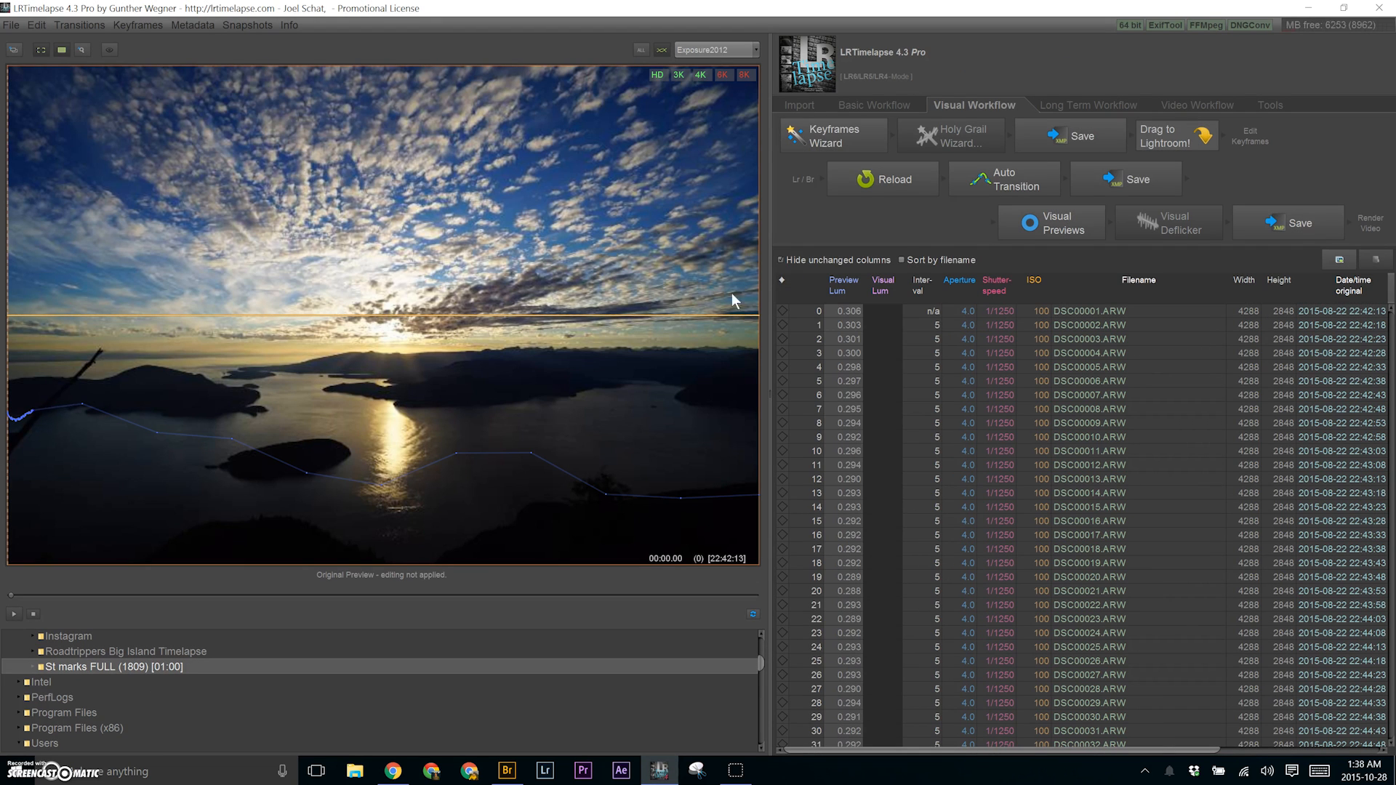
drag(702, 347, 71, 66)
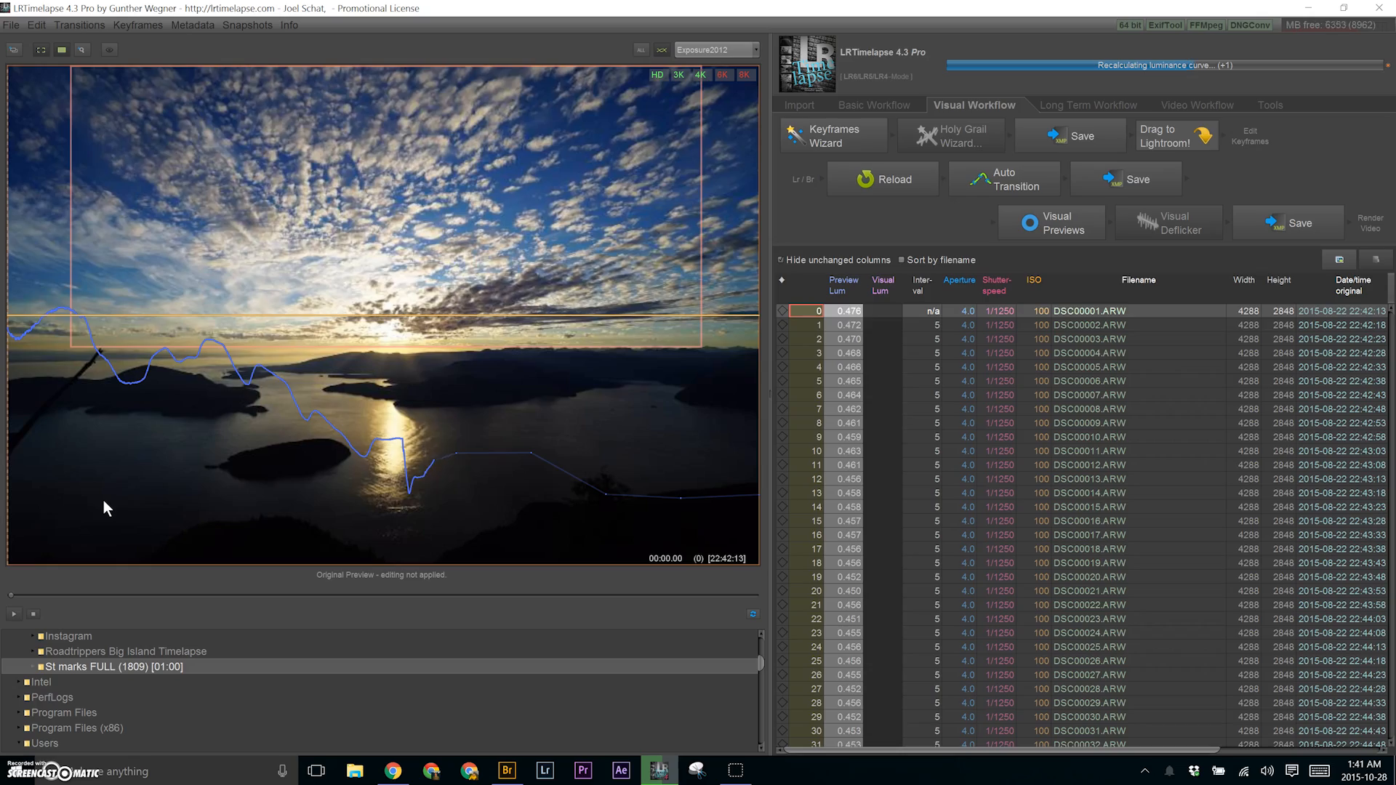
Scrub through the sequence, mark keyframes at the light changes up to the last frame, and save them to the metadata.
drag(11, 595, 7, 640)
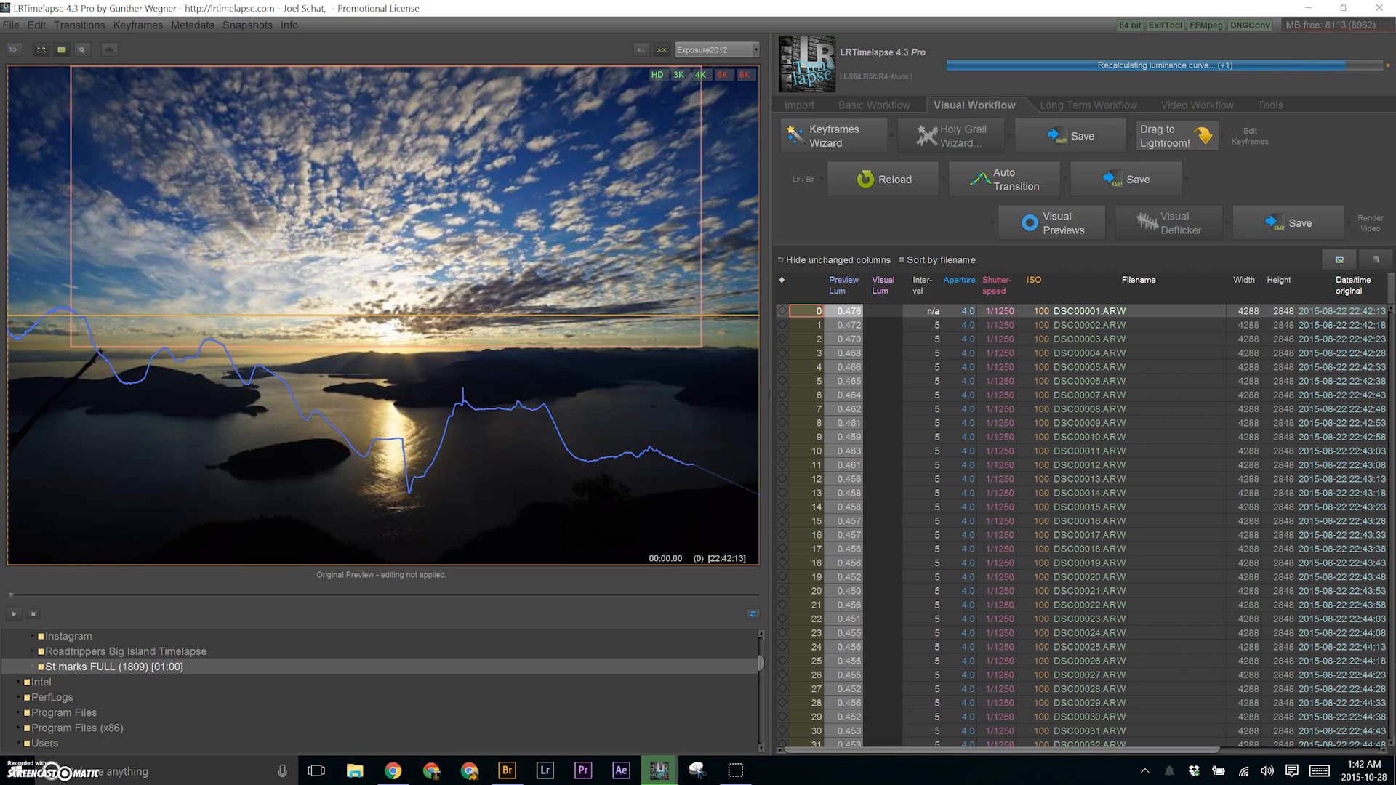
drag(11, 596, 1064, 157)
key(k)
key(k)
key(k)
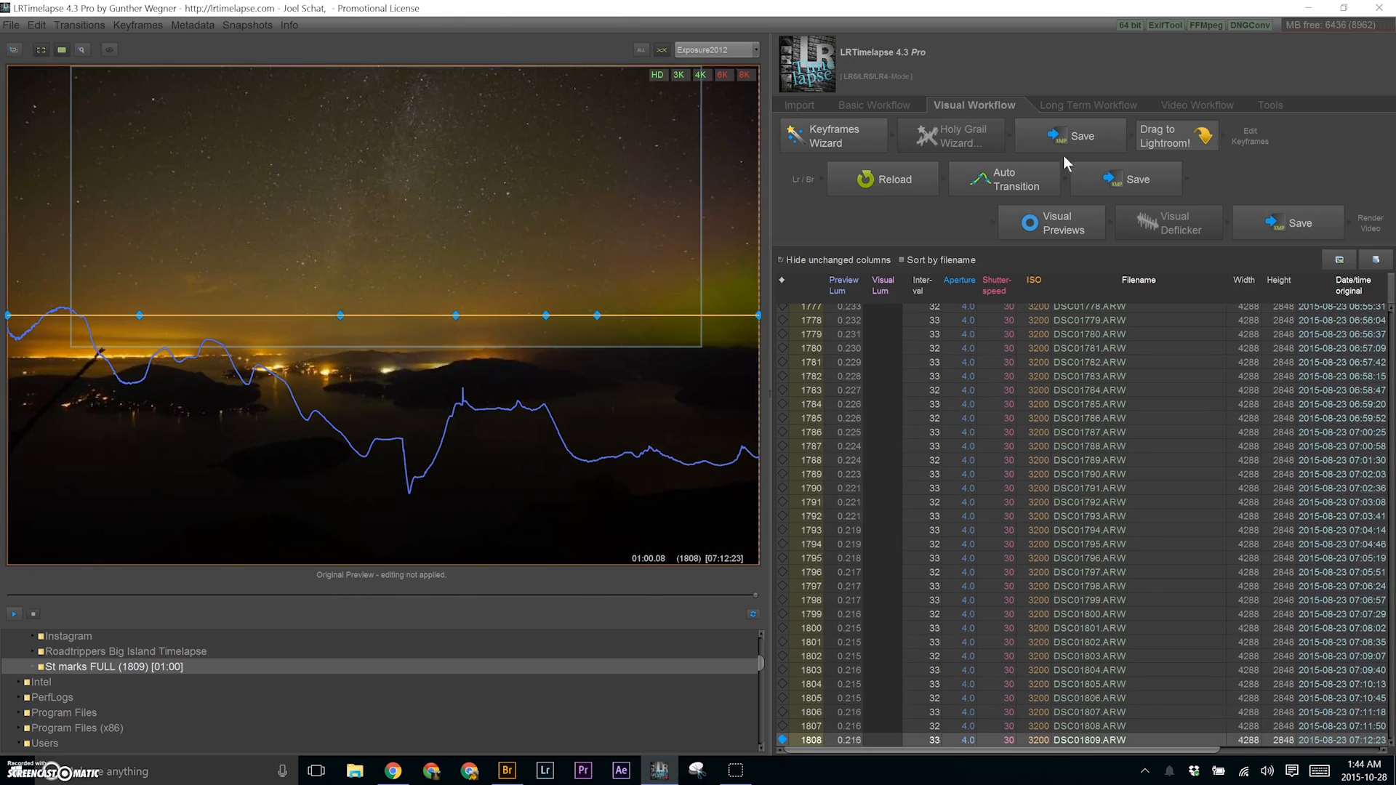
click(1065, 145)
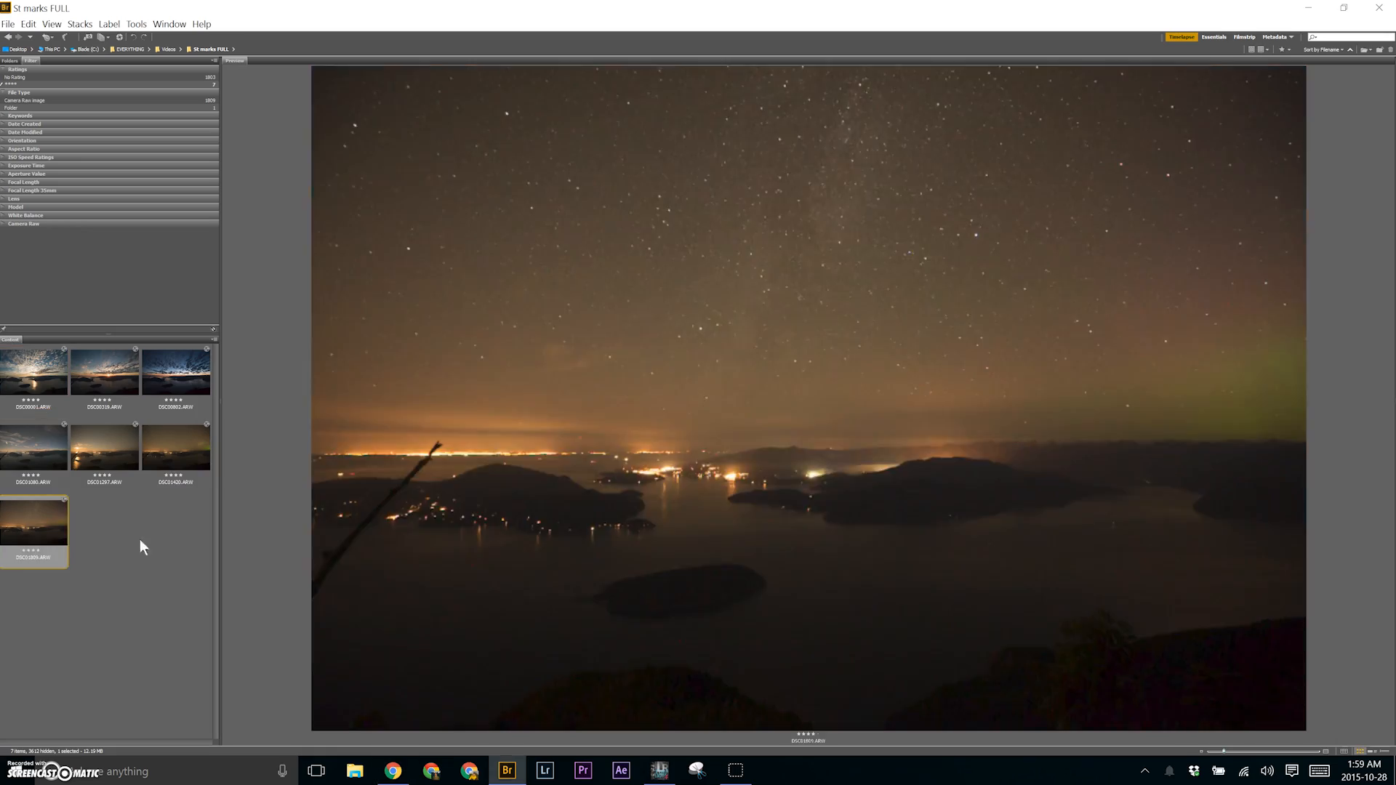
Open the seven four-star keyframes from Bridge in Camera Raw and adjust the first one's clarity and saturation.
shift+click(86, 372)
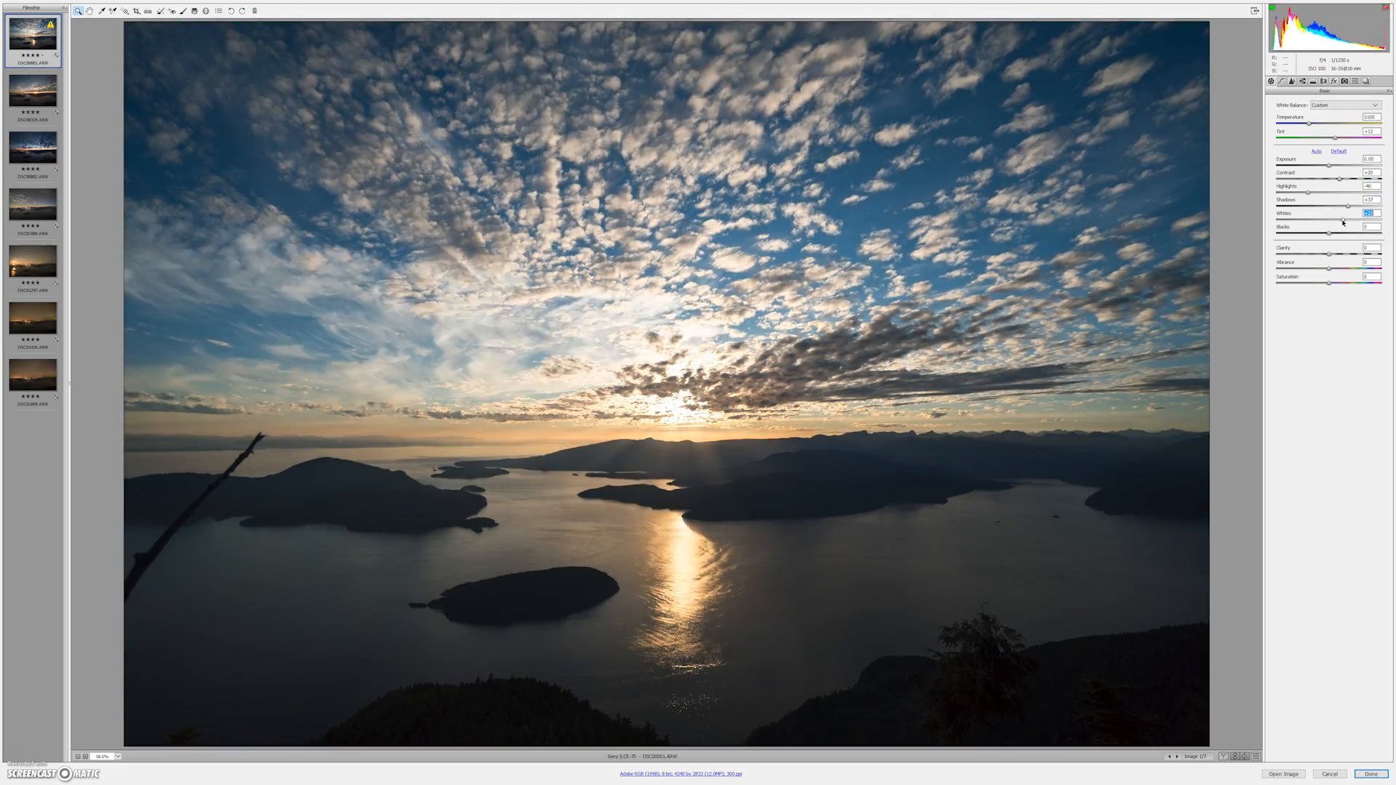
mouse_move(1329, 254)
mouse_down()
mouse_move(1316, 255)
mouse_move(1345, 269)
mouse_up()
drag(1329, 283, 1360, 270)
click(1281, 82)
click(1292, 81)
Bring up the second keyframe and synchronize its Camera Raw settings.
click(44, 91)
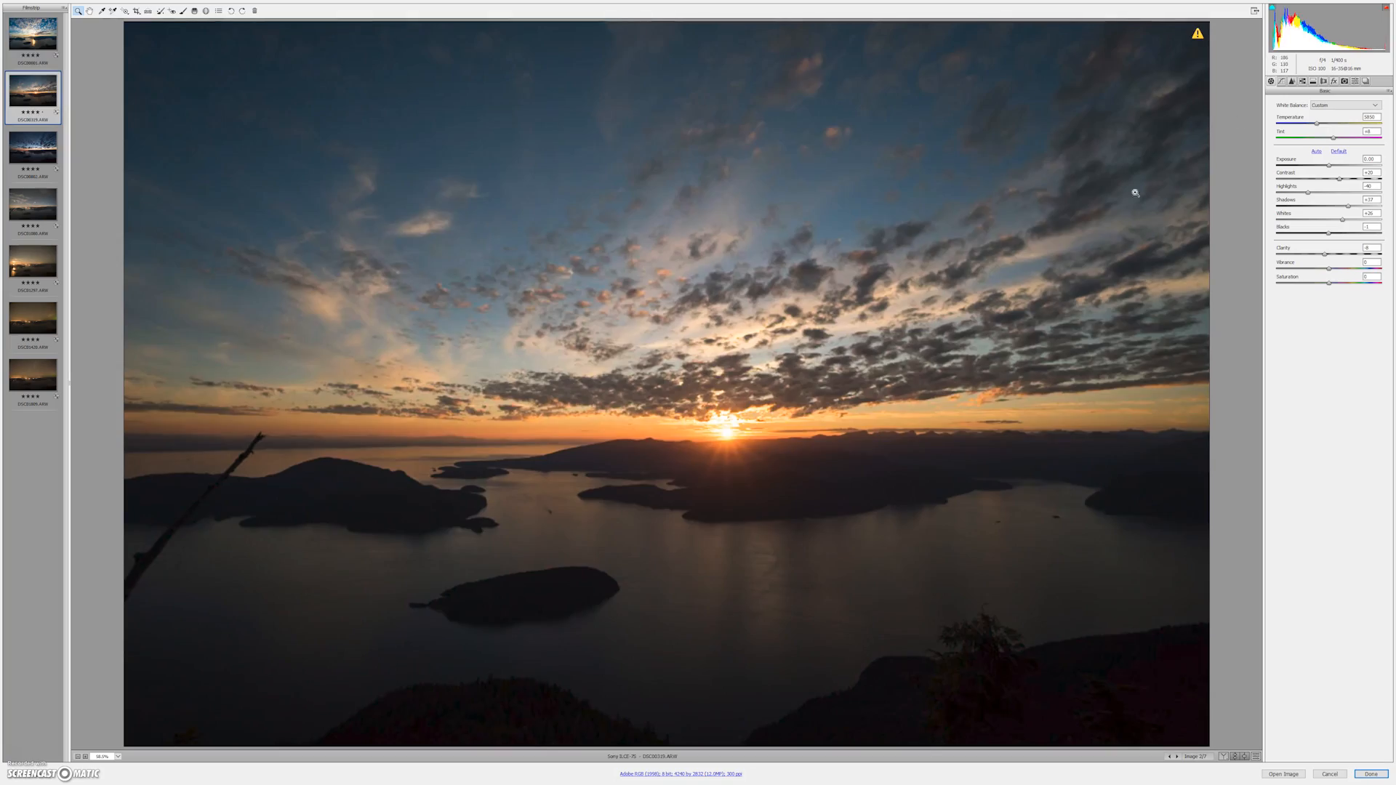
key(ctrl+alt+s)
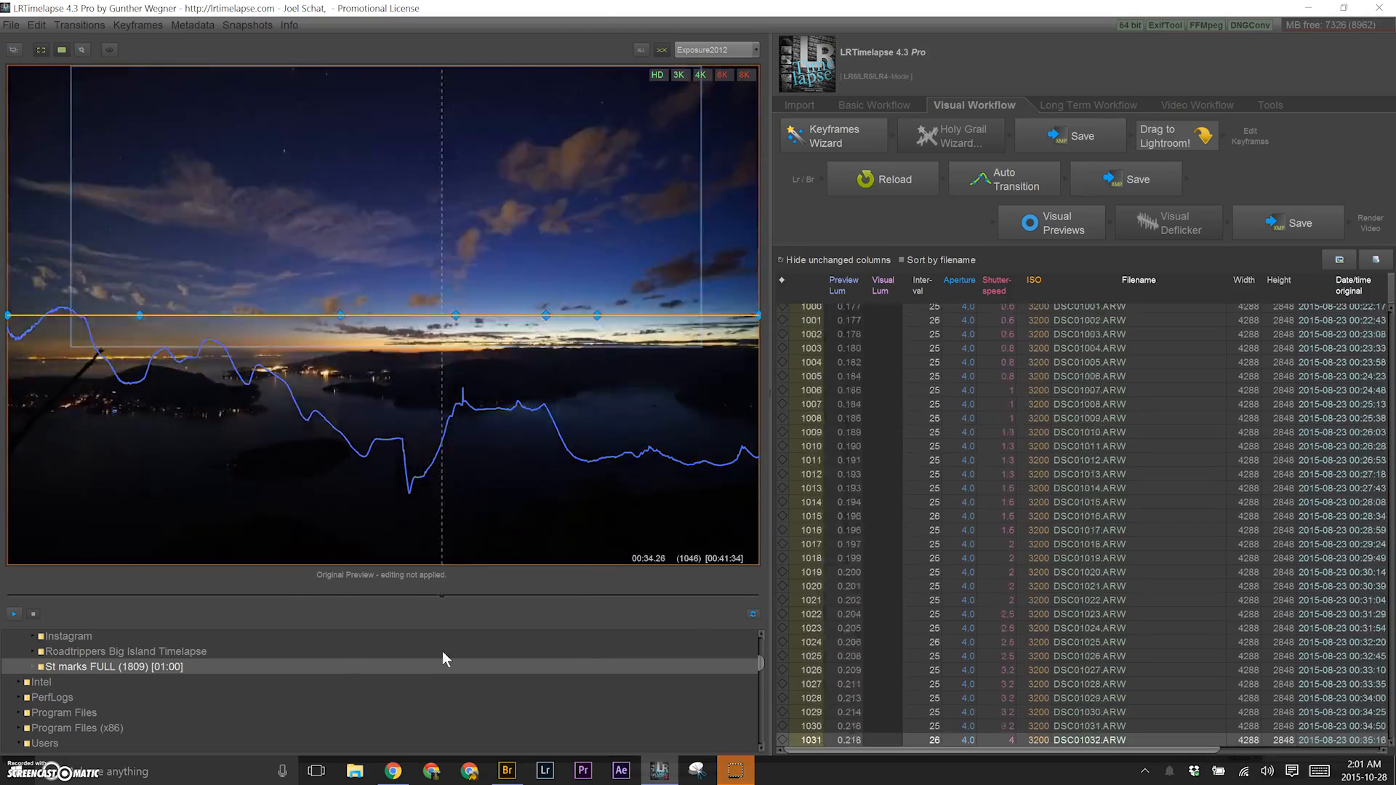
Correct the fourth keyframe's tone and white balance, cooling its temperature and raising its whites.
click(31, 209)
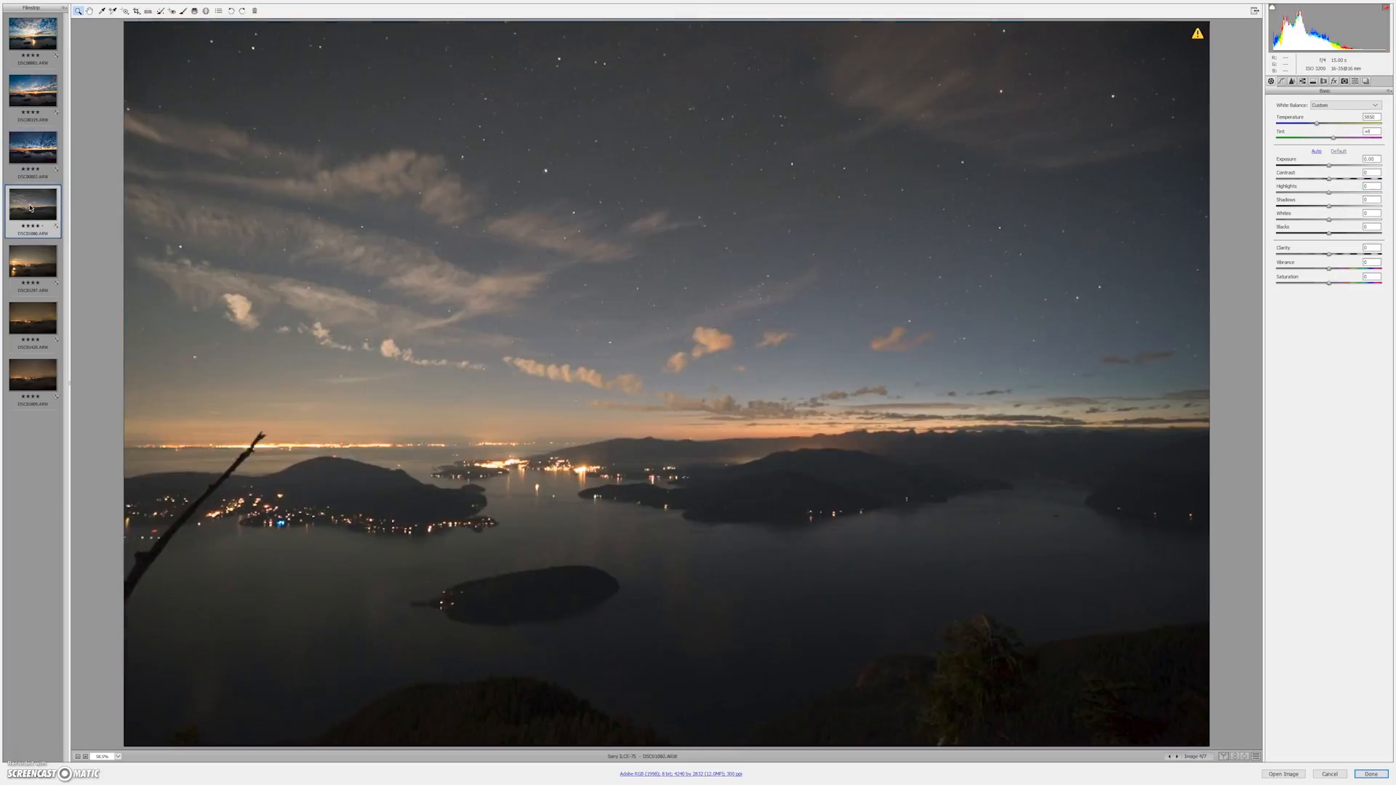
click(1316, 151)
click(1334, 106)
drag(1339, 166, 1307, 126)
click(1327, 120)
drag(1342, 220, 1357, 221)
Change the fifth keyframe's white balance preset and cool its temperature further.
ctrl+click(33, 266)
click(33, 265)
click(1336, 106)
click(1323, 120)
drag(1301, 125, 1292, 128)
Cool the white balance and increase the contrast of the last two keyframes, the night shots with the aurora.
click(32, 320)
click(1344, 105)
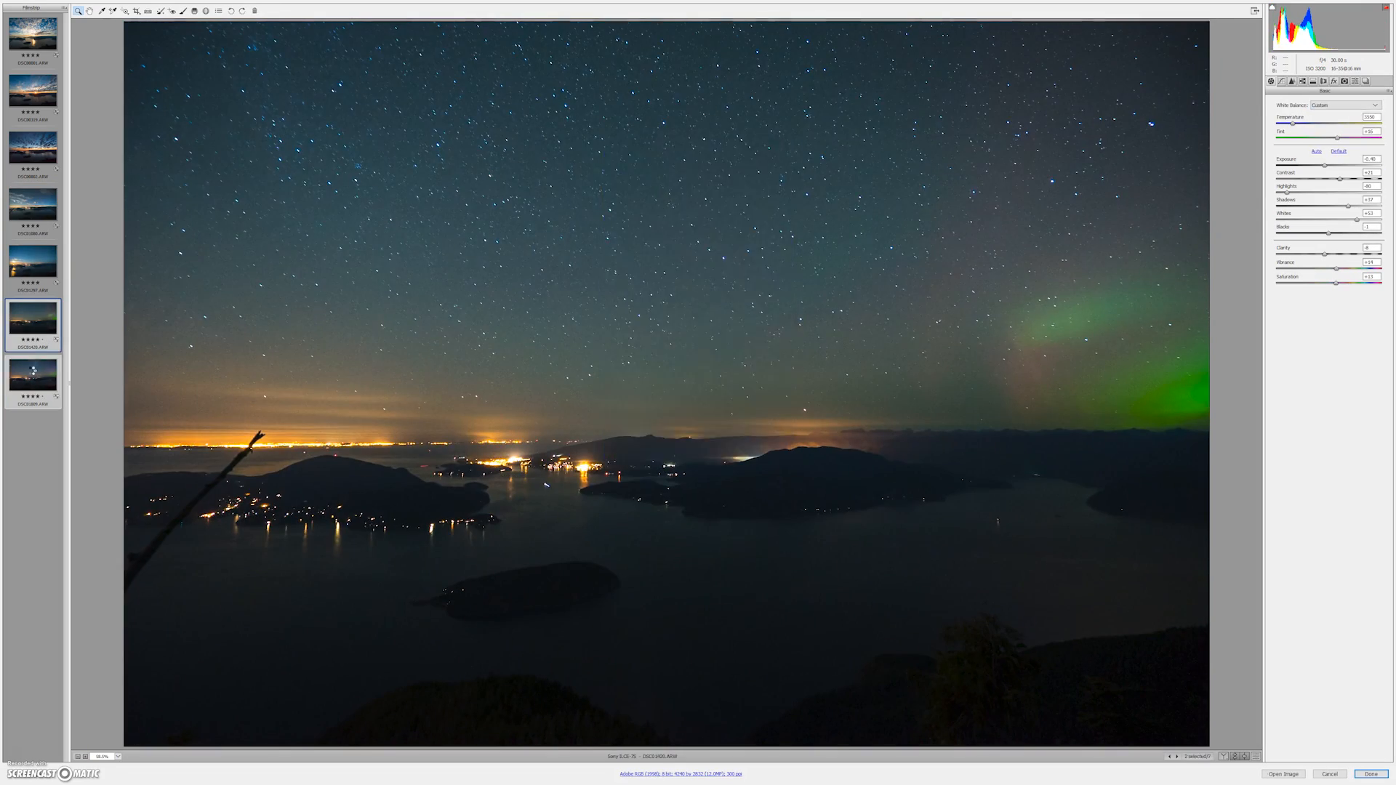
click(1322, 120)
drag(1302, 125, 1291, 127)
drag(1340, 179, 1349, 180)
drag(1292, 125, 1293, 134)
click(33, 376)
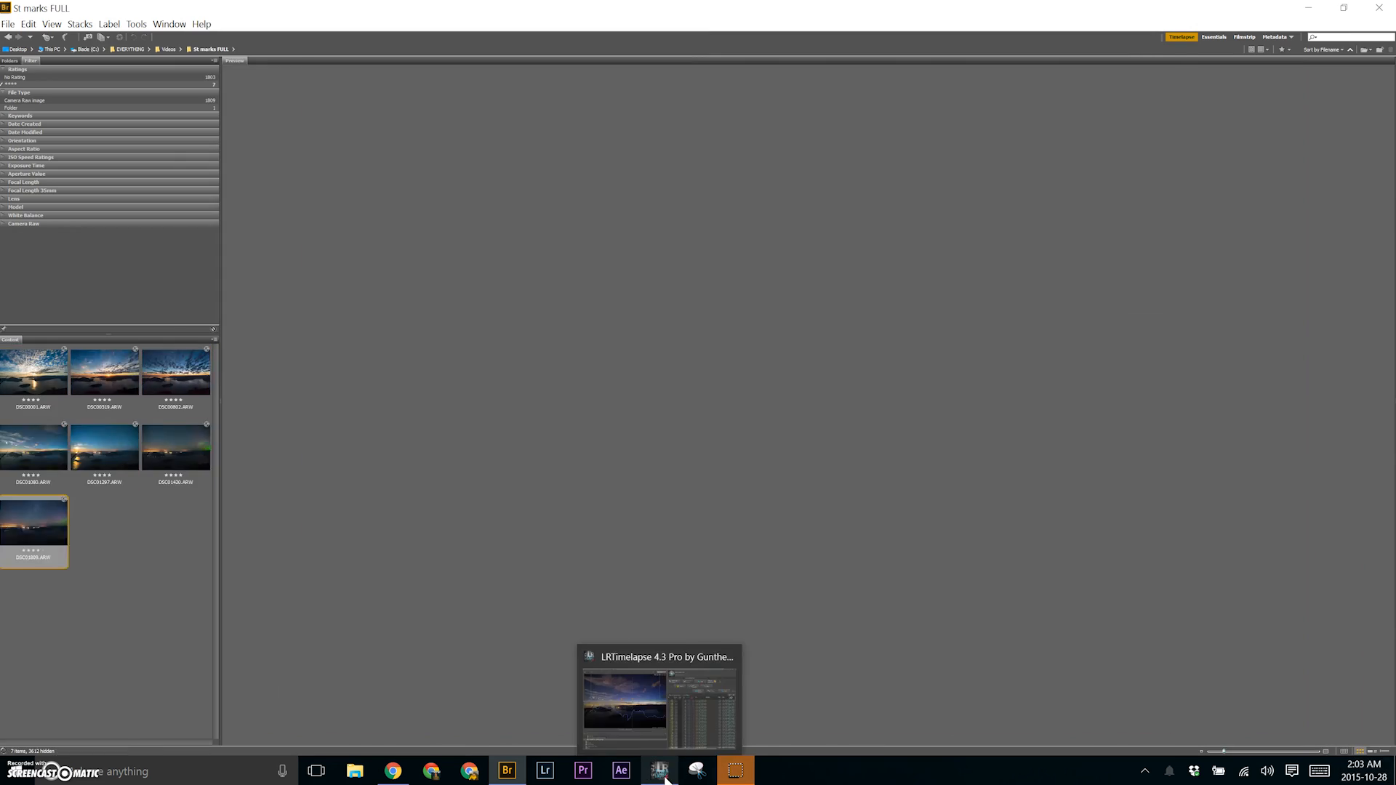
Switch back to LRTimelapse, run Auto Transition between the edited keyframes, and save the changes to the XMP metadata.
click(659, 771)
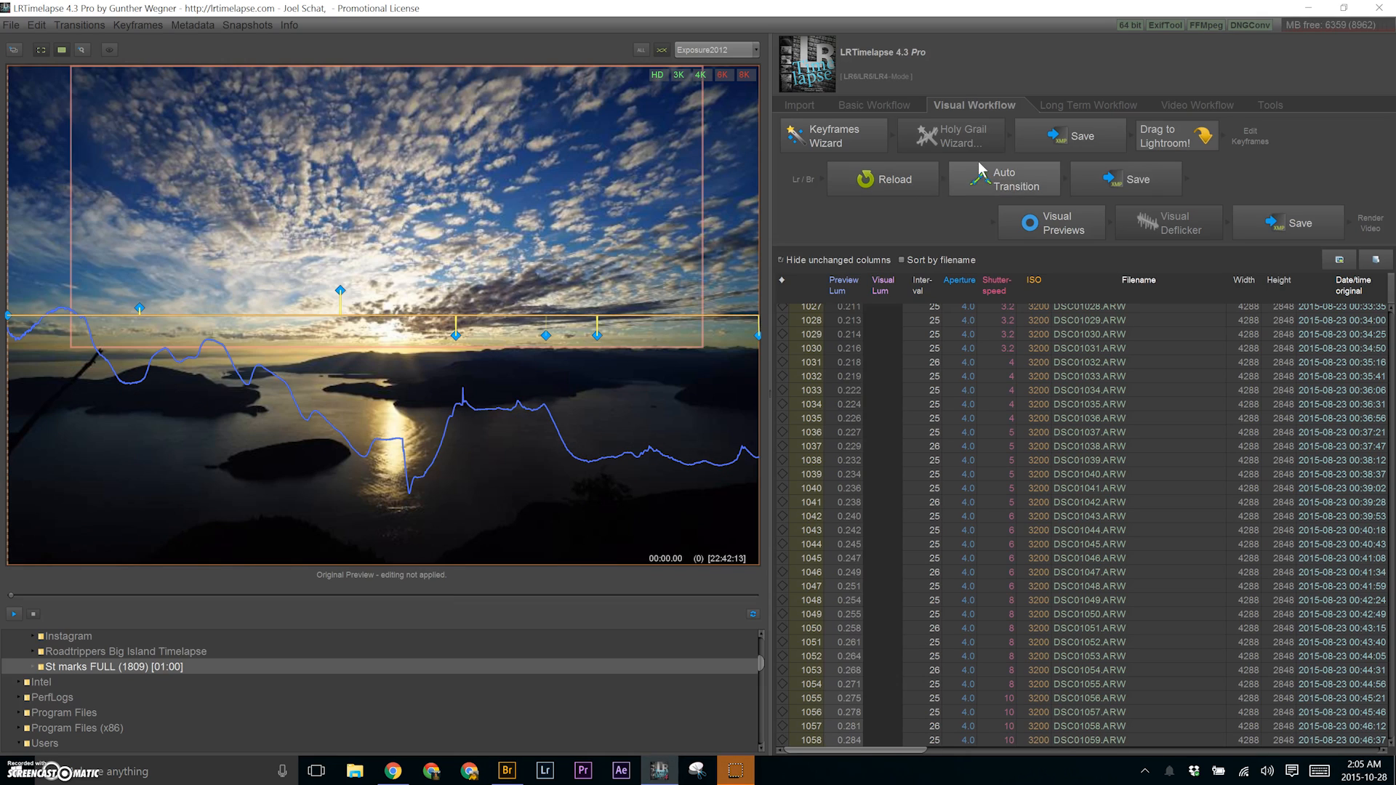
click(984, 164)
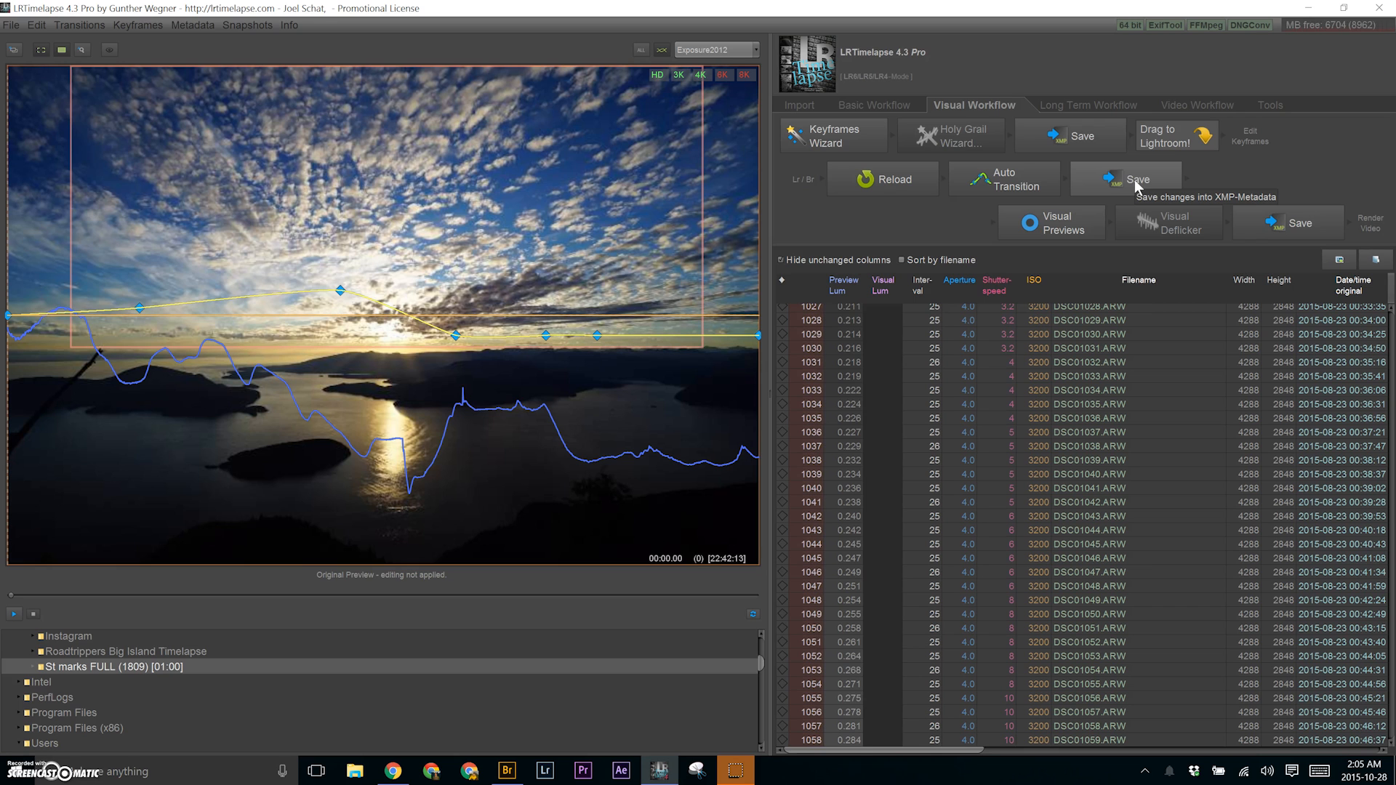
click(1105, 188)
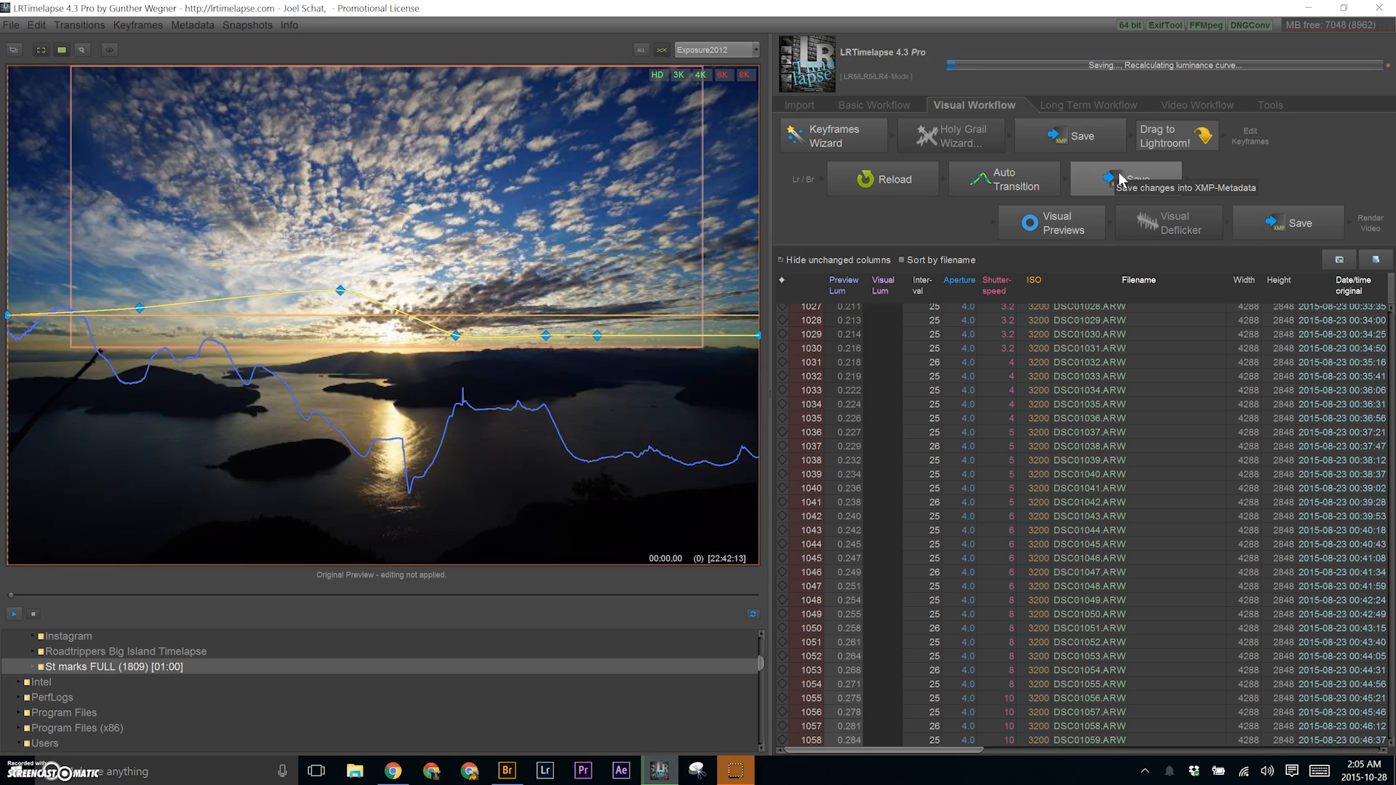
Generate the visual previews, then apply Visual Deflicker to the sequence and save it.
click(1075, 225)
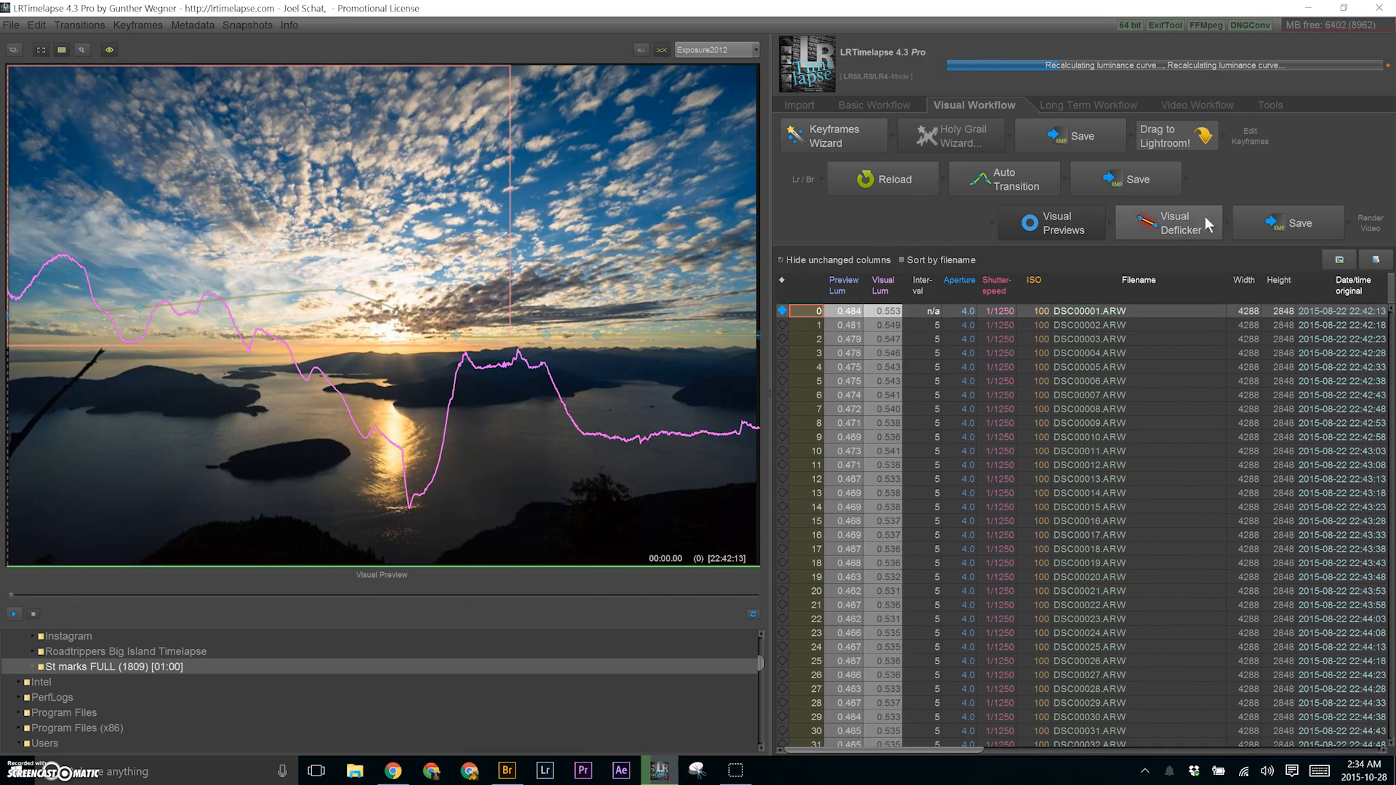
click(1203, 218)
mouse_move(983, 269)
mouse_down()
mouse_move(1014, 269)
mouse_move(967, 273)
mouse_move(1065, 269)
mouse_move(983, 271)
mouse_up()
click(935, 298)
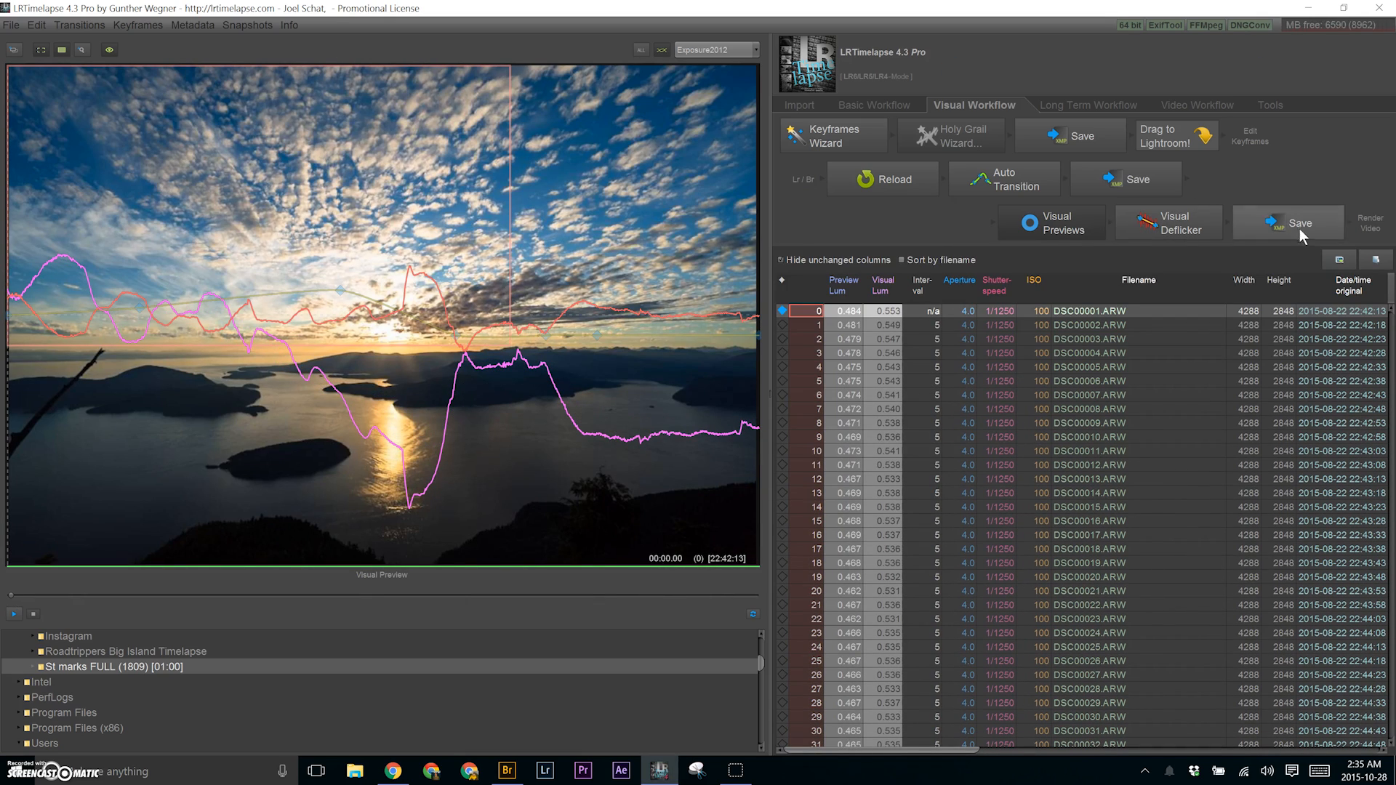
click(1299, 225)
Regenerate the visual previews, then increase the Visual Deflicker smoothing and save.
click(1065, 224)
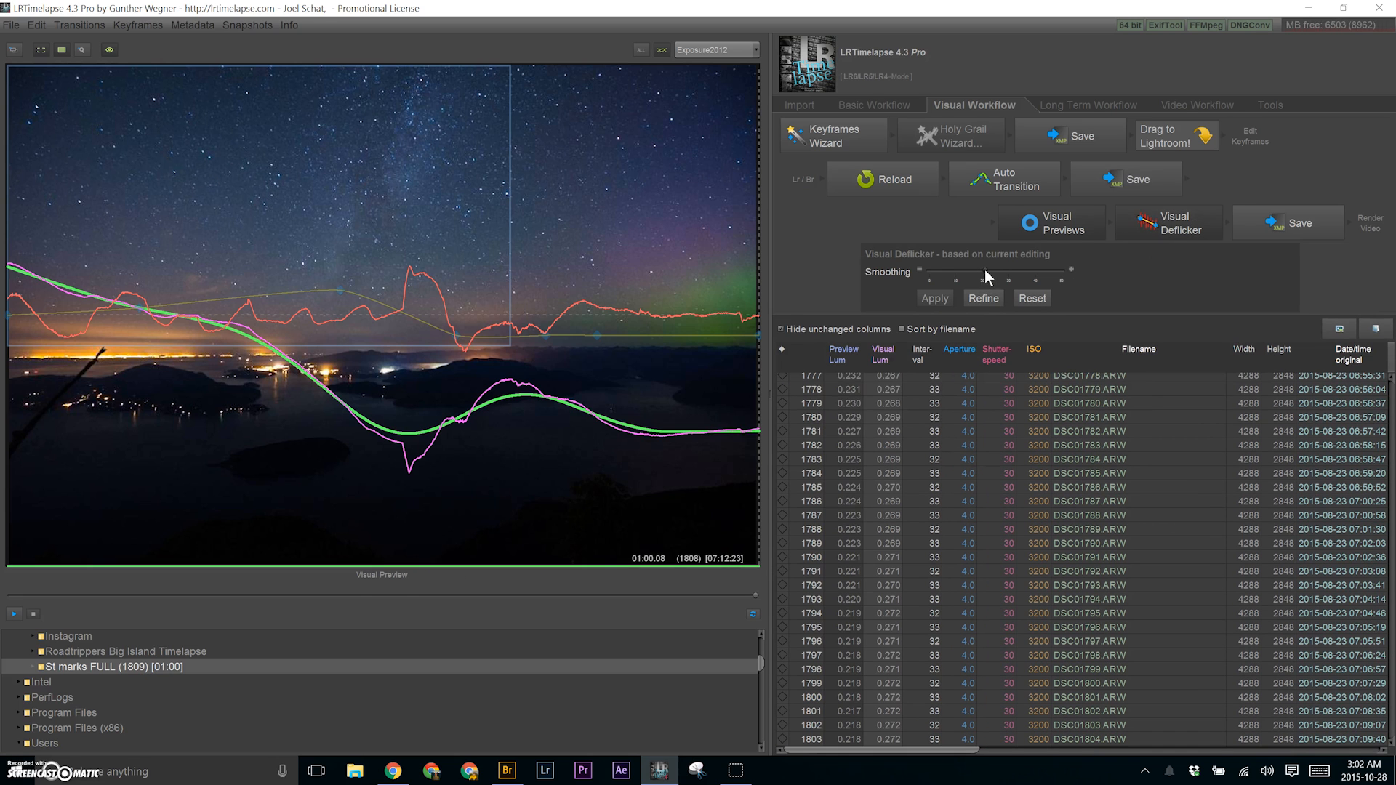
drag(985, 270, 1009, 267)
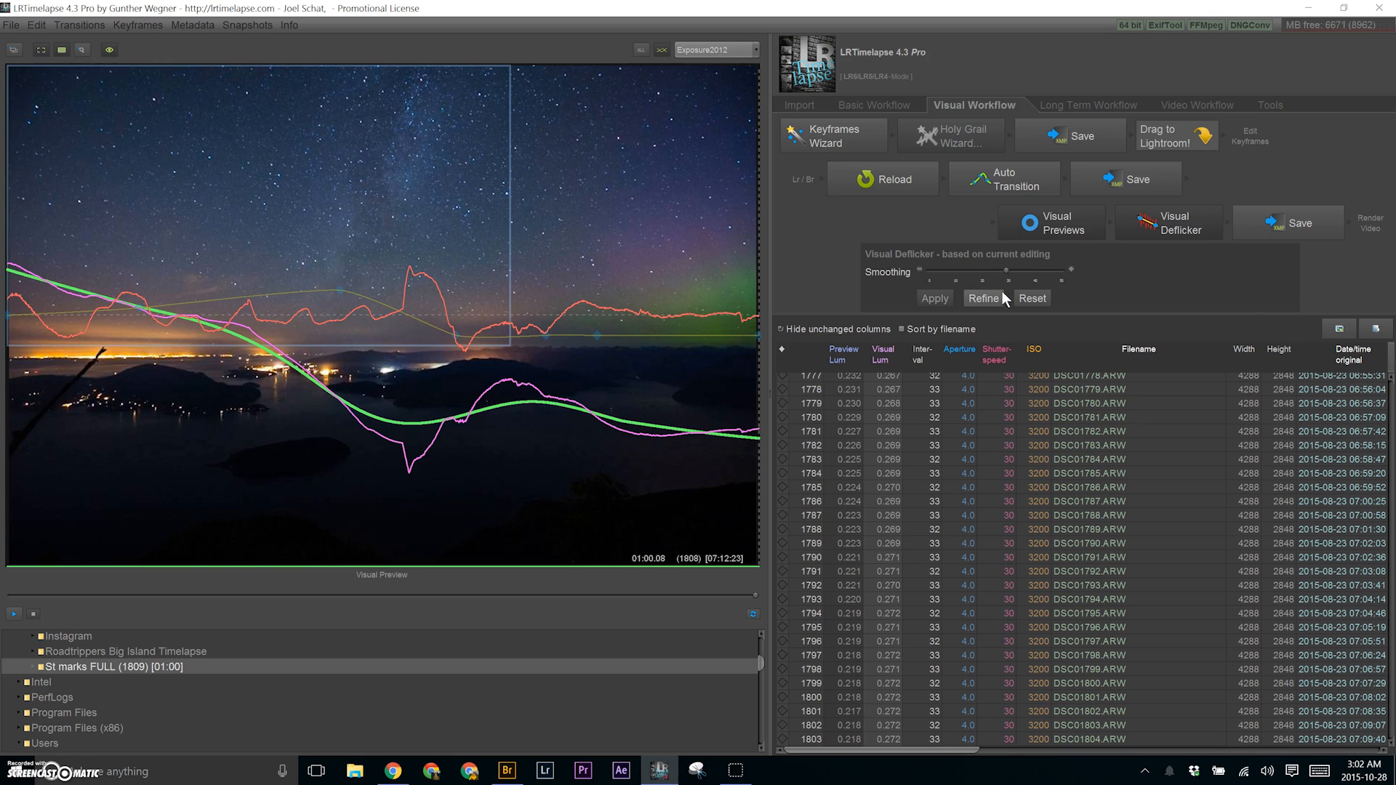
click(1276, 224)
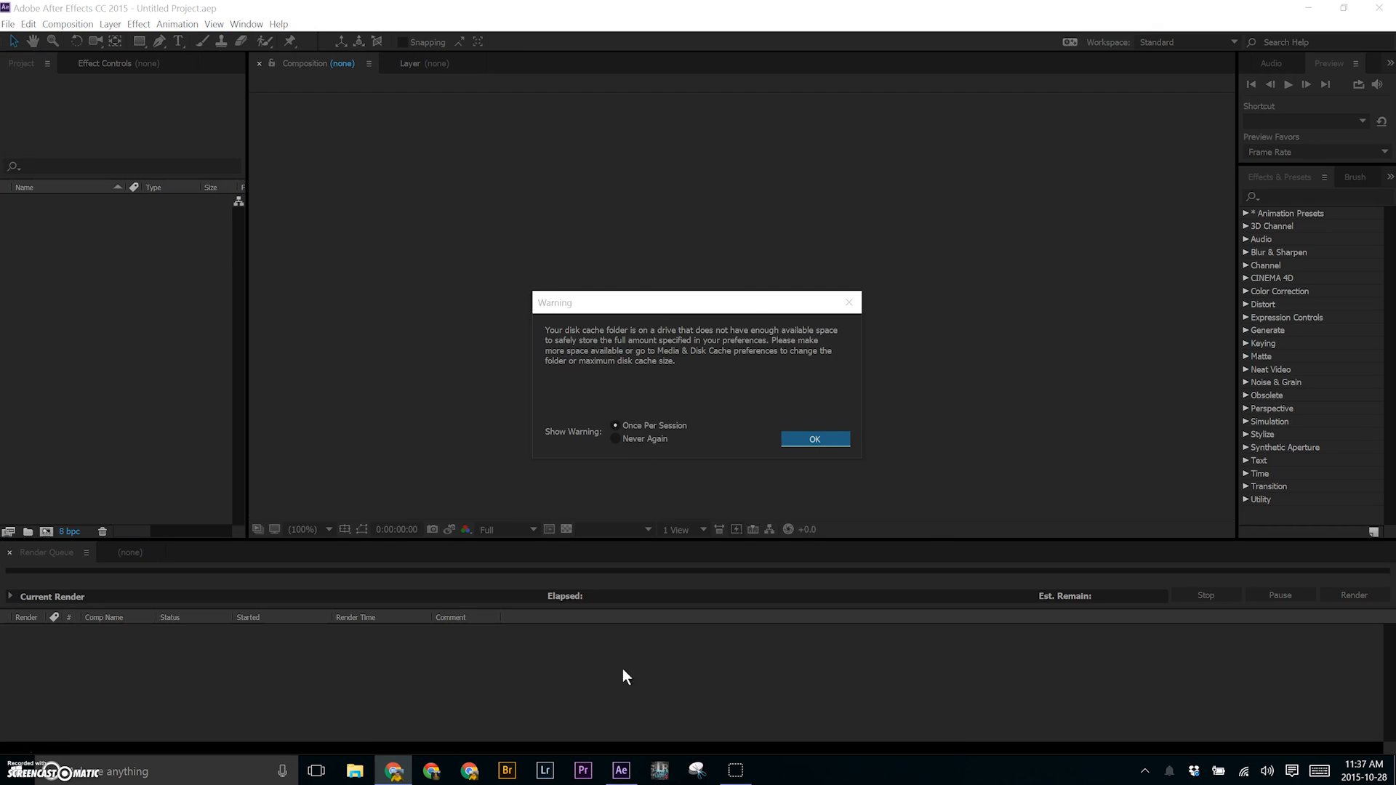
In After Effects, dismiss the disk cache warning and open the recent project RAW Processing.aep.
click(812, 439)
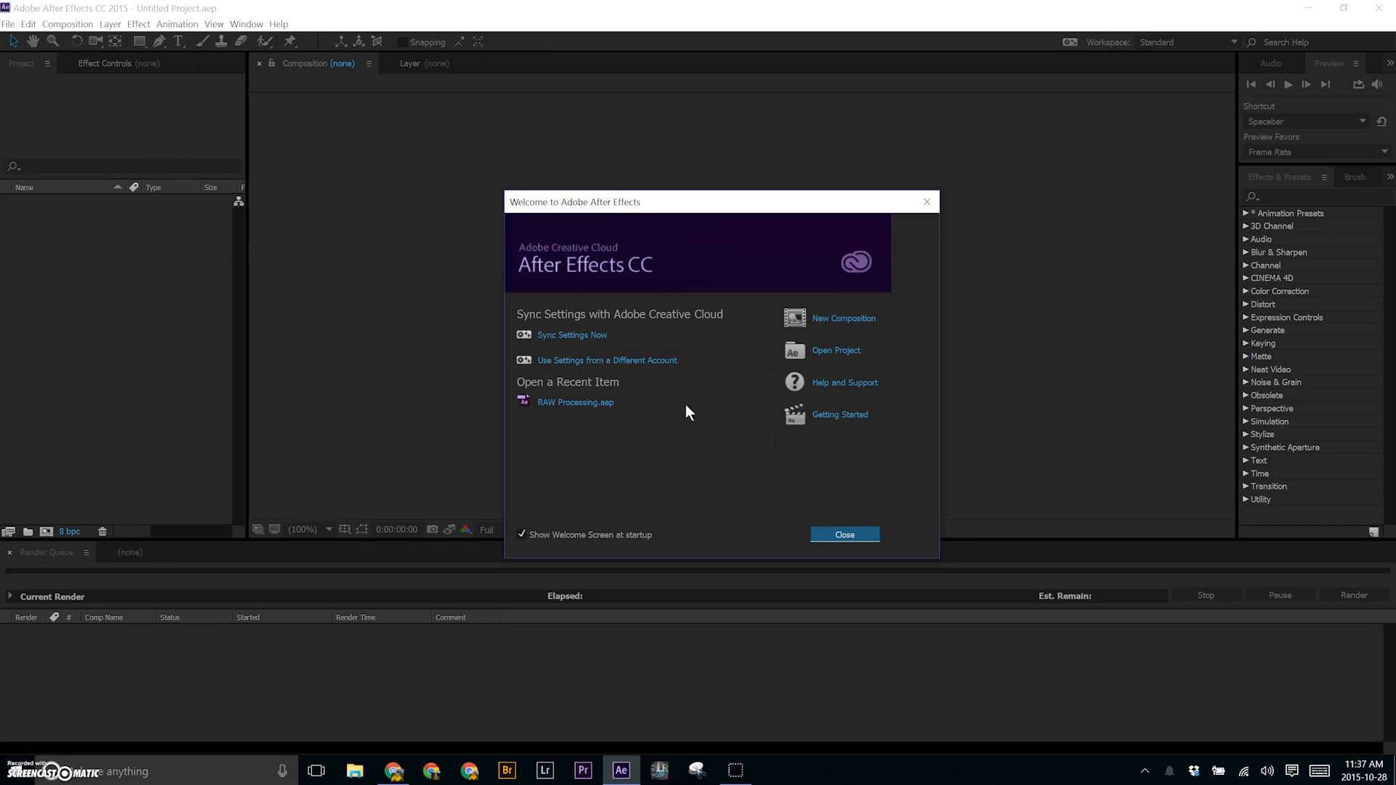
click(577, 400)
Import DSC00001 from the St marks FULL folder as a Camera Raw sequence, accepting the raw settings.
key(ctrl+i)
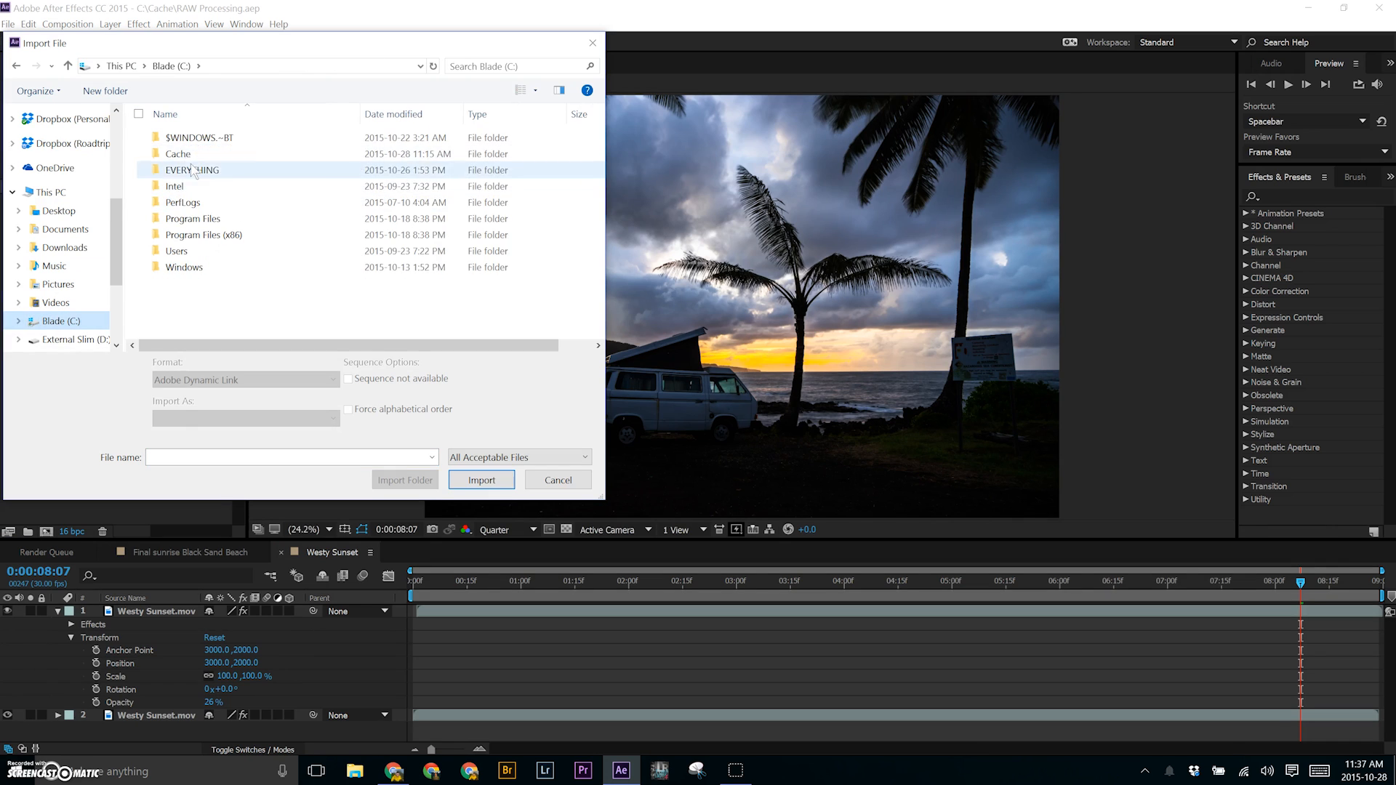
double_click(251, 169)
double_click(203, 137)
click(265, 149)
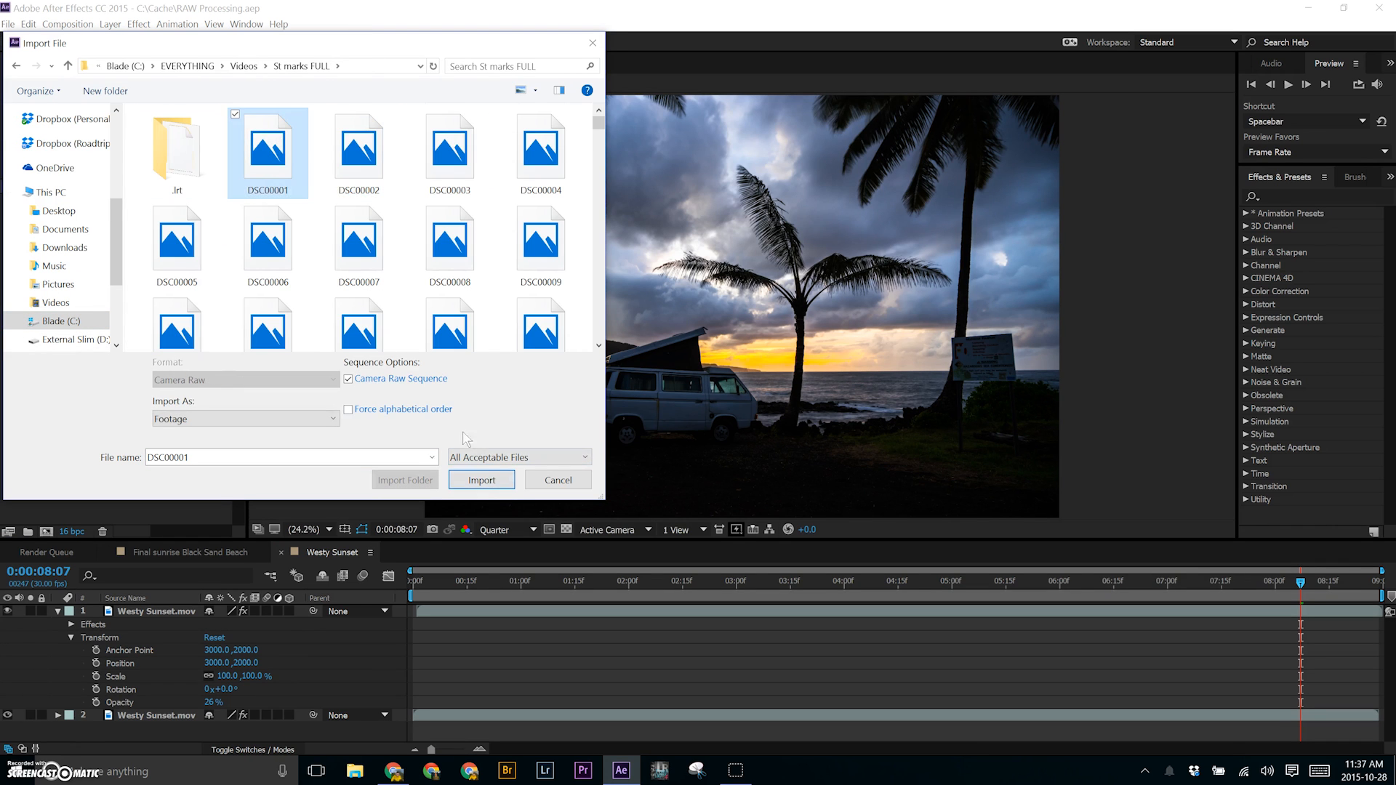
click(482, 480)
key(Return)
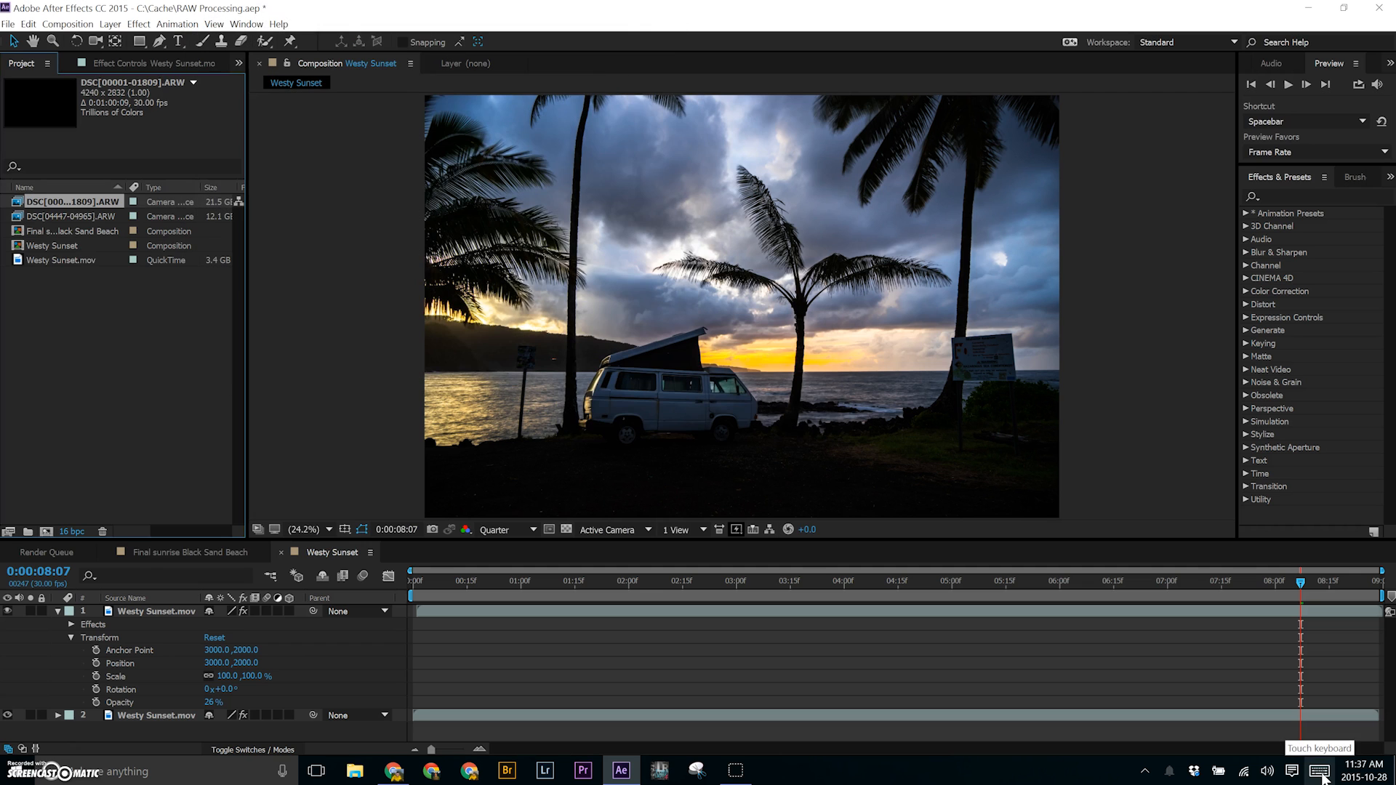
drag(39, 207, 46, 532)
right_click(38, 203)
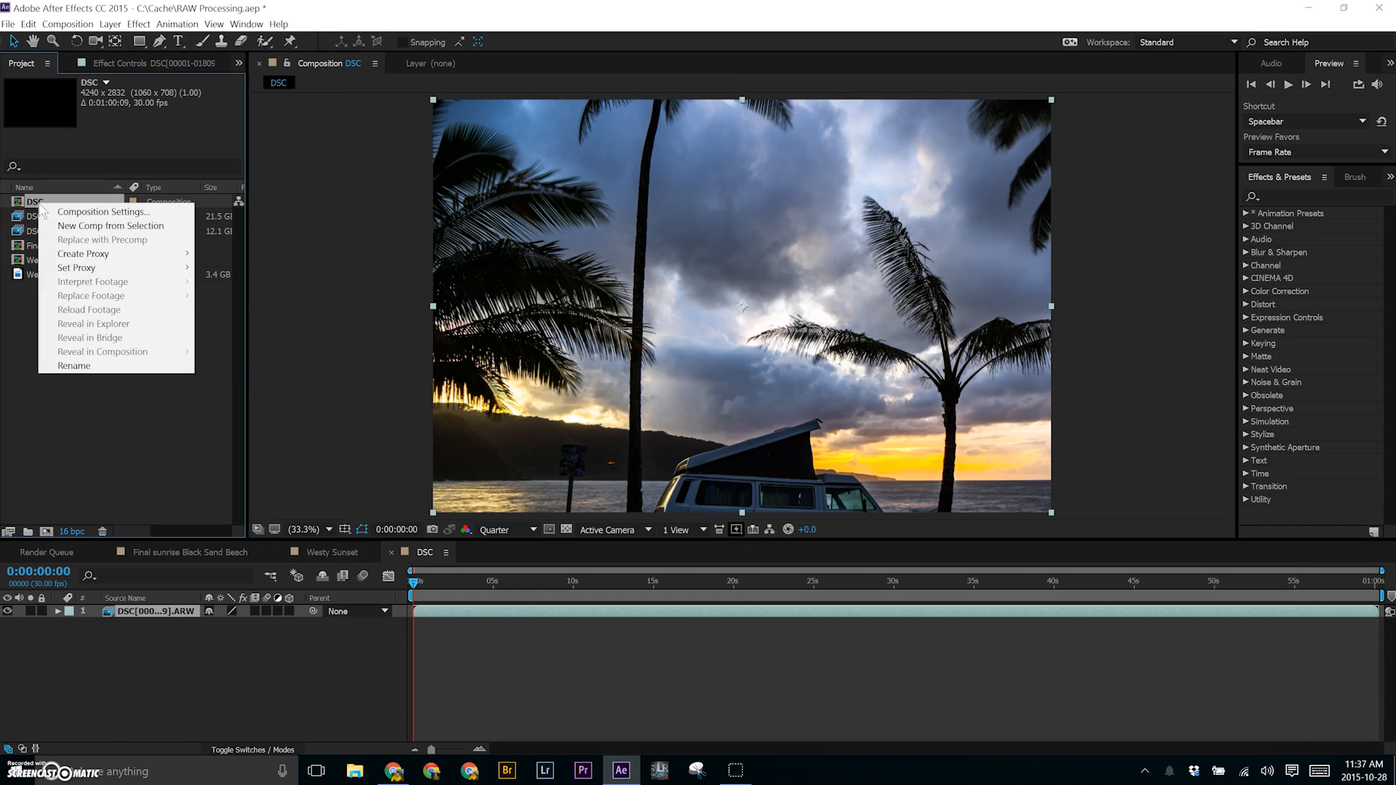
click(85, 363)
text(St Marks Summit)
key(Return)
Show the night frame at 0:00:45:26 and apply the Neat Video Reduce Noise effect to the sequence layer.
click(1146, 610)
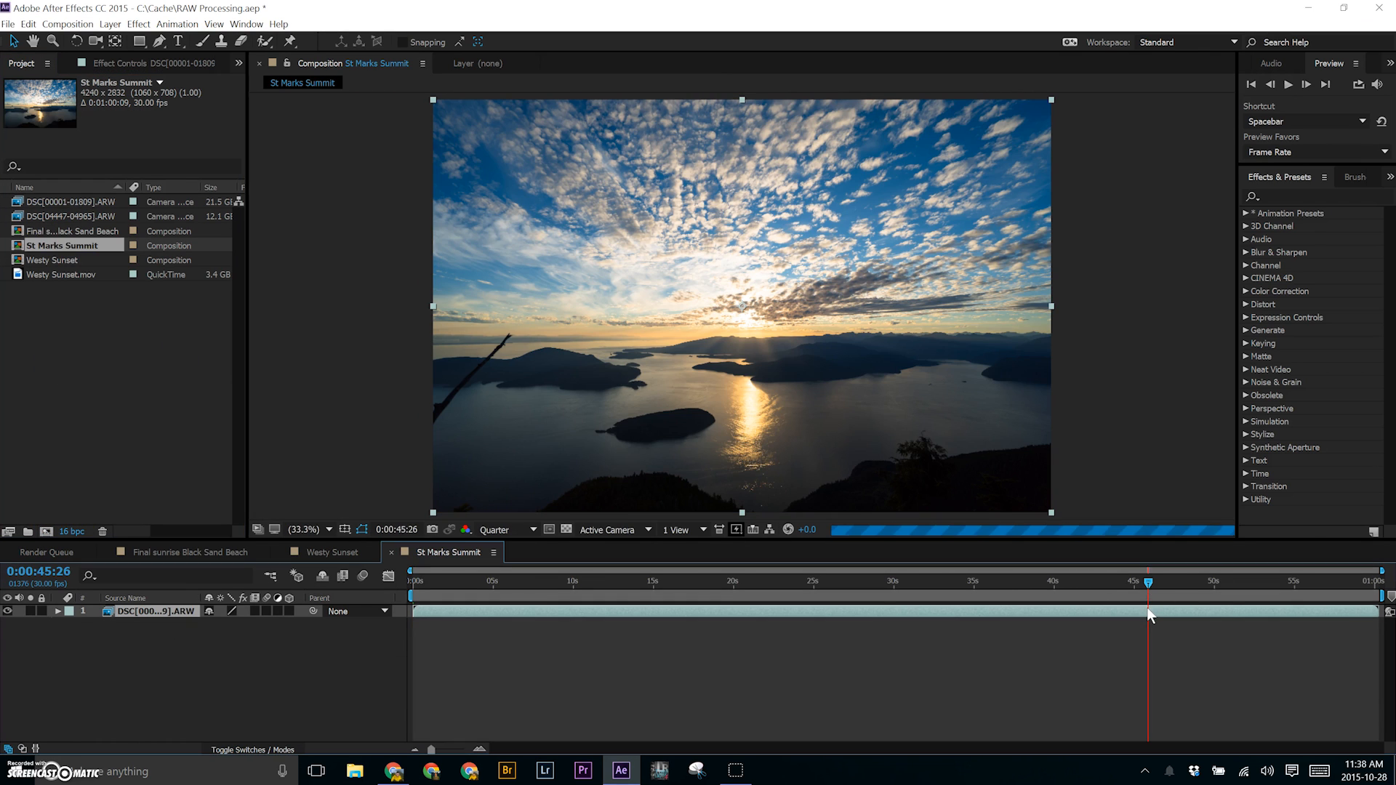
click(1280, 196)
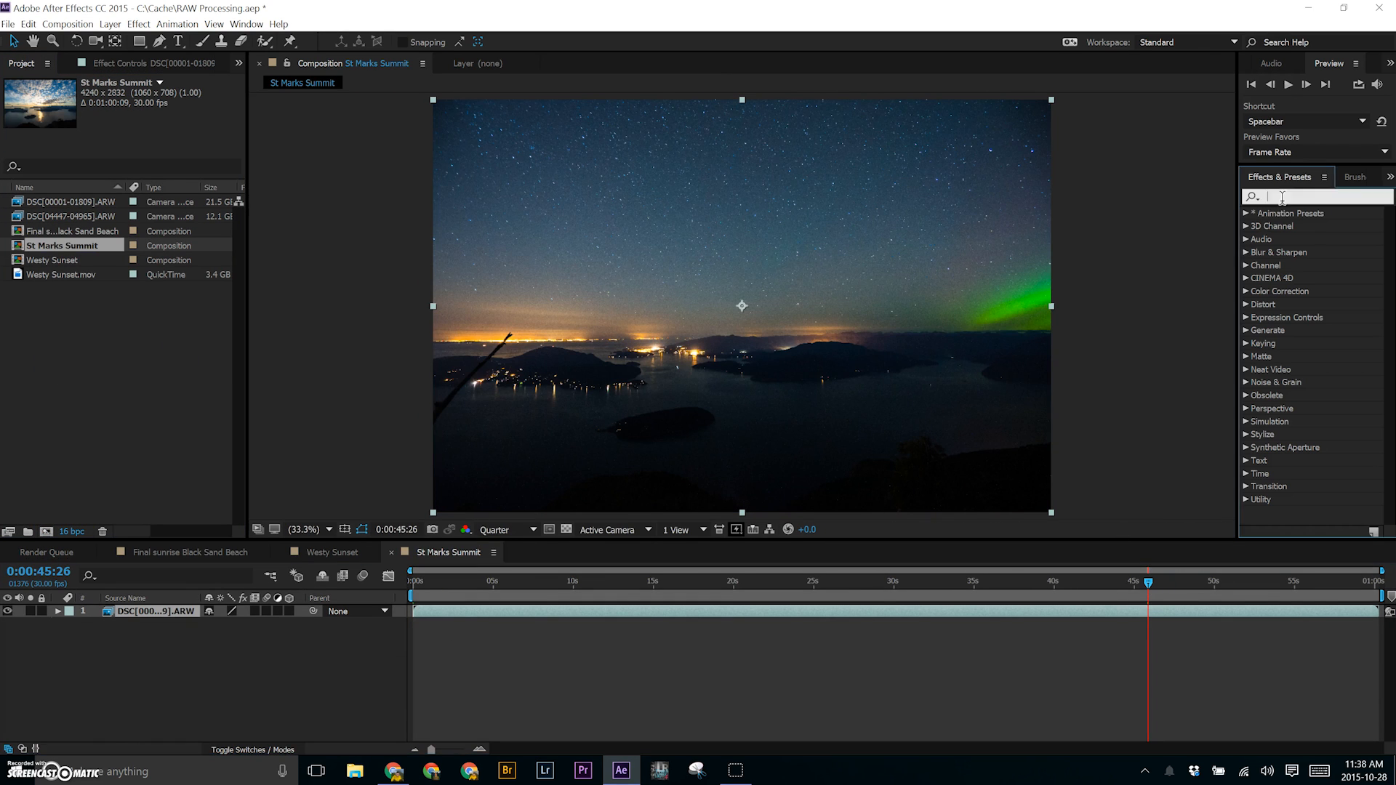
text(neat v)
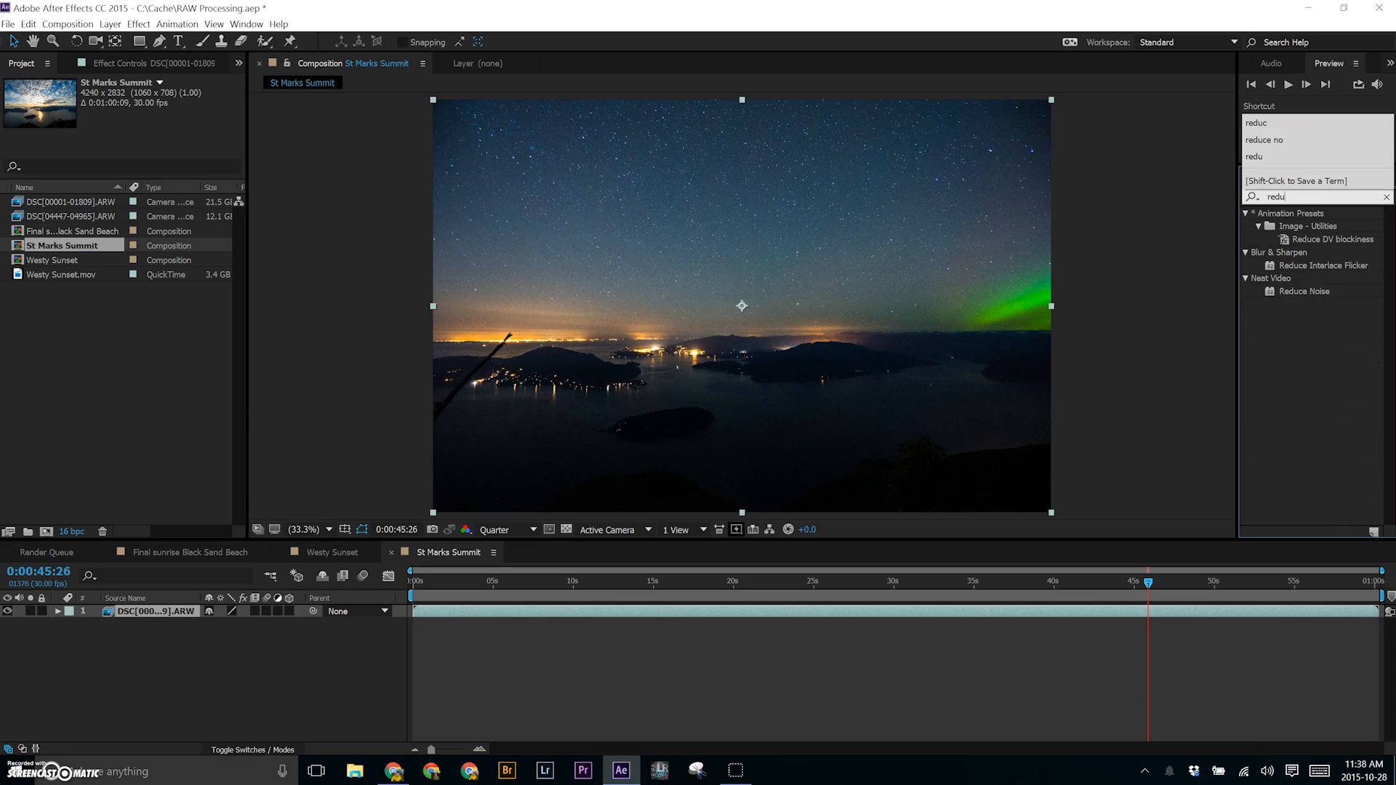
drag(1304, 291, 1138, 613)
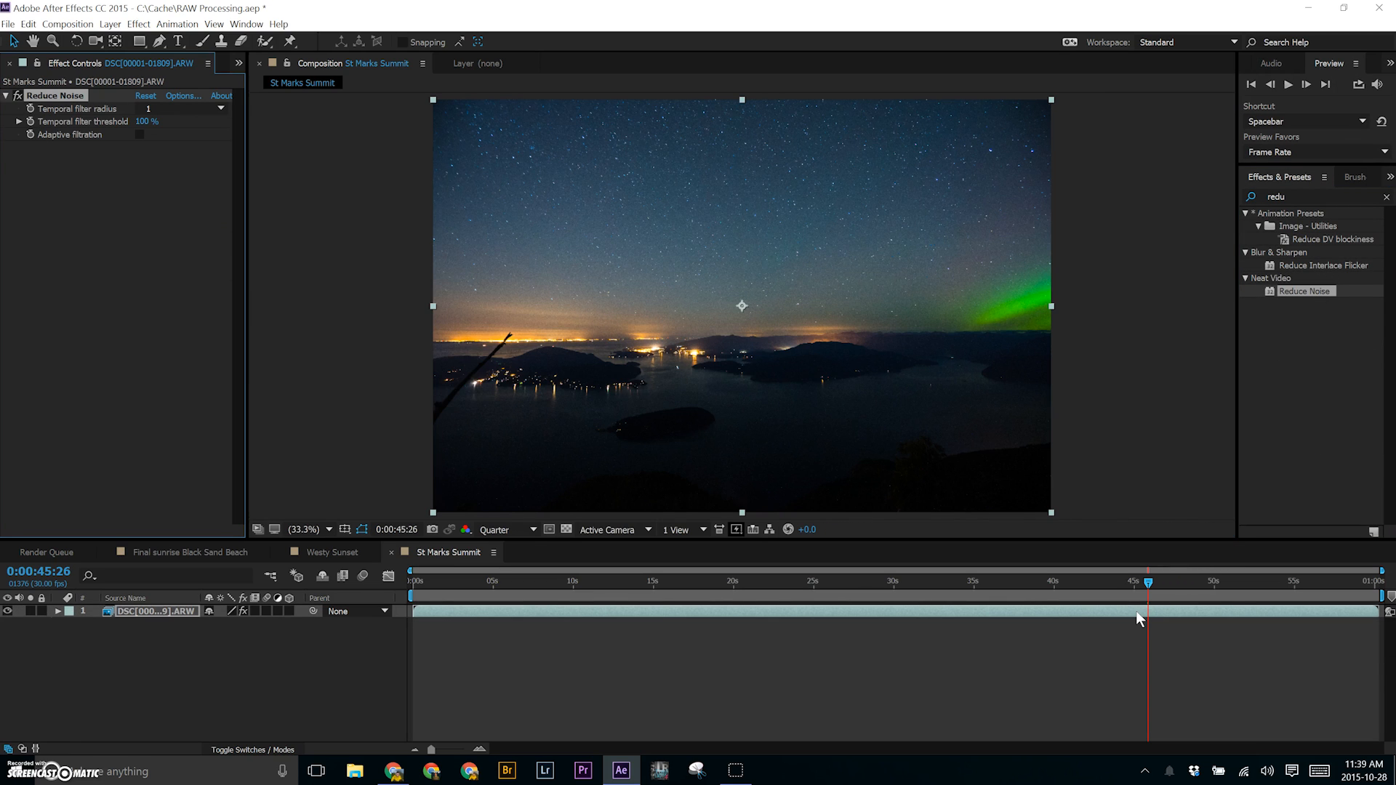
Add St Marks Summit to the render queue and set its output file to St Marks Summit.mov.
key(ctrl+m)
click(392, 729)
click(480, 442)
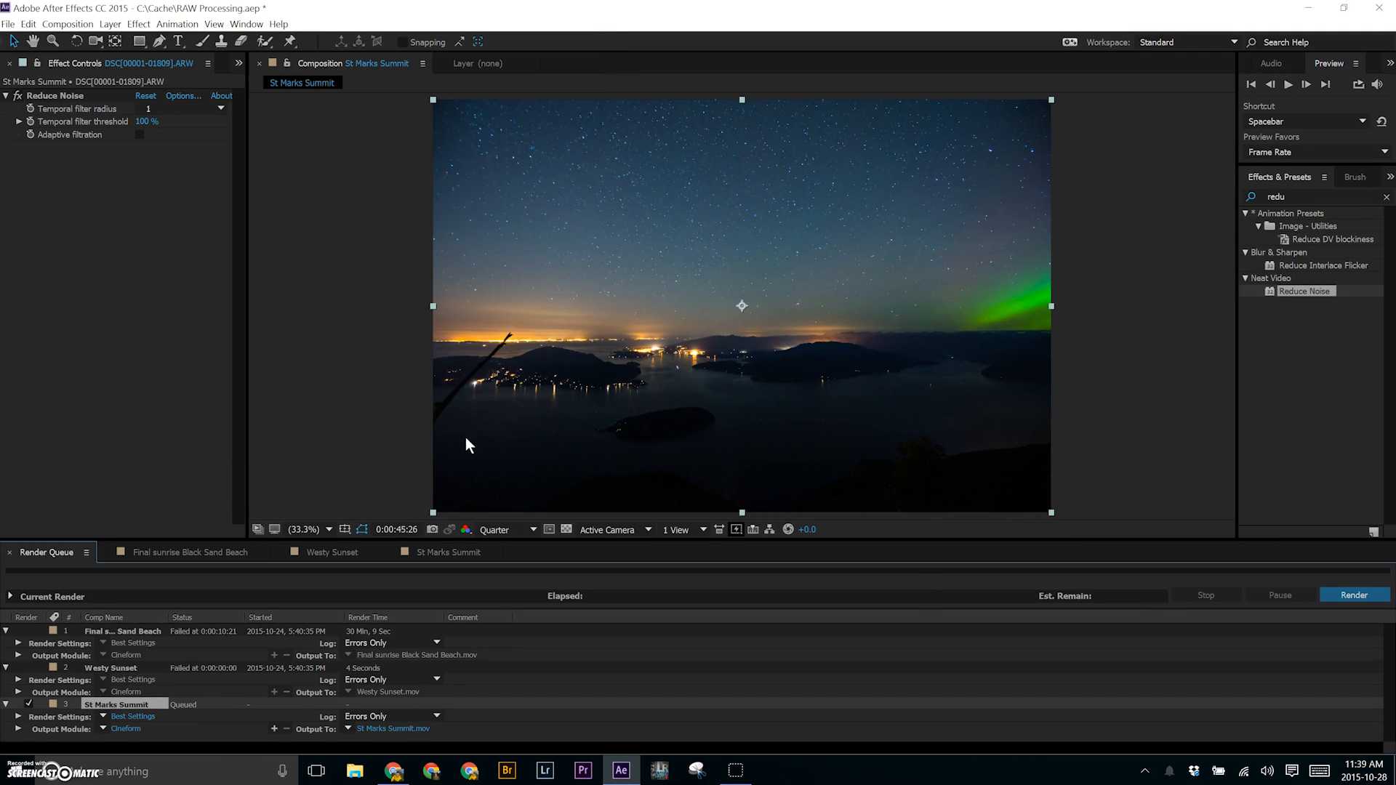
Keep GoPro CineForm at quality 5 as the output codec for St Marks Summit and start the render.
click(126, 728)
click(829, 266)
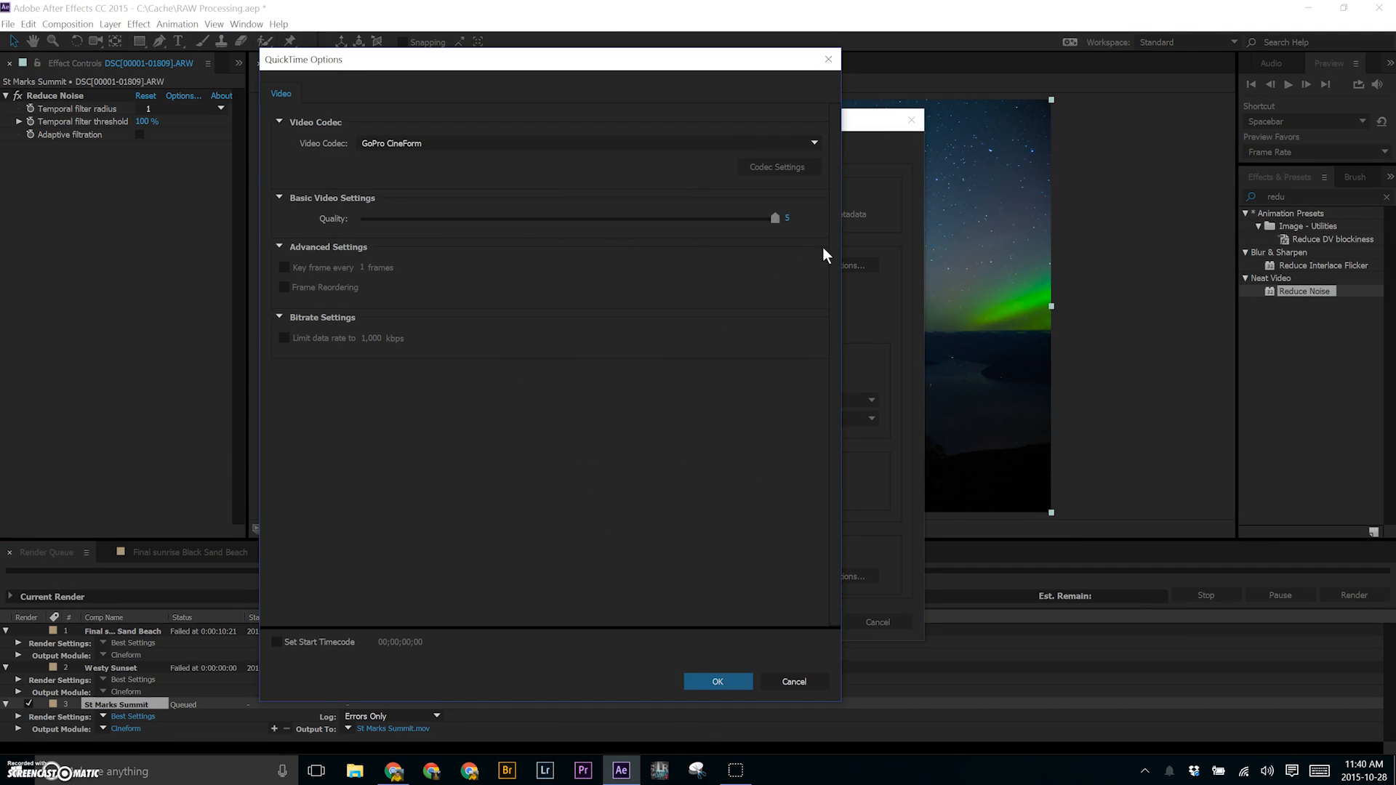
click(717, 682)
click(804, 624)
click(1339, 598)
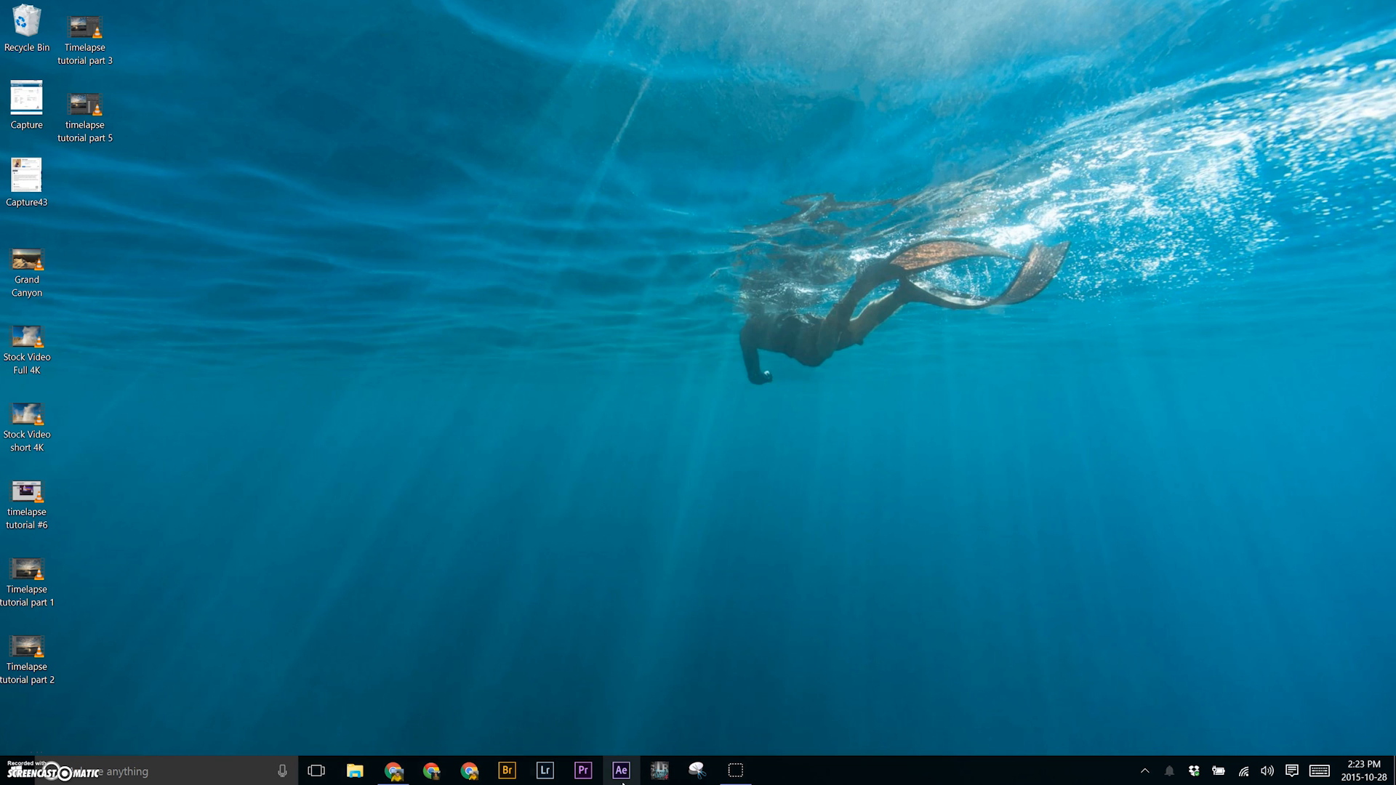
Switch to Premiere Pro and open the recent Instagram project.
click(583, 770)
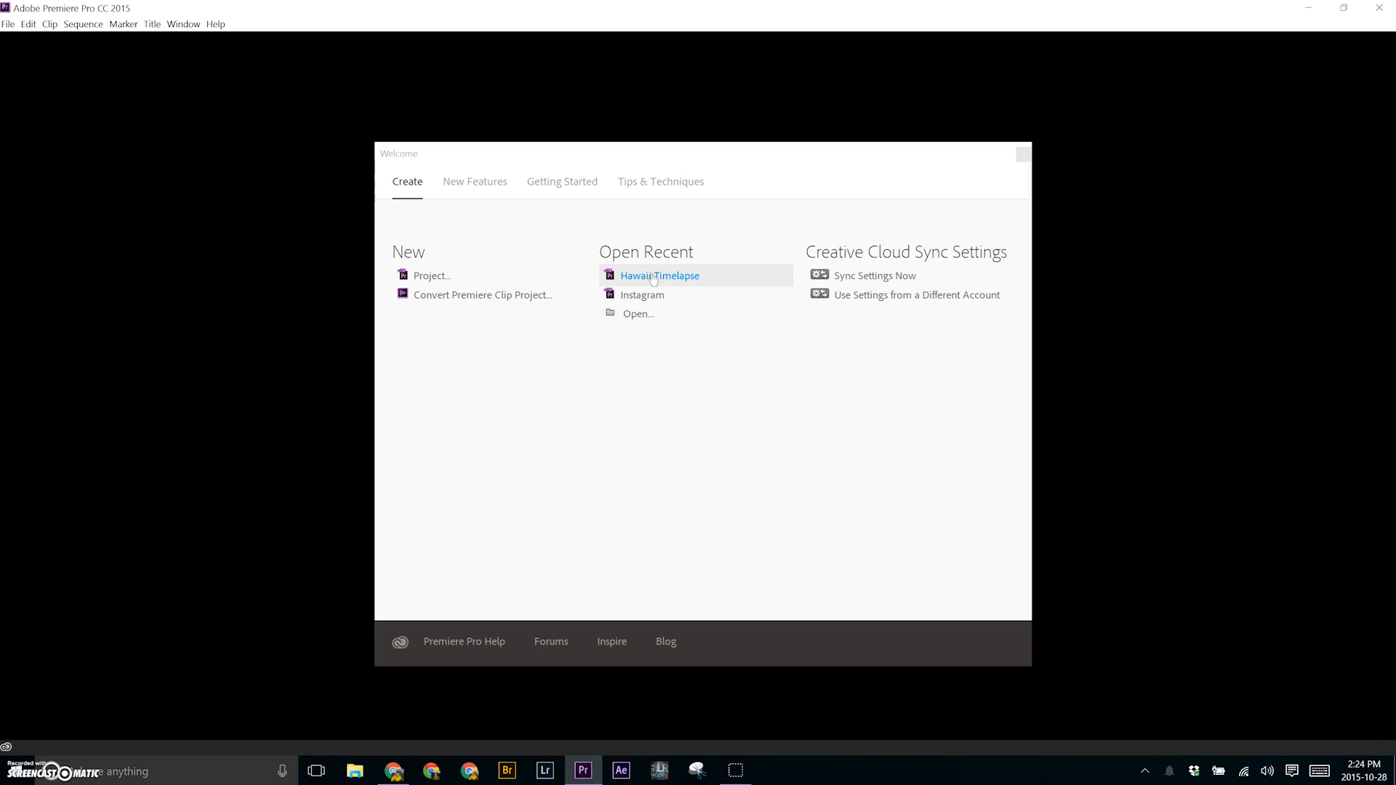
click(642, 292)
click(776, 536)
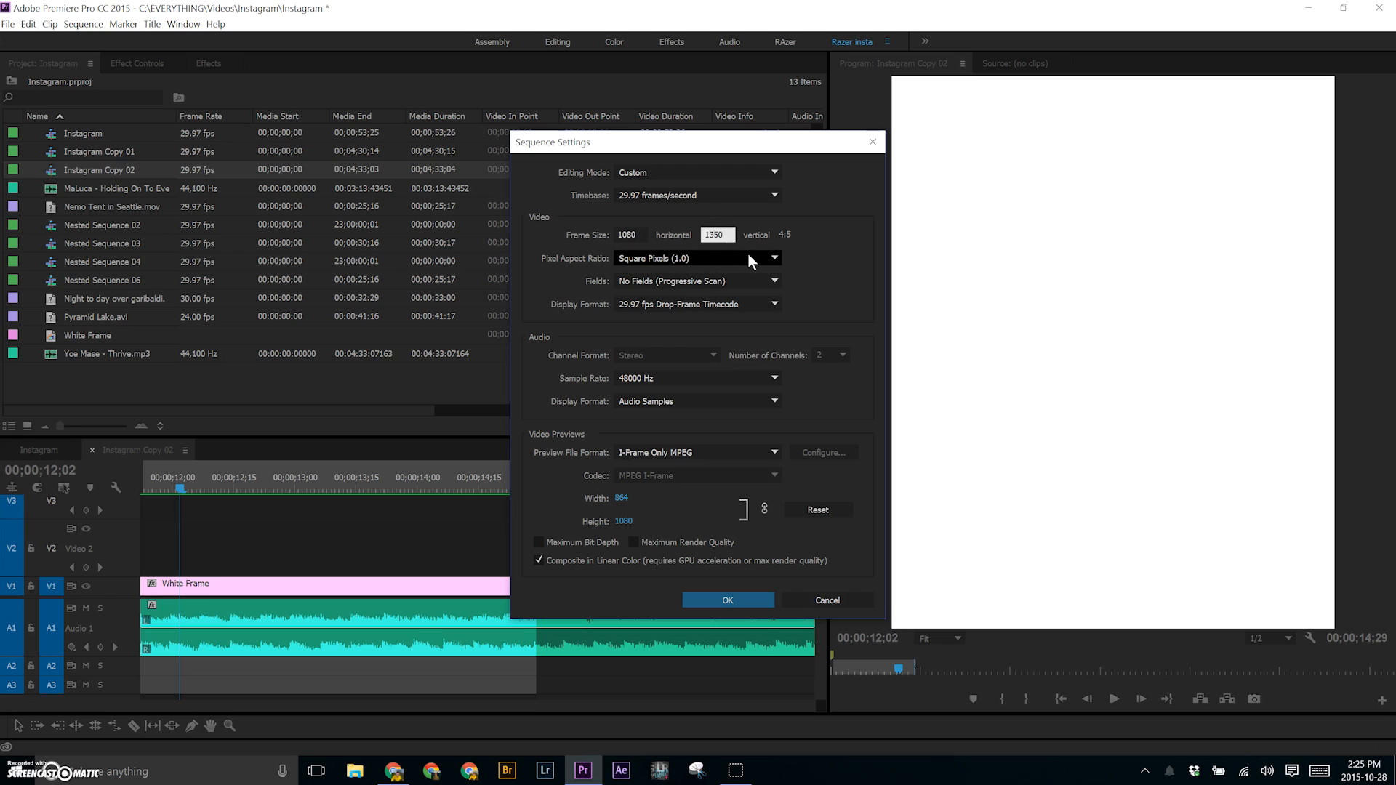
Confirm the Instagram Copy 02 sequence settings with a 1080 × 1350 frame and Square Pixels (1.0).
click(748, 254)
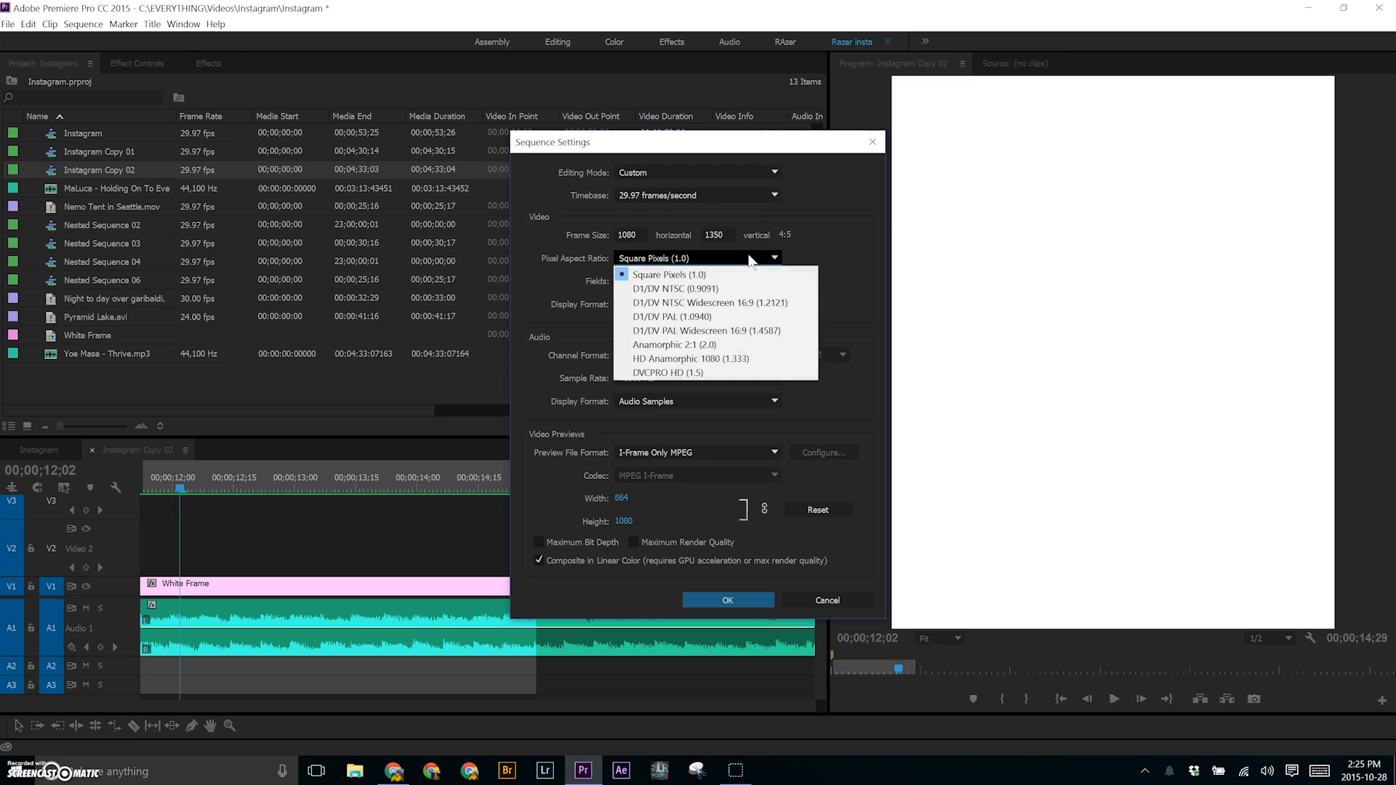
click(737, 277)
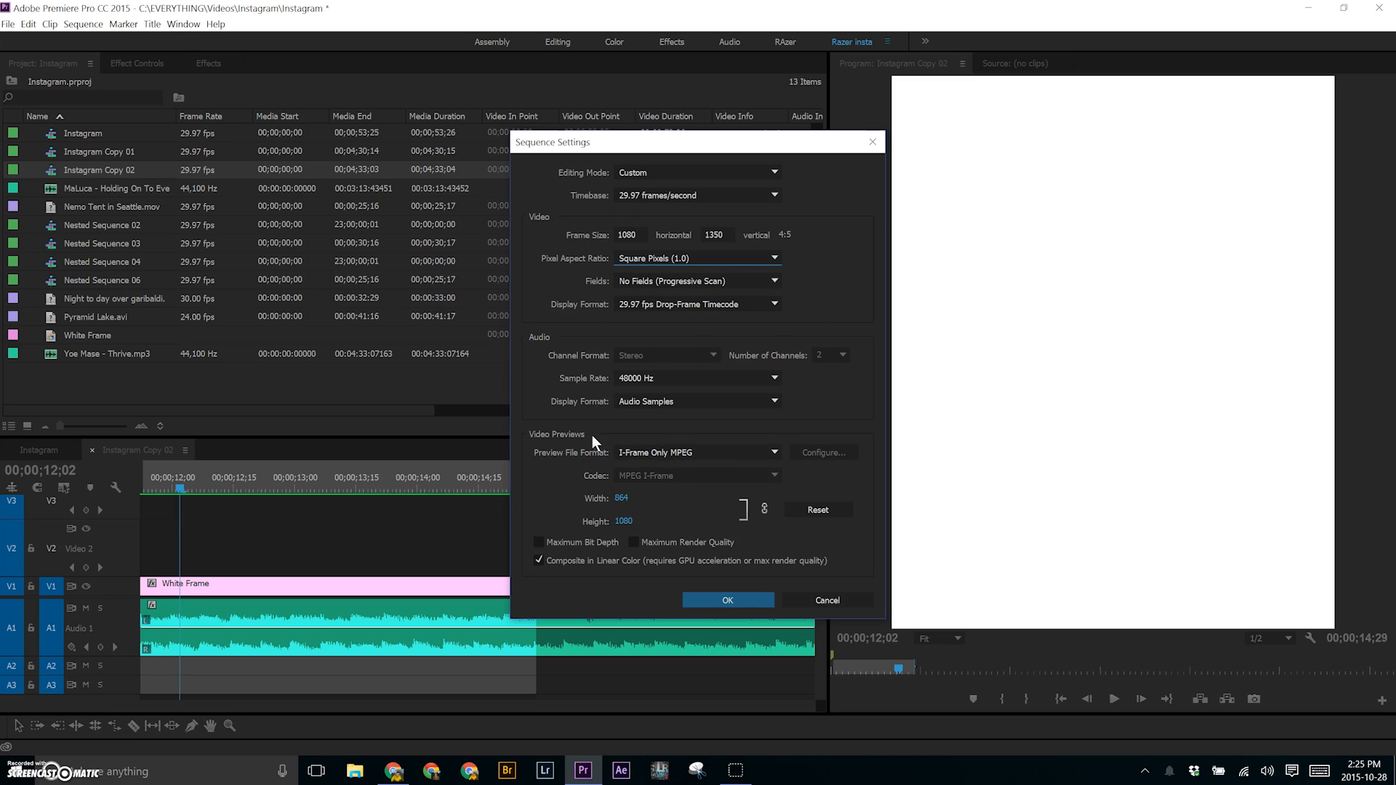
click(742, 604)
drag(323, 486, 142, 486)
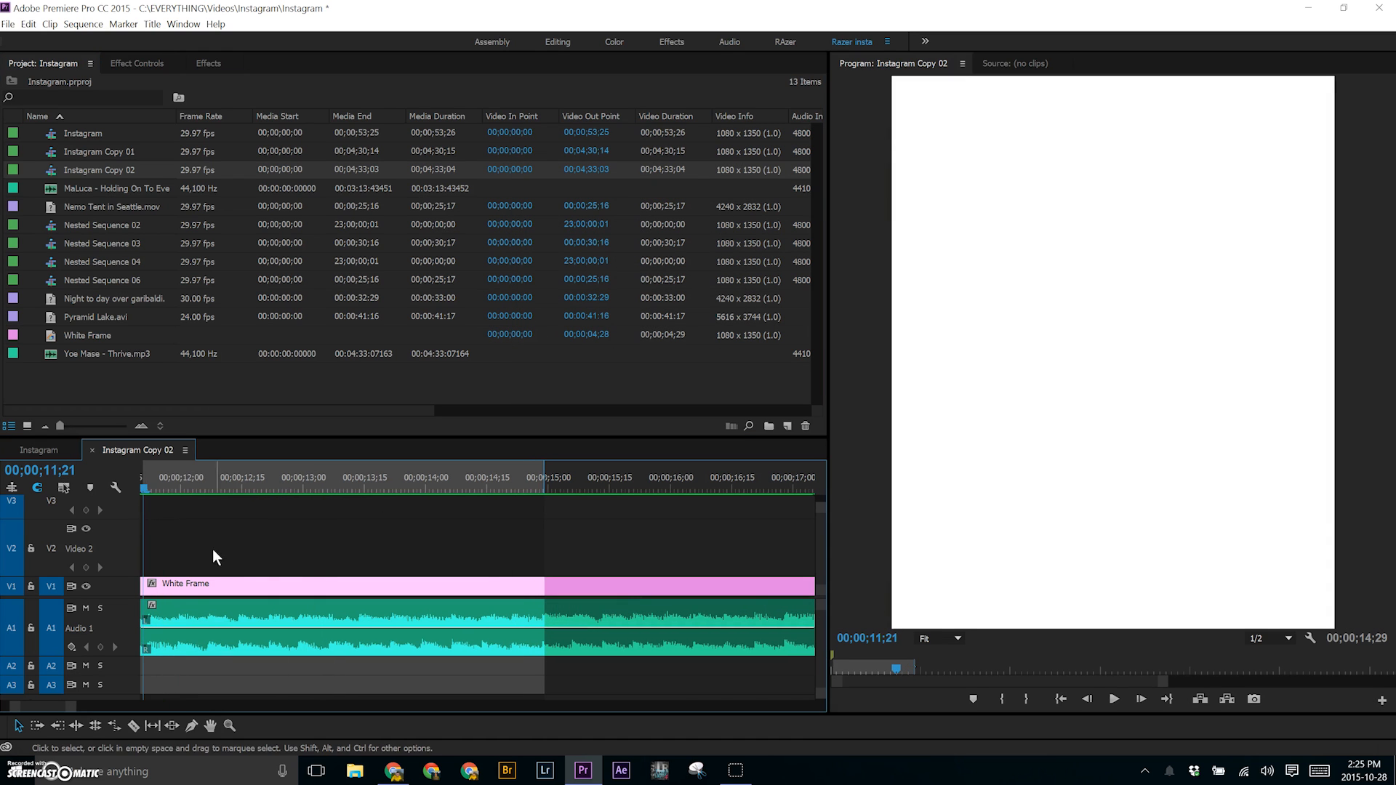
click(56, 342)
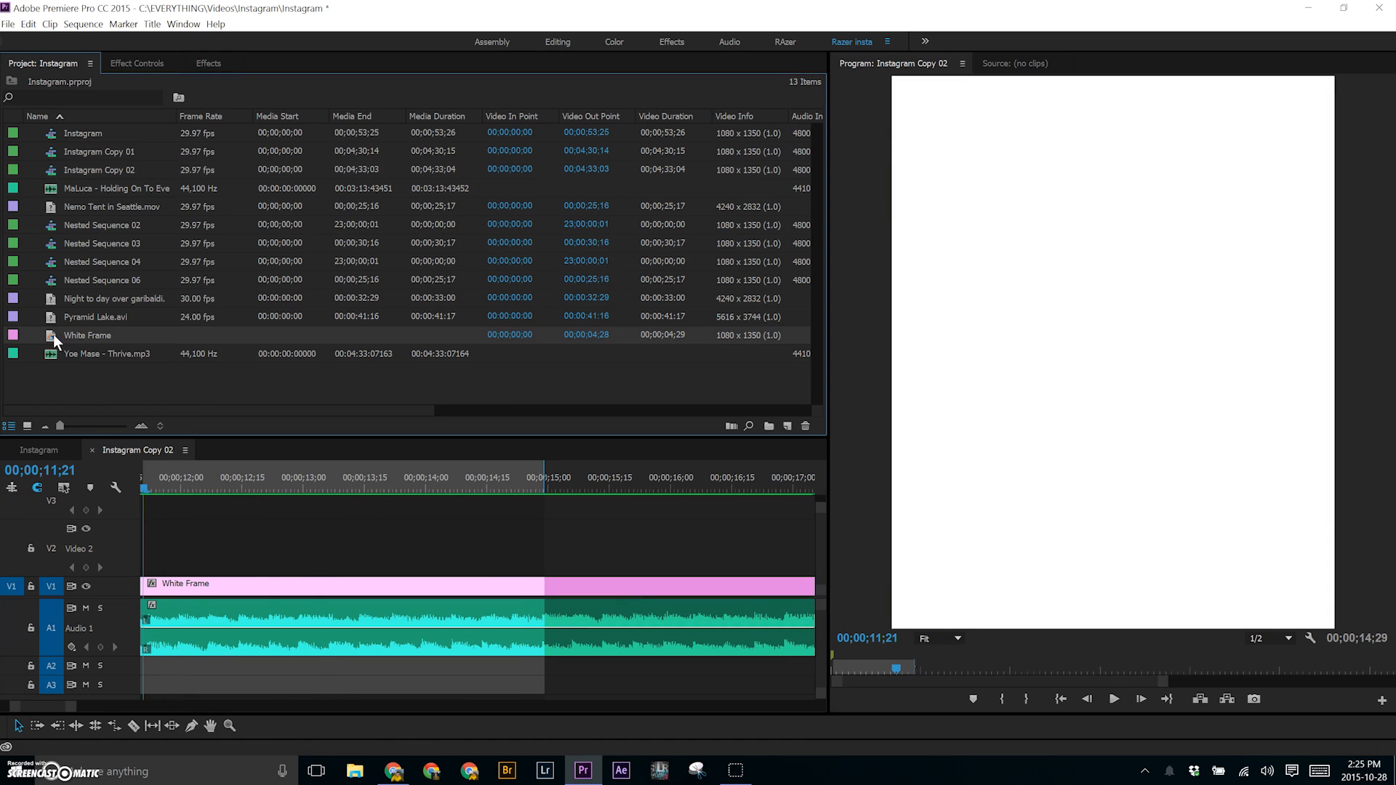
right_click(62, 371)
mouse_move(108, 424)
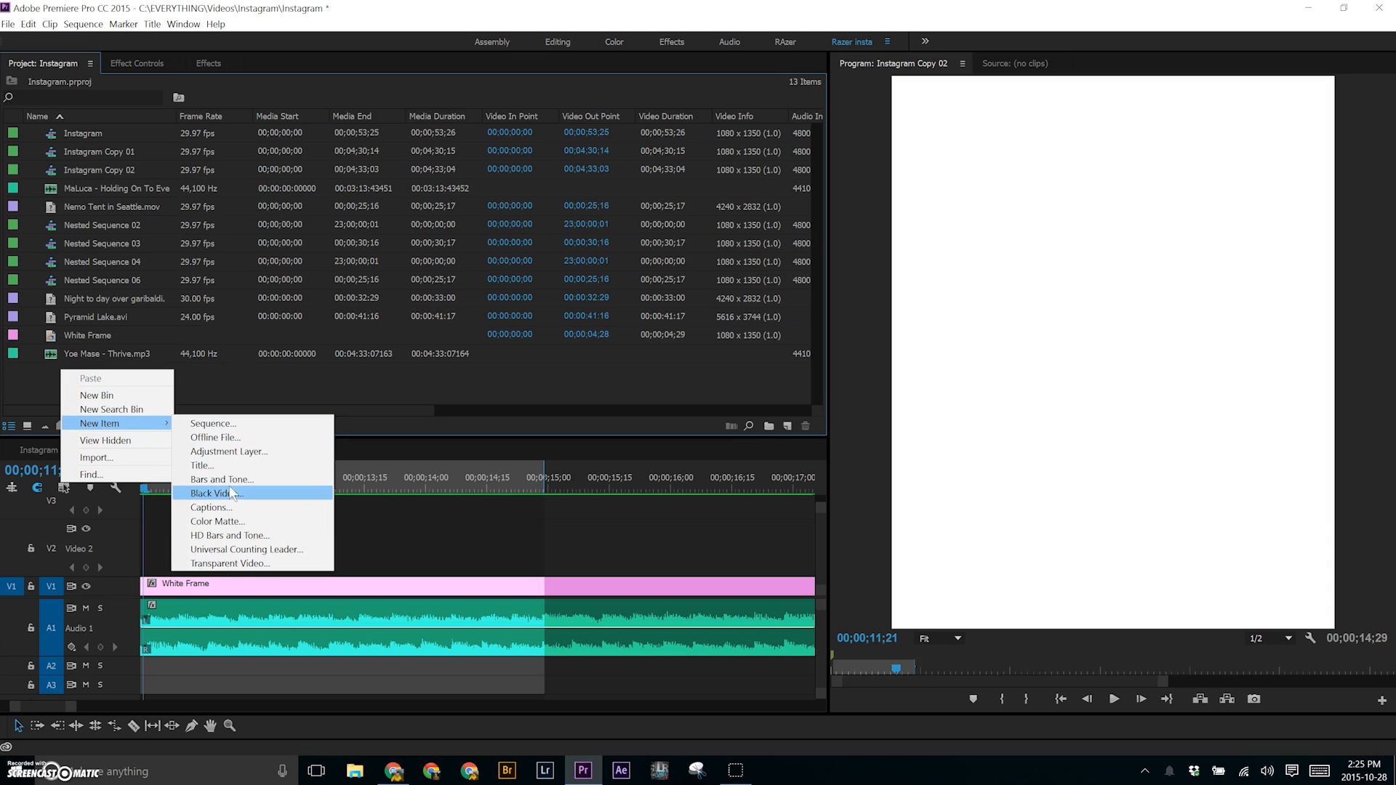
click(231, 521)
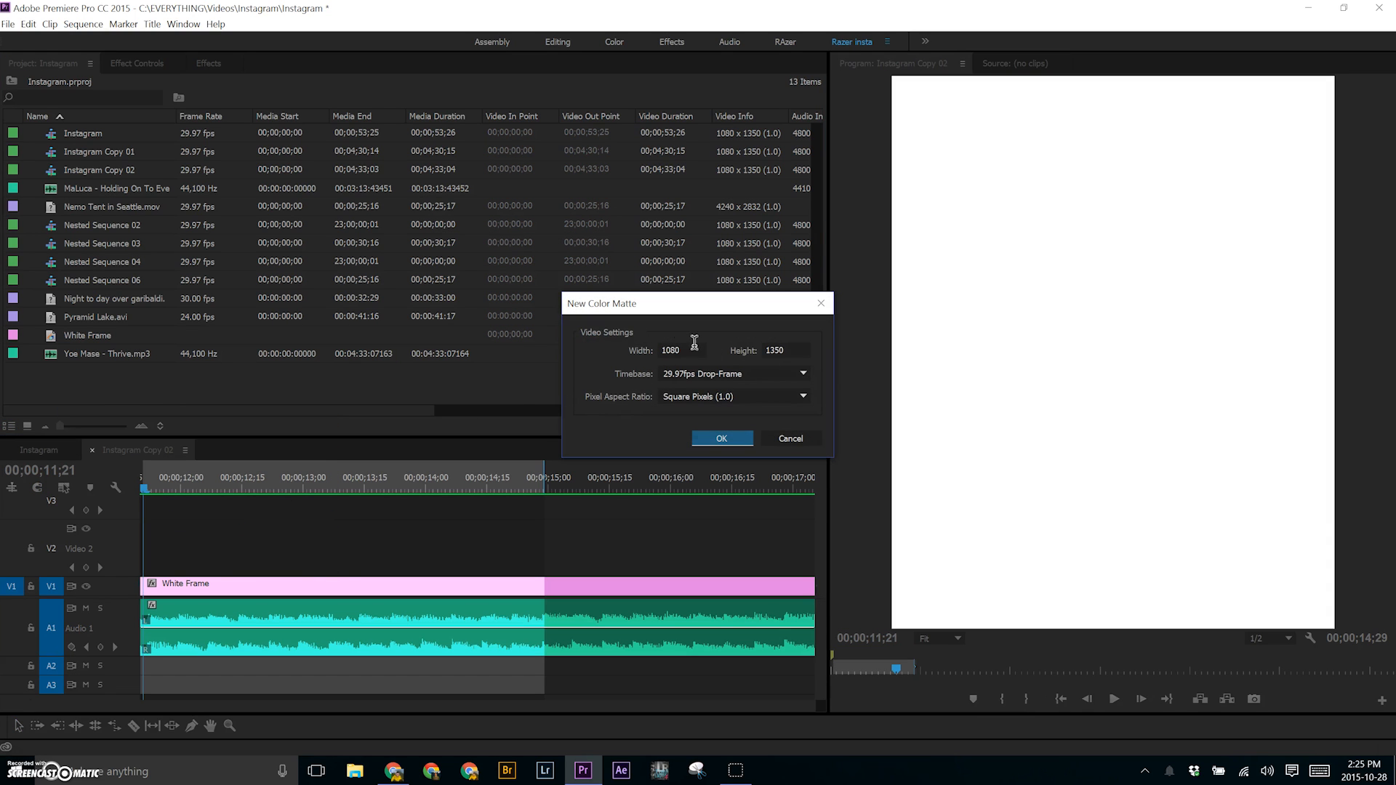
click(726, 439)
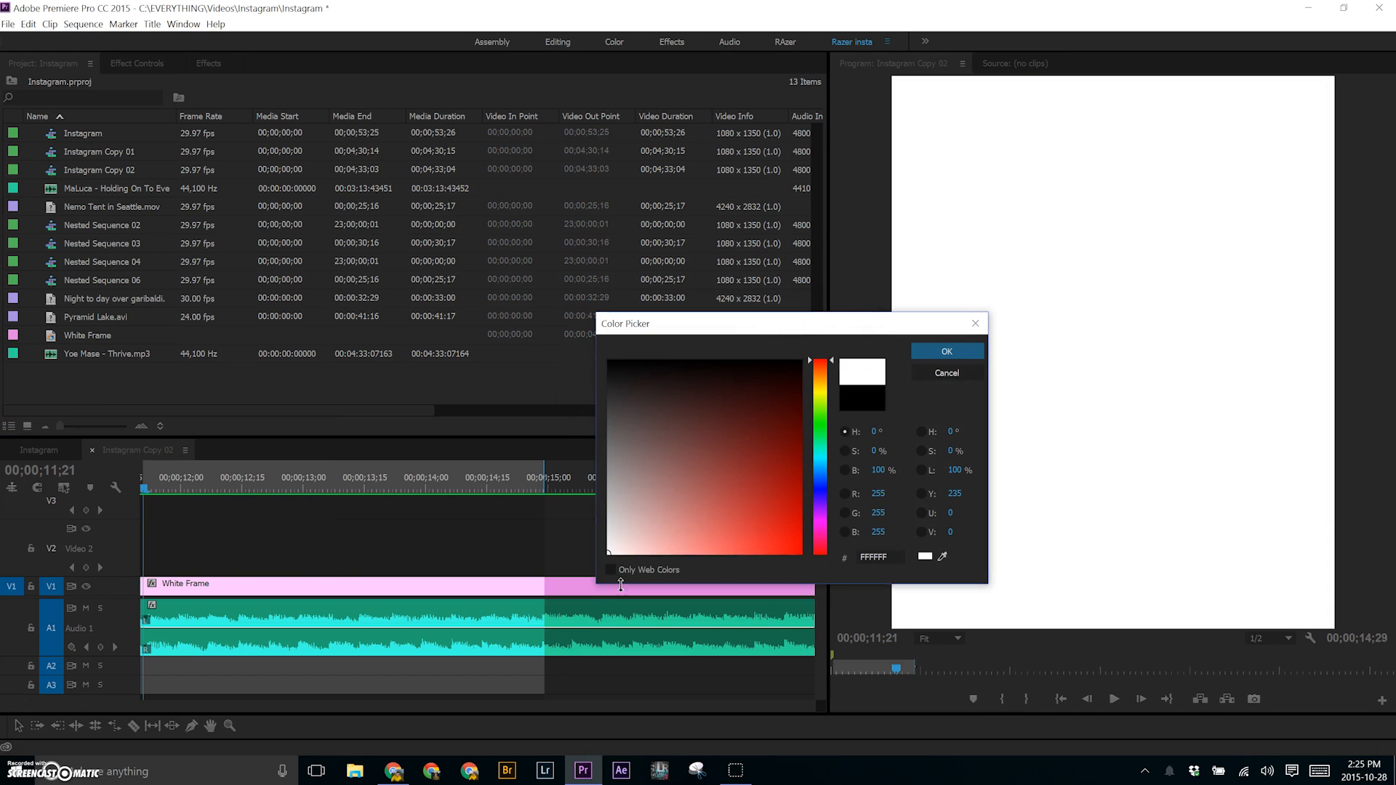
click(948, 346)
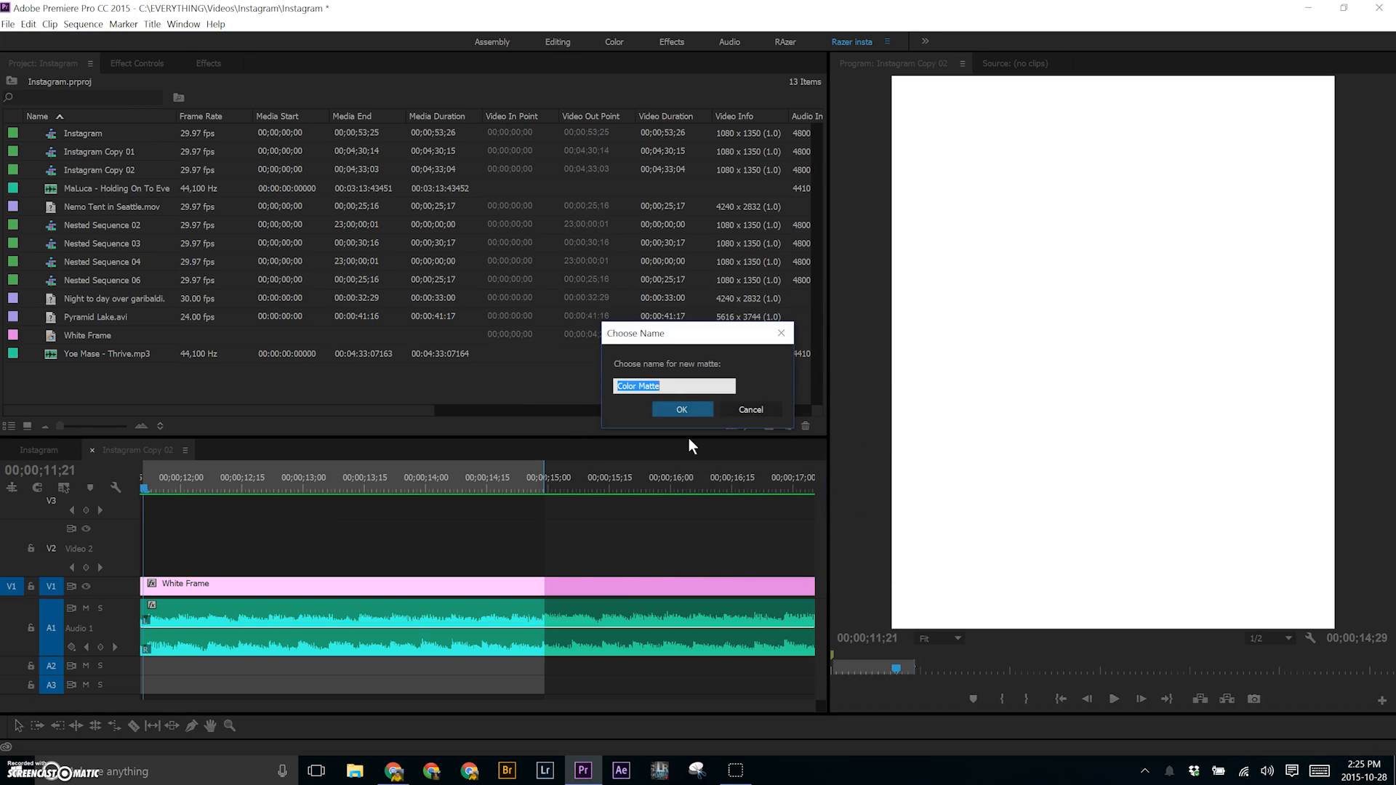
click(748, 410)
Place the White Frame clip on track V1 at 00;00;11;21.
click(90, 338)
drag(51, 333, 142, 589)
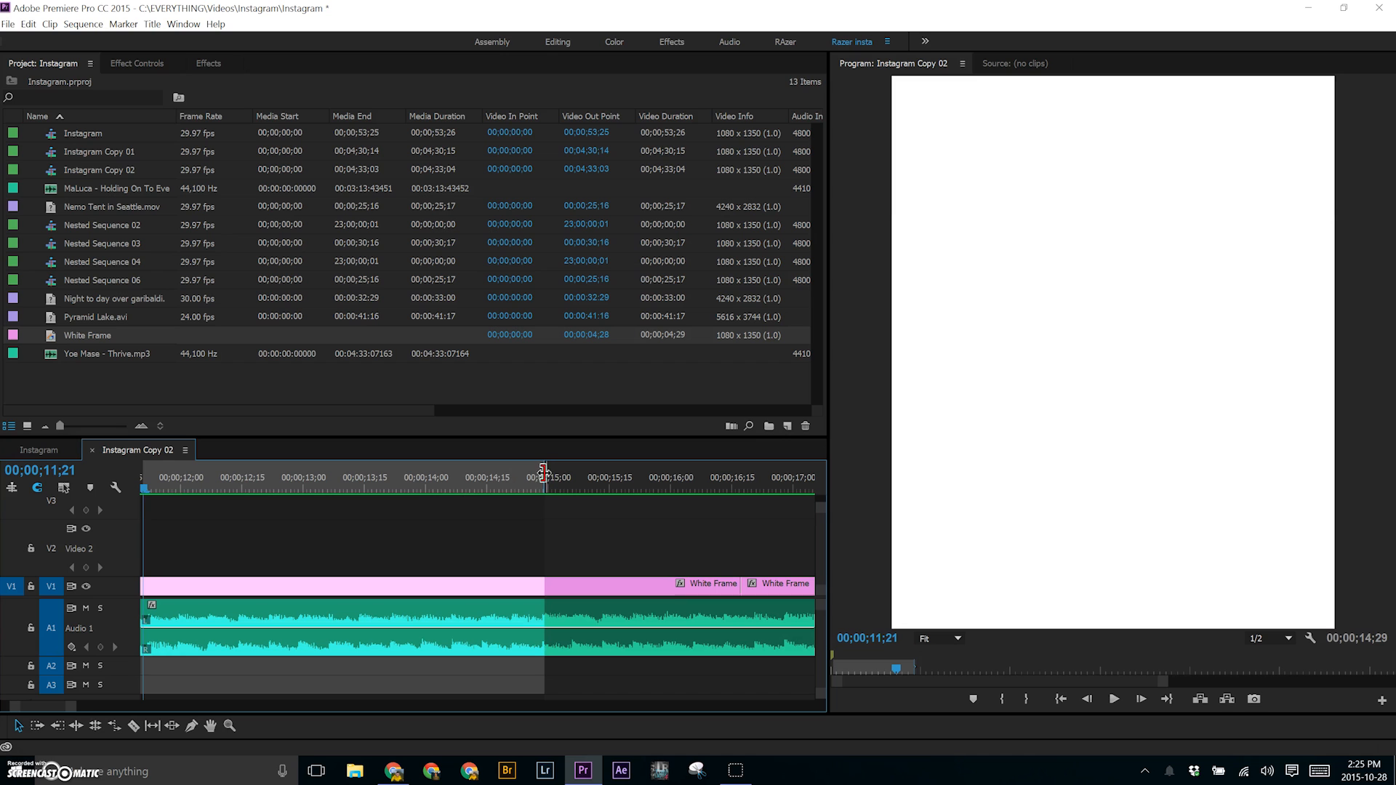
Import St Marks Summit.mov from the Videos folder inside EVERYTHING and preview it as source footage.
double_click(64, 367)
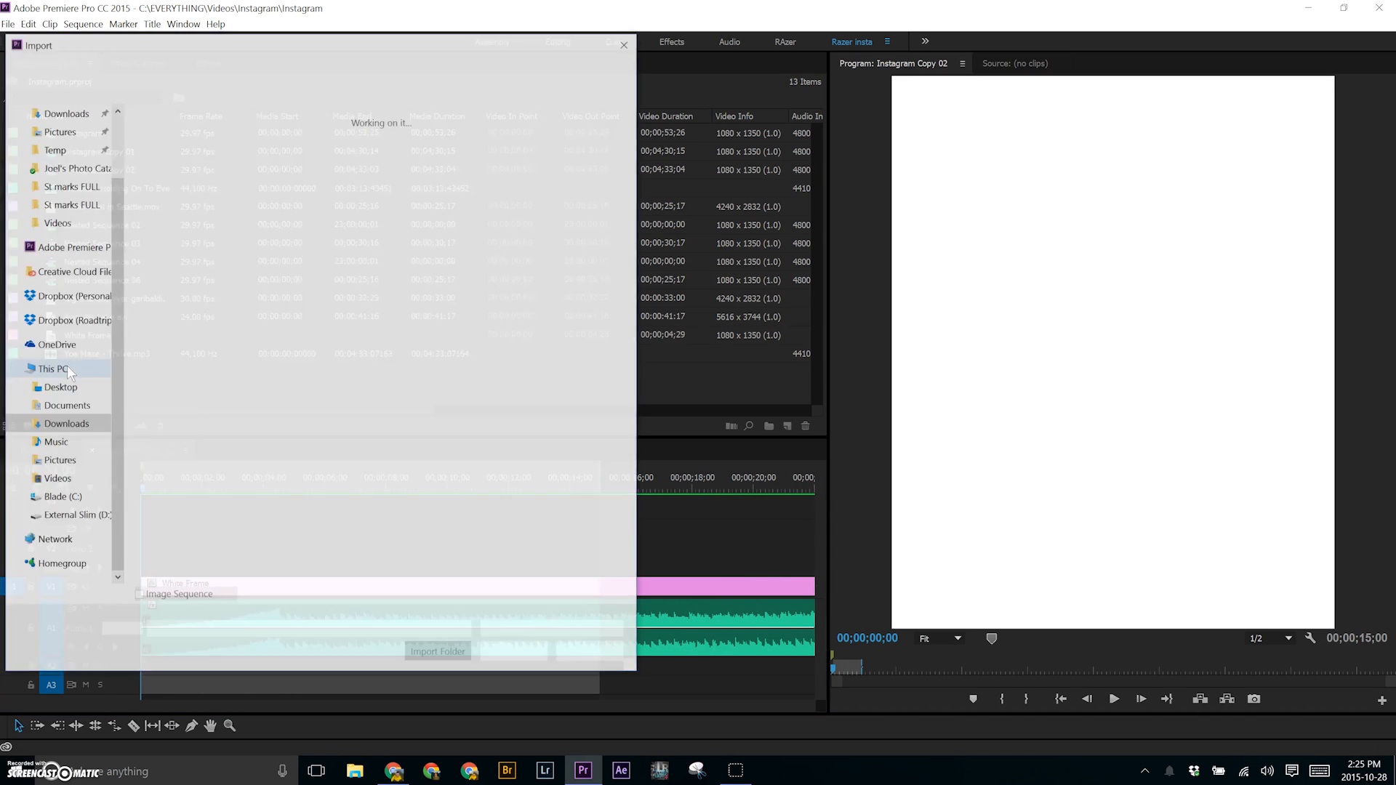
click(69, 174)
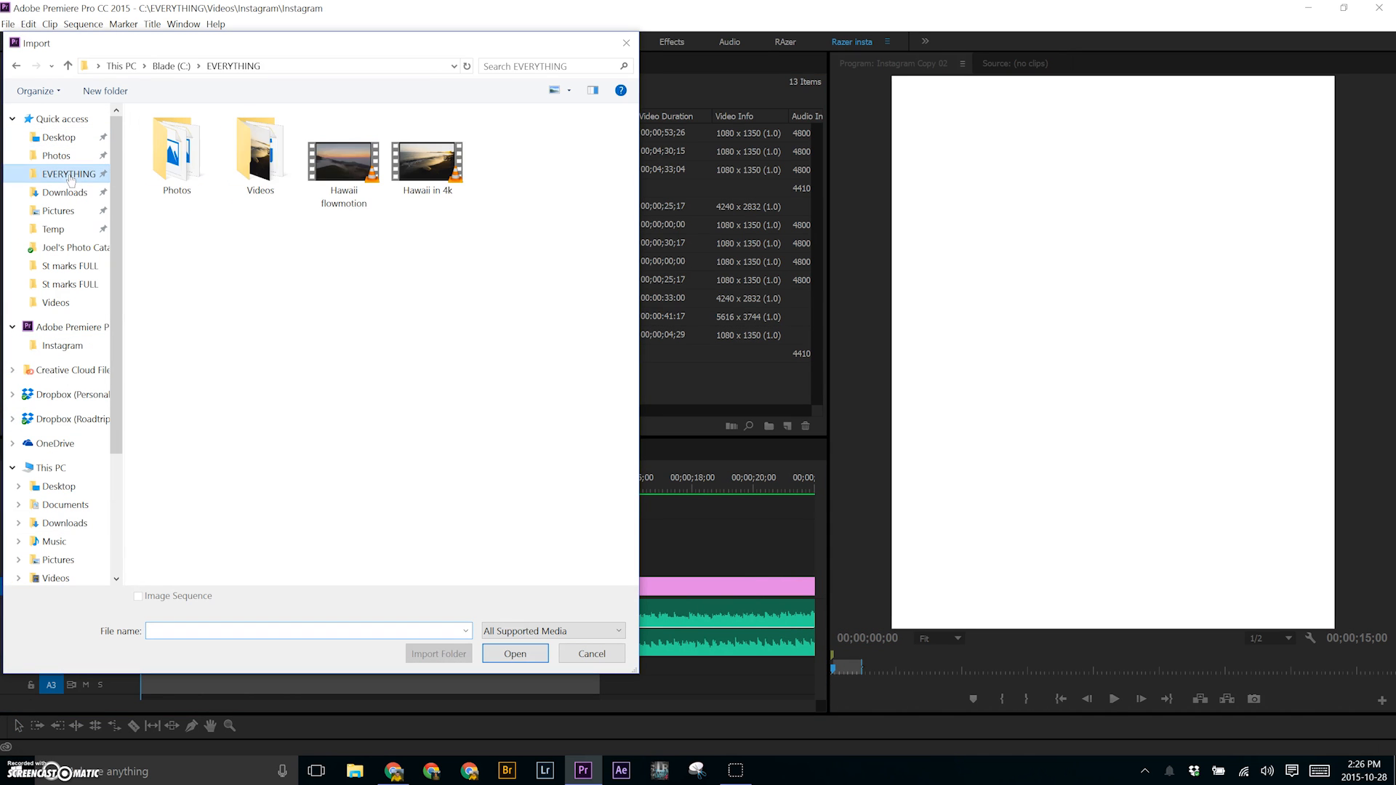
double_click(259, 153)
double_click(510, 153)
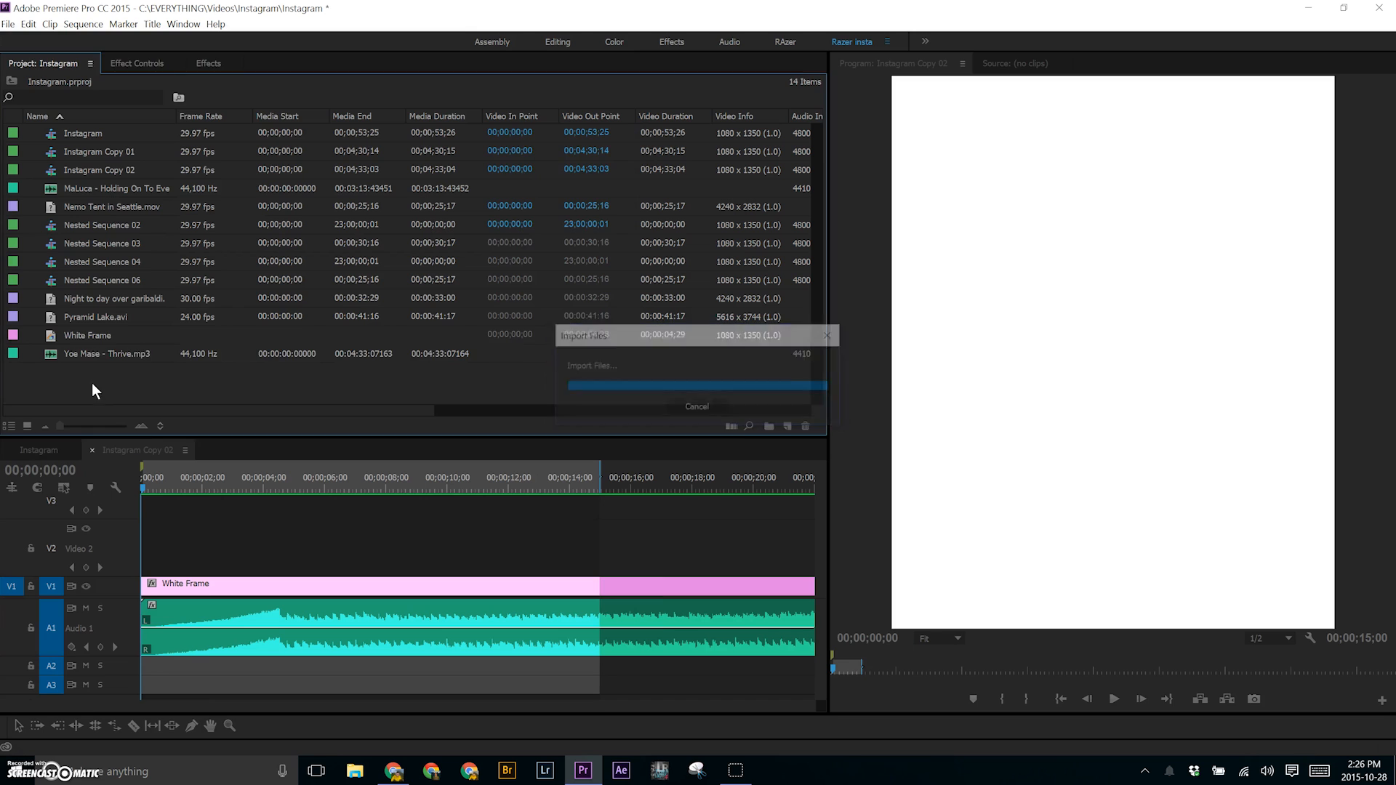
drag(858, 669, 793, 695)
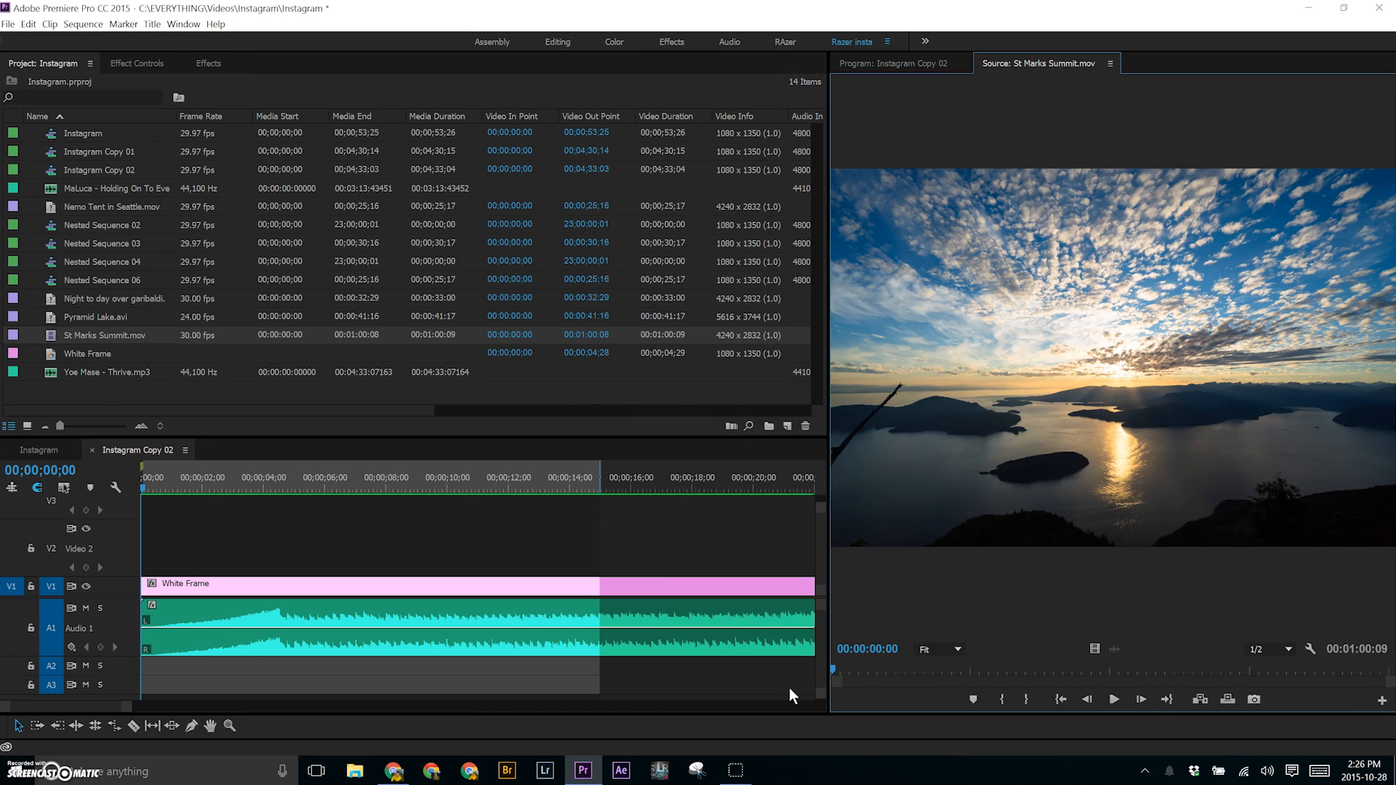
Place St Marks Summit.mov on track V2 at the sequence start and check a frame at 00;00;06;13.
drag(55, 337, 144, 544)
click(339, 479)
key(minus)
key(minus)
key(minus)
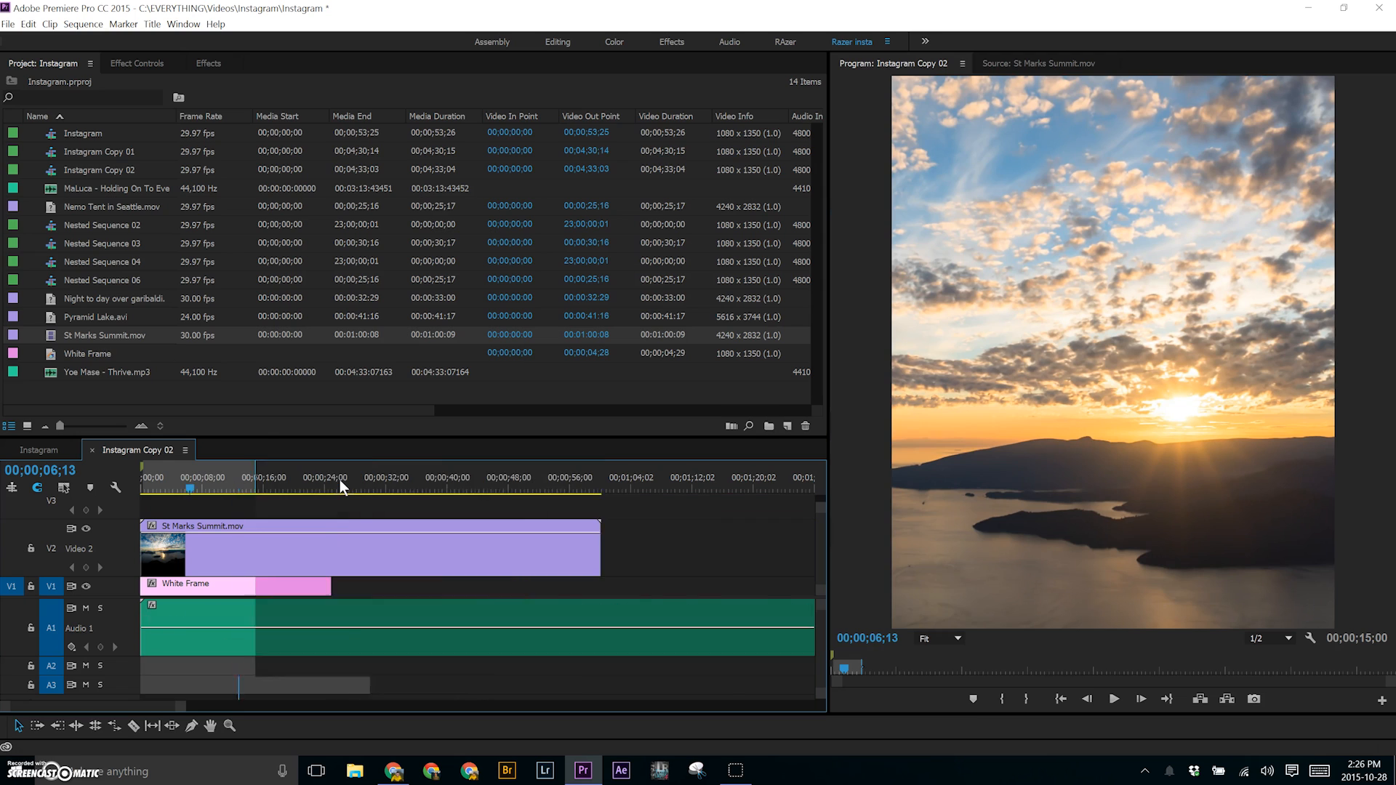
key(equal)
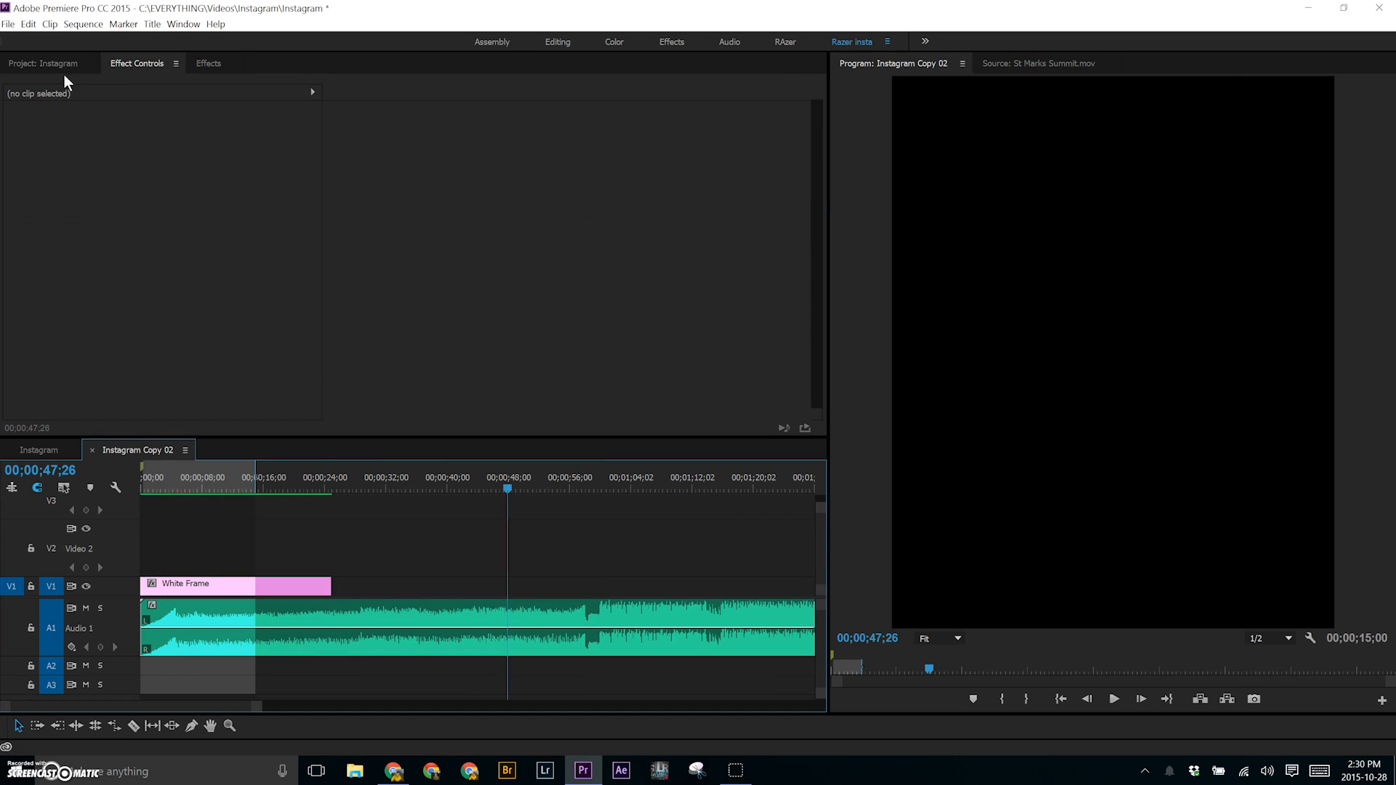
Add St Marks Summit.mov to track V2 above the White Frame, aligned with the start of the sequence.
click(61, 69)
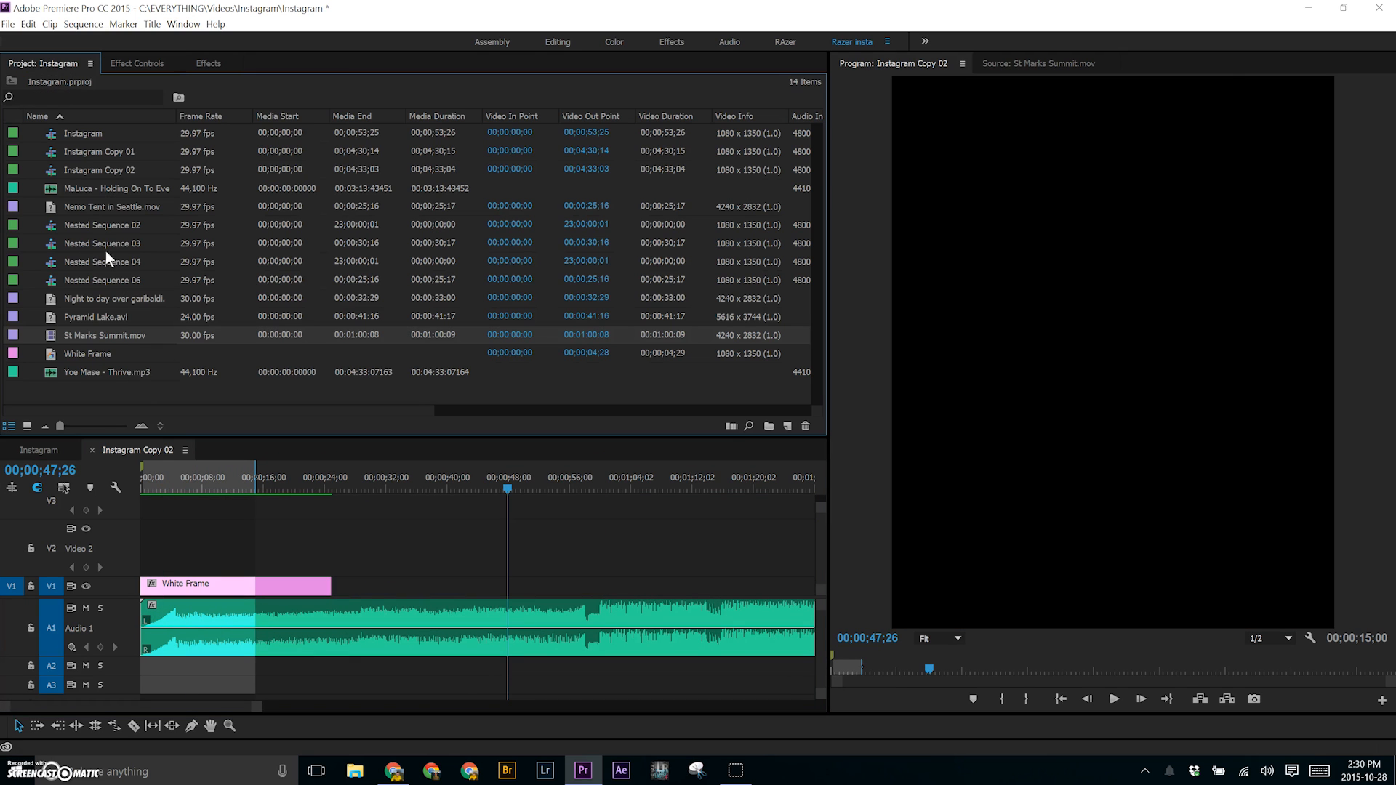
mouse_move(192, 486)
mouse_down()
mouse_move(151, 486)
mouse_move(171, 482)
mouse_up()
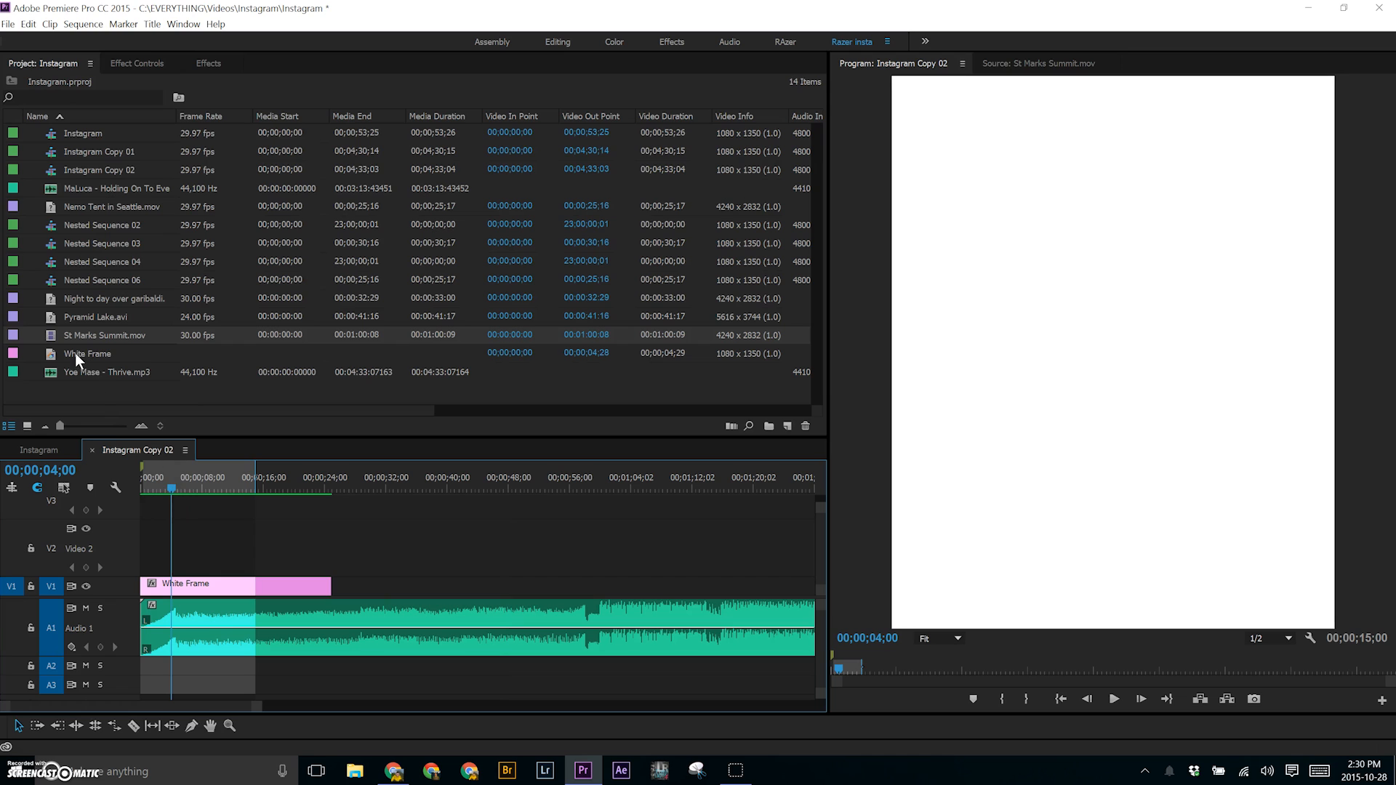
drag(50, 333, 203, 538)
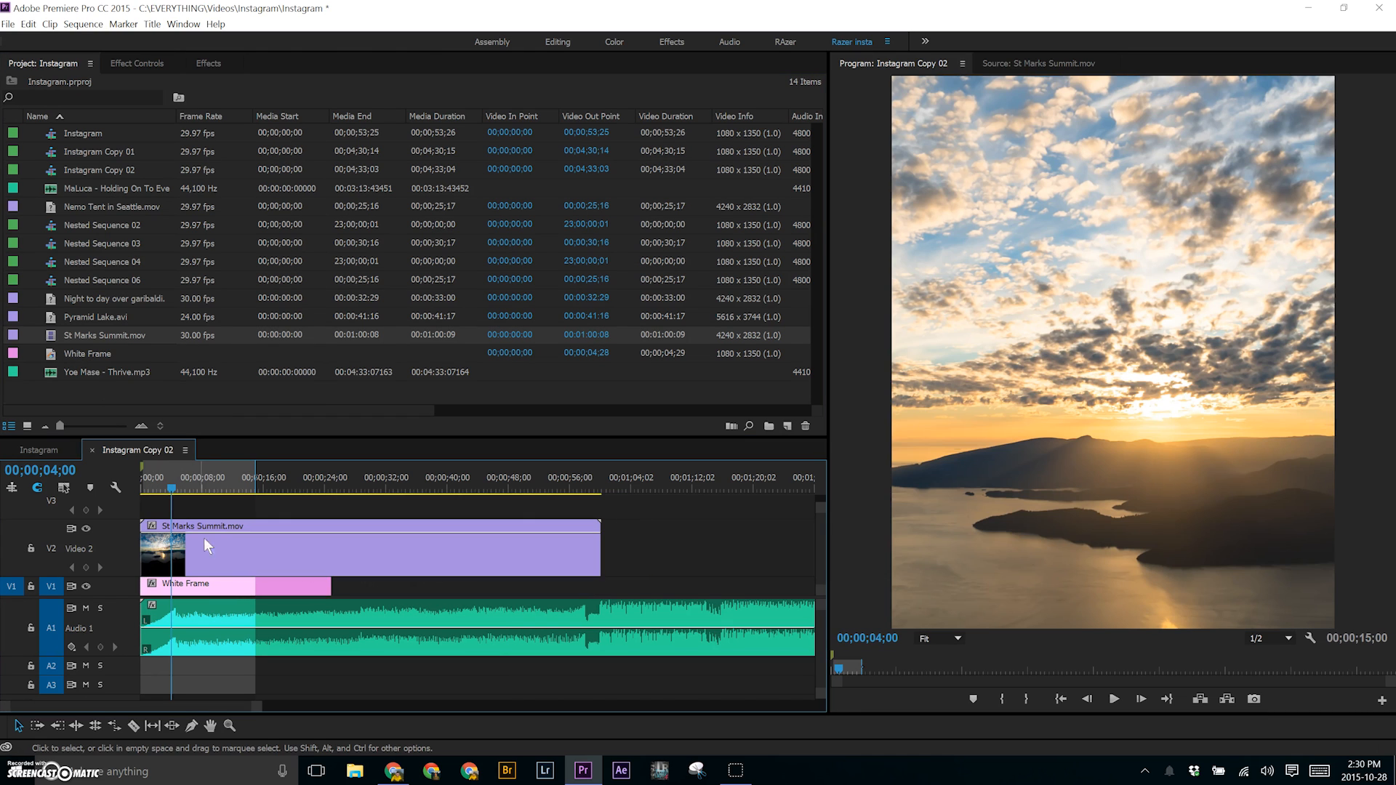
Enable Position and Scale keyframes at the start of the St Marks Summit.mov clip and set Scale to 39.4.
click(237, 552)
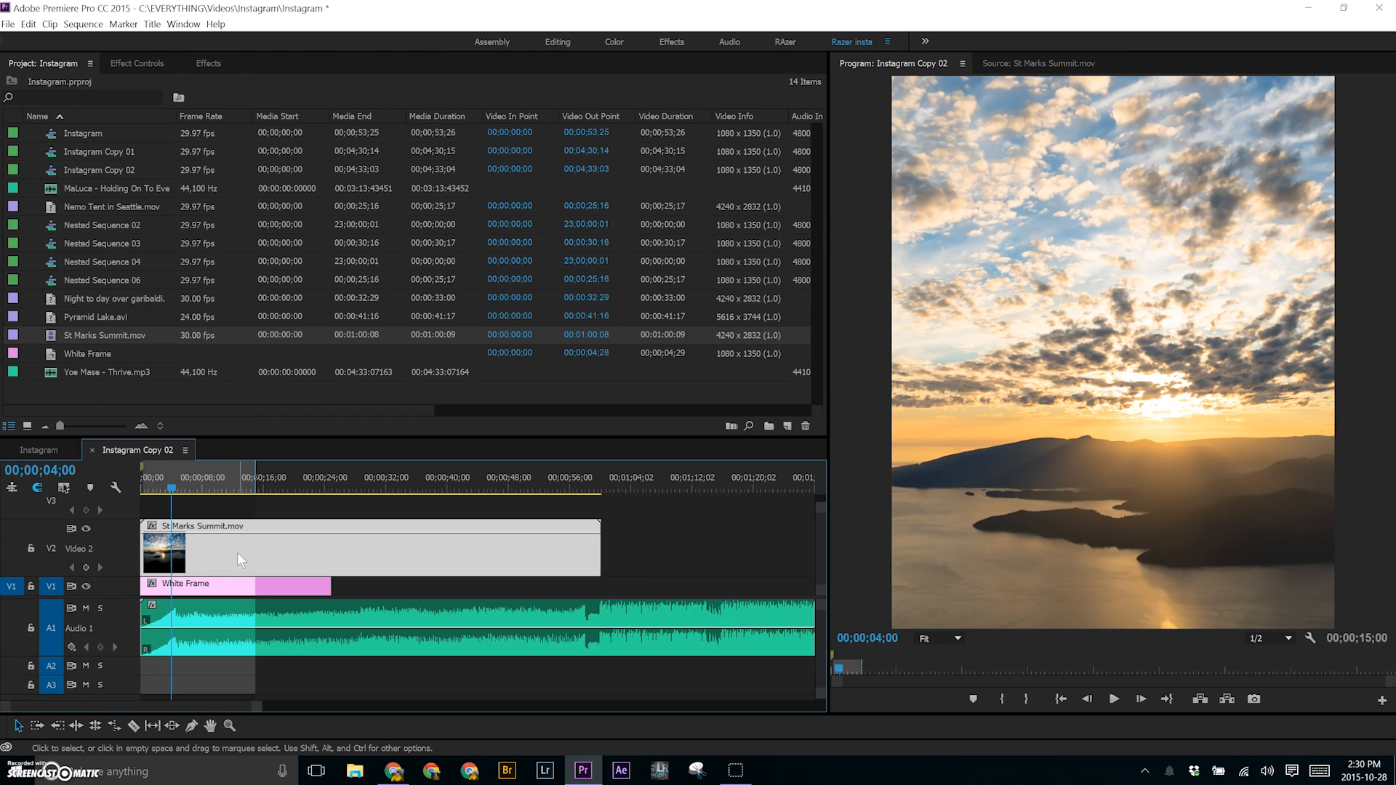
click(133, 67)
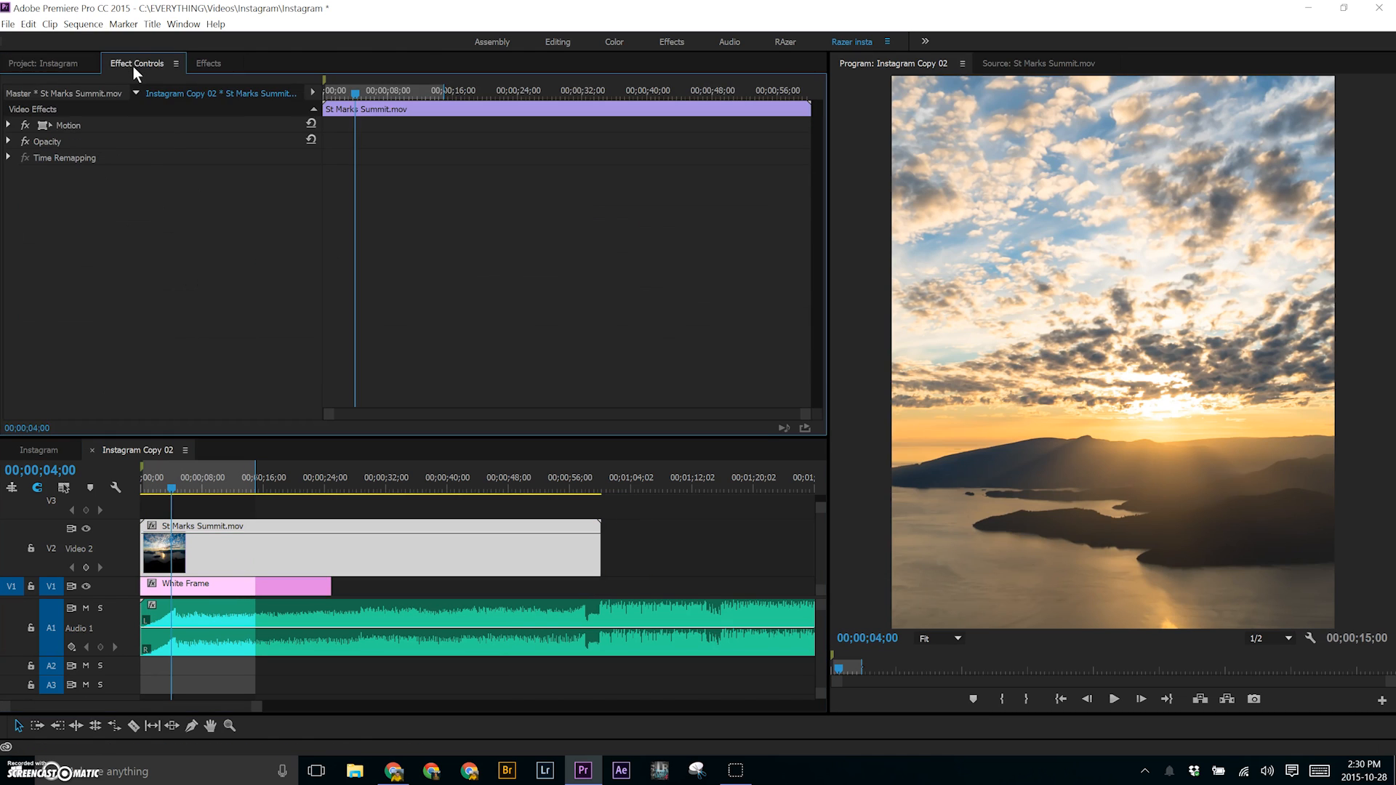
click(9, 126)
drag(211, 485, 67, 470)
click(37, 143)
click(19, 157)
click(19, 141)
mouse_move(157, 245)
mouse_down()
mouse_move(90, 234)
mouse_move(134, 240)
mouse_up()
Keyframe the clip's Scale at 25.6 at 00;00;31;02 and enlarge the Scale at the clip's start.
drag(418, 94, 577, 119)
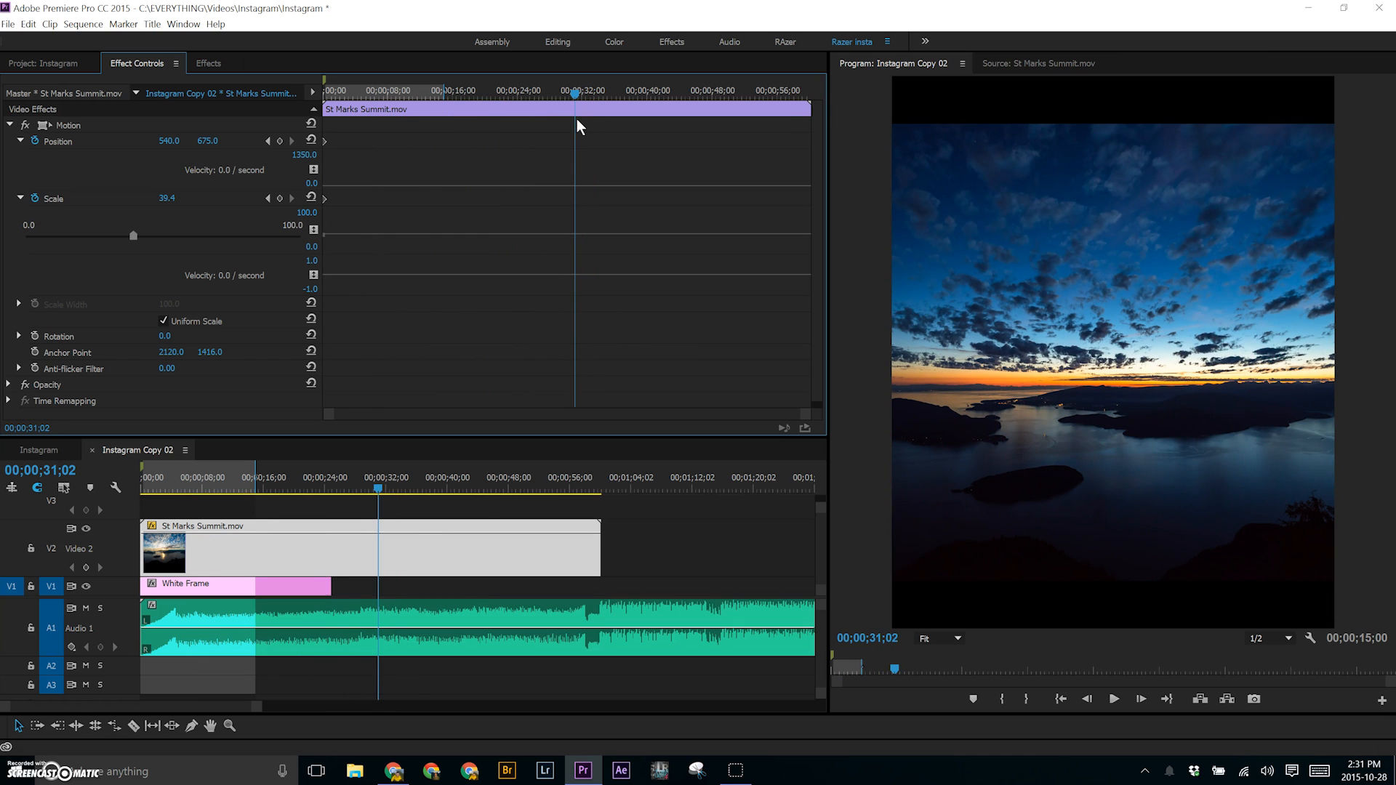
drag(133, 235, 98, 235)
drag(436, 102, 255, 156)
drag(133, 235, 177, 235)
At 00;00;58;10, add a Scale keyframe of 80.6 and set the horizontal Position to -627.
drag(324, 94, 800, 97)
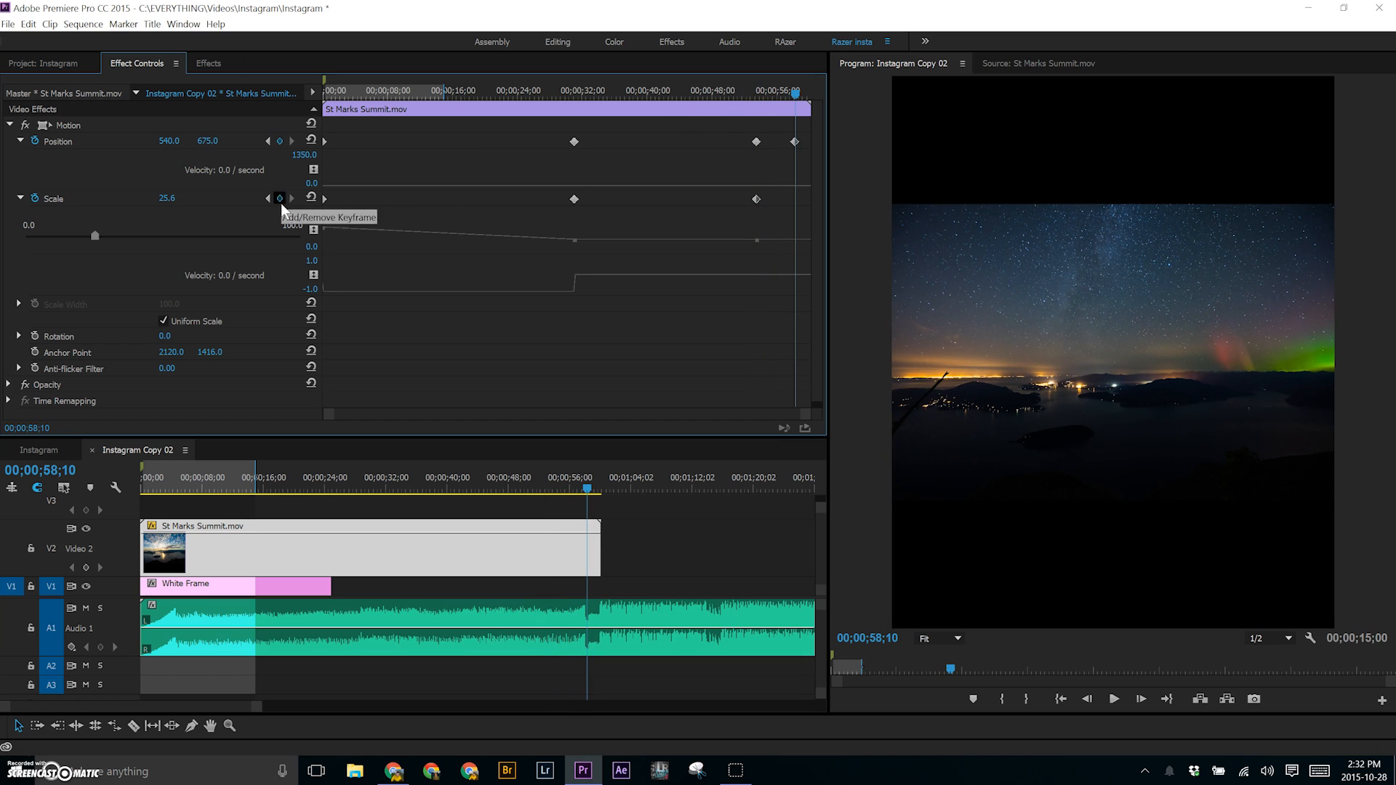
click(280, 199)
drag(167, 198, 207, 199)
drag(169, 141, 82, 141)
Set the vertical Position of the 00;00;58;10 keyframe to 869 and play back the move.
key(space)
click(796, 95)
key(equal)
key(equal)
key(equal)
key(equal)
key(equal)
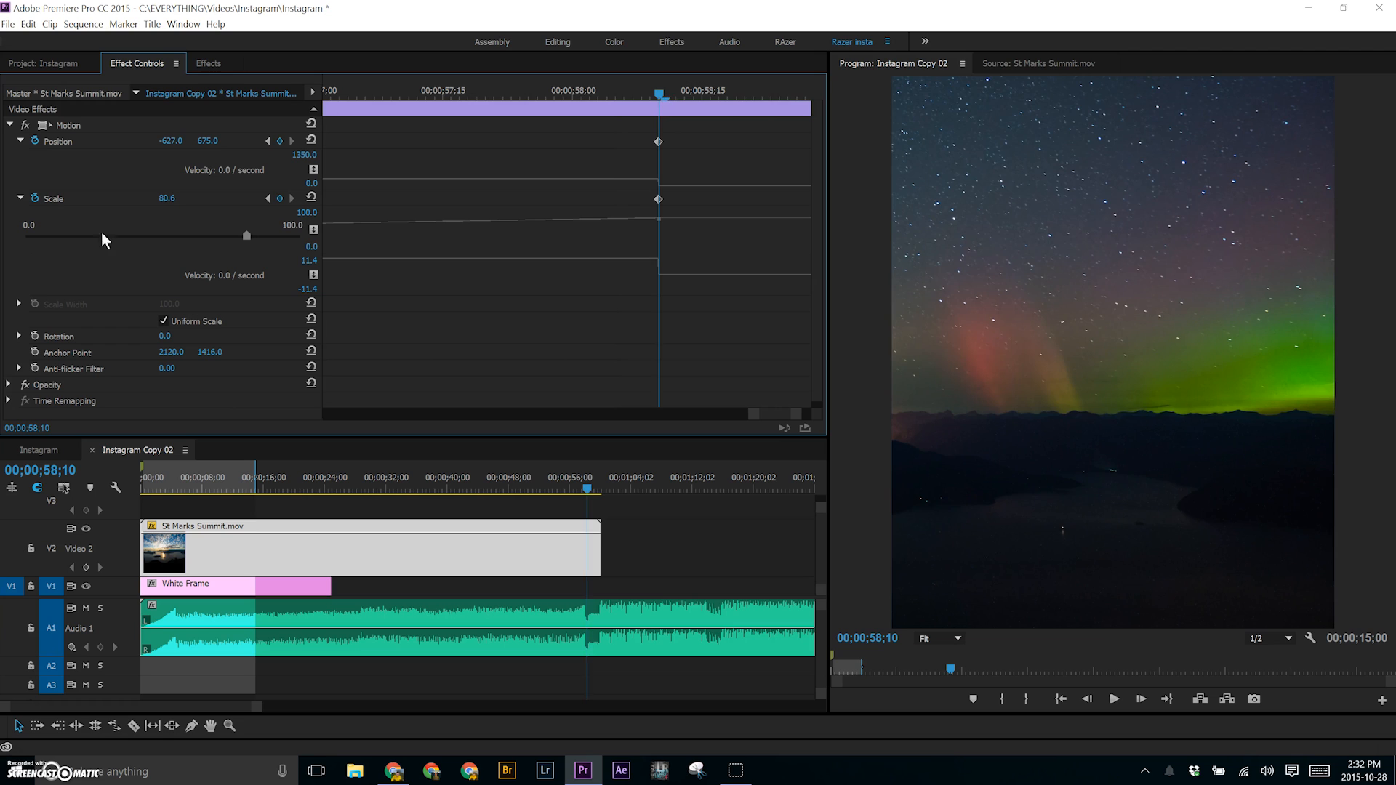
drag(208, 141, 349, 141)
key(space)
key(space)
Ease the Scale keyframe at 00;00;31;02 and lengthen its incoming velocity handle.
drag(683, 95, 573, 144)
key(minus)
key(minus)
key(minus)
key(minus)
key(minus)
click(575, 199)
drag(563, 275, 454, 275)
Refine the Scale velocity curve leaving the clip's first keyframe and scrub through the animation to the end.
drag(526, 90, 560, 94)
drag(486, 270, 485, 284)
drag(568, 80, 513, 109)
mouse_move(407, 286)
mouse_down()
mouse_move(483, 287)
mouse_move(408, 282)
mouse_up()
drag(513, 93, 599, 182)
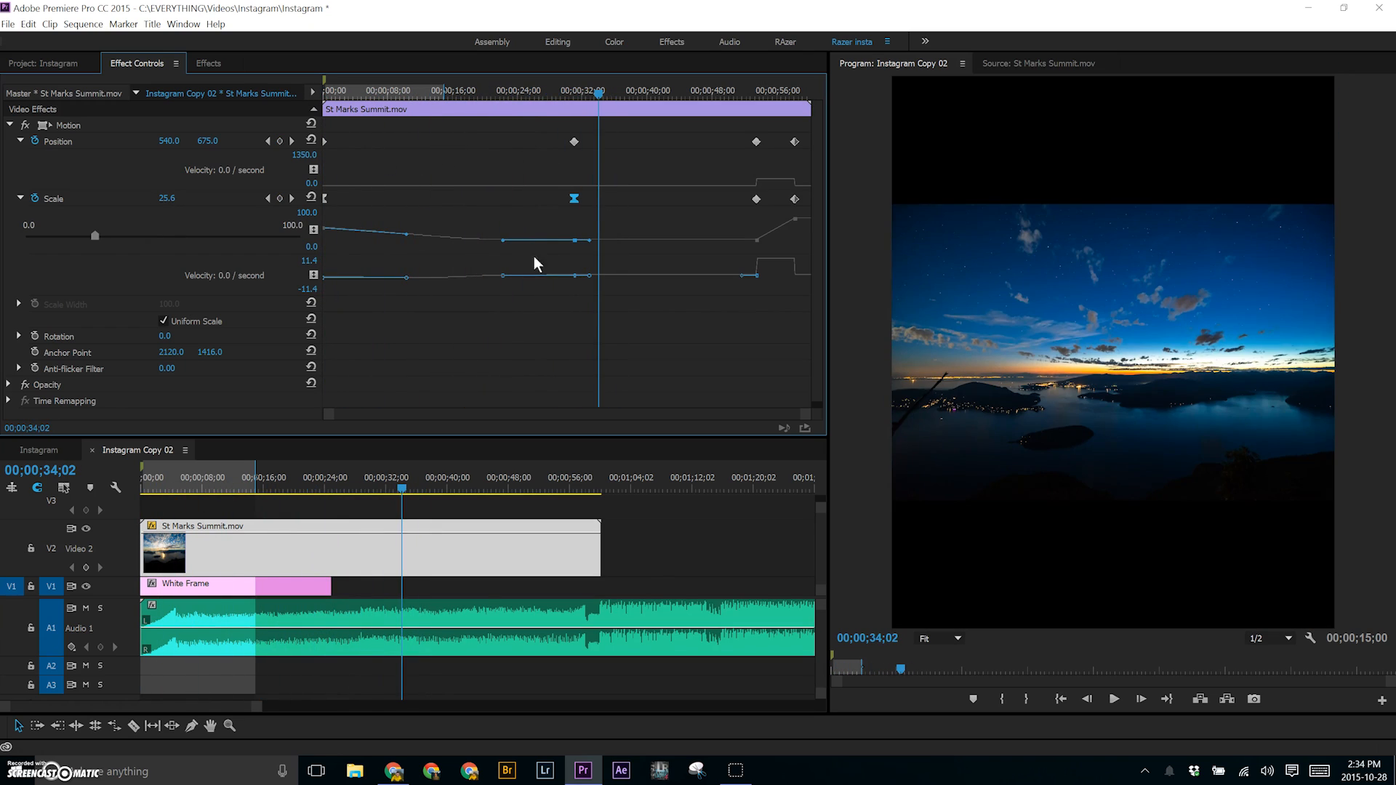
drag(524, 93, 807, 139)
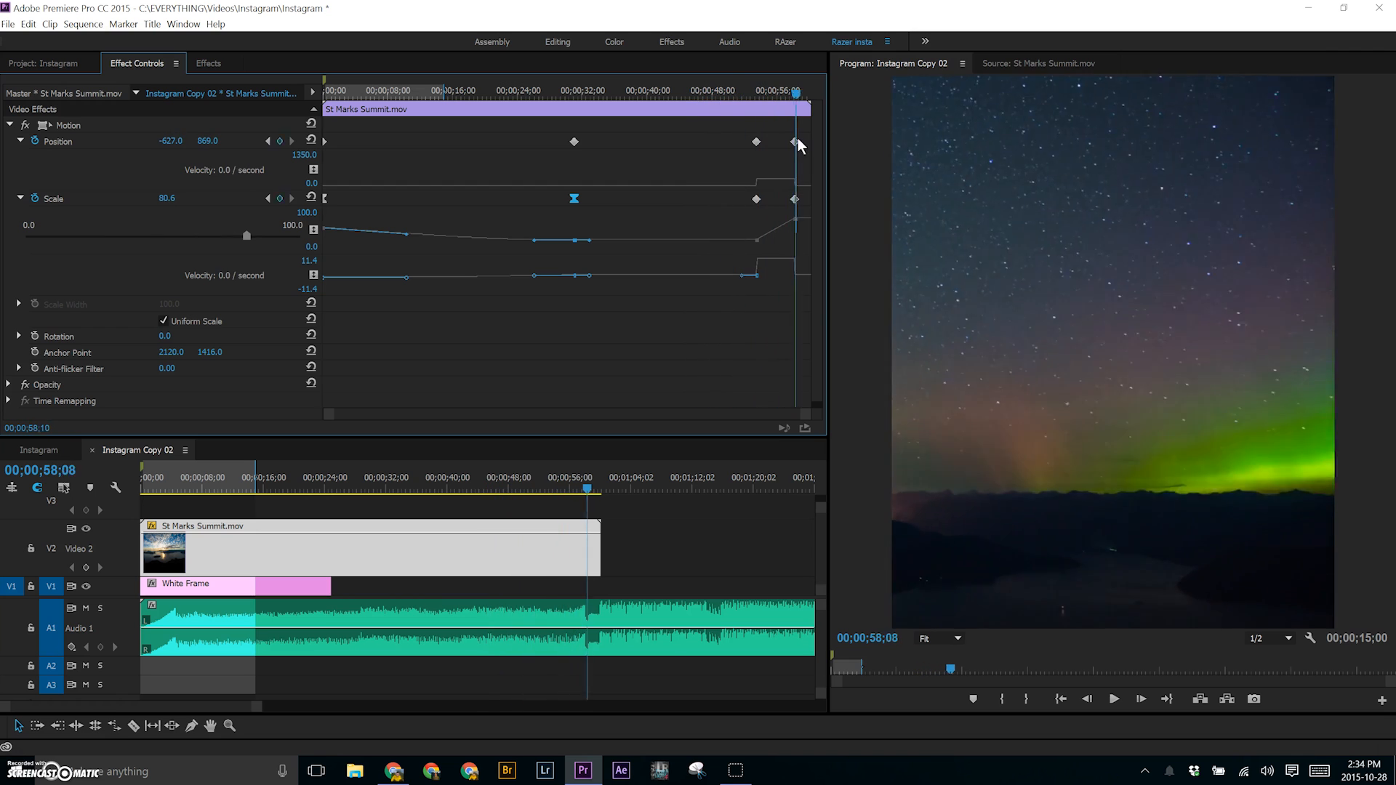
Nest the St Marks Summit.mov clip on V2, accepting the suggested sequence name.
right_click(253, 564)
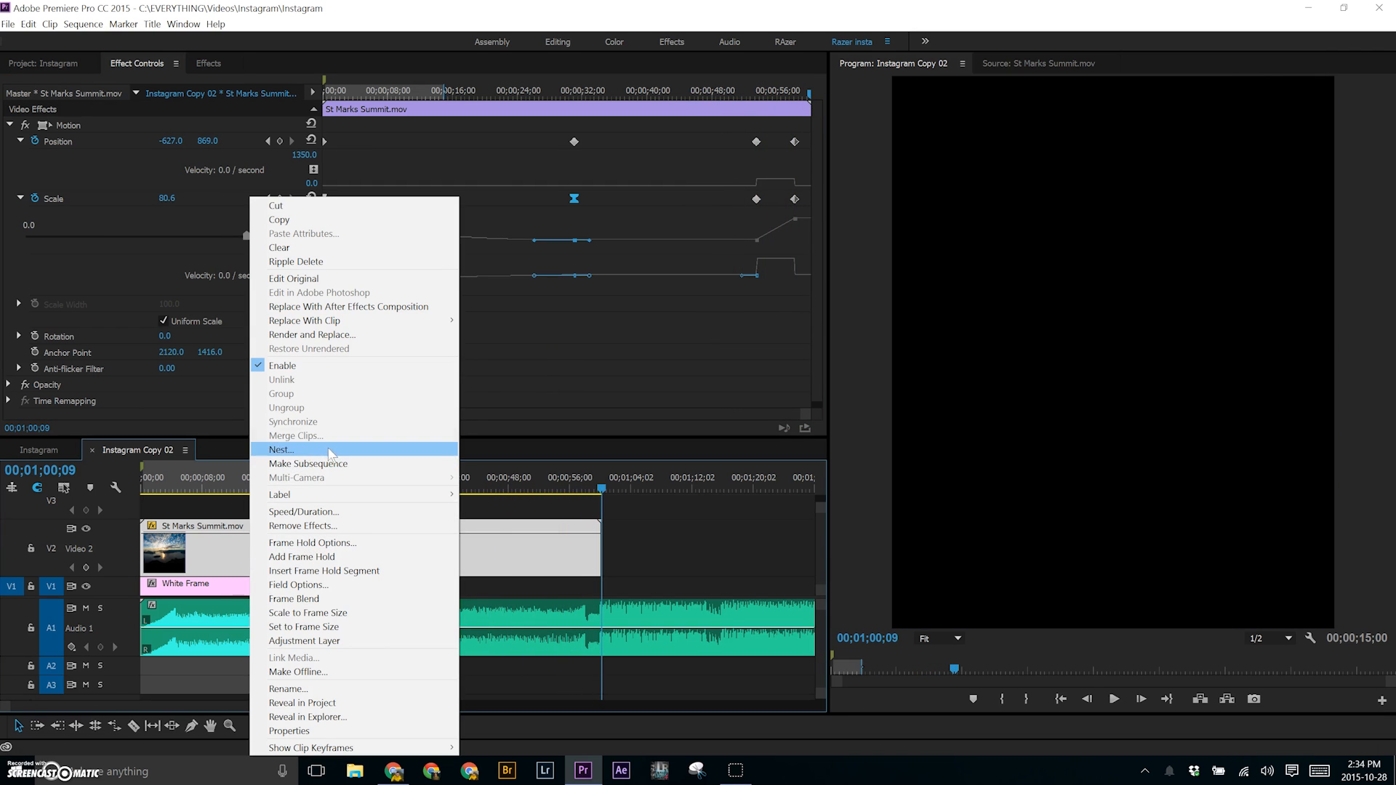
click(291, 449)
click(662, 400)
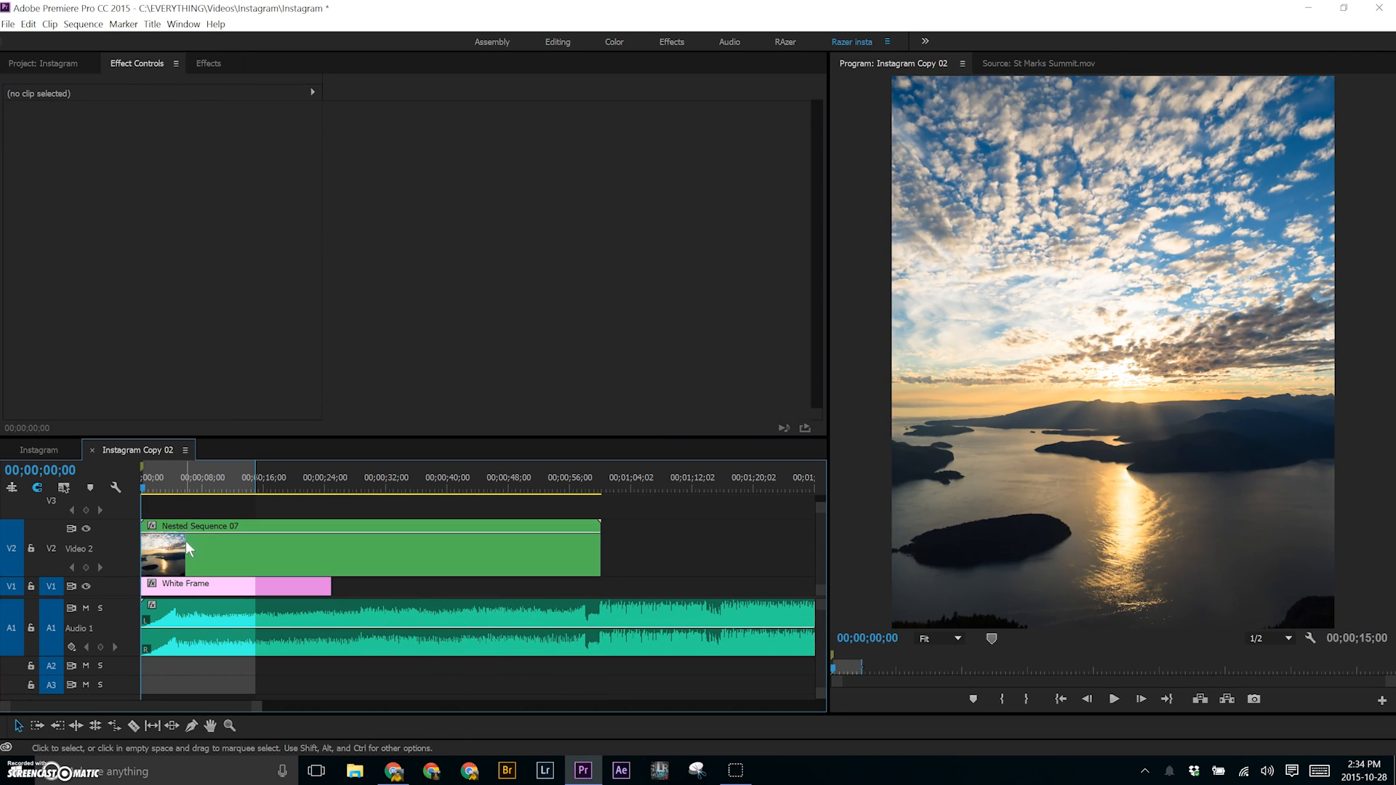
Show the Time Remapping Speed line on the nested clip in the timeline.
click(9, 157)
right_click(155, 525)
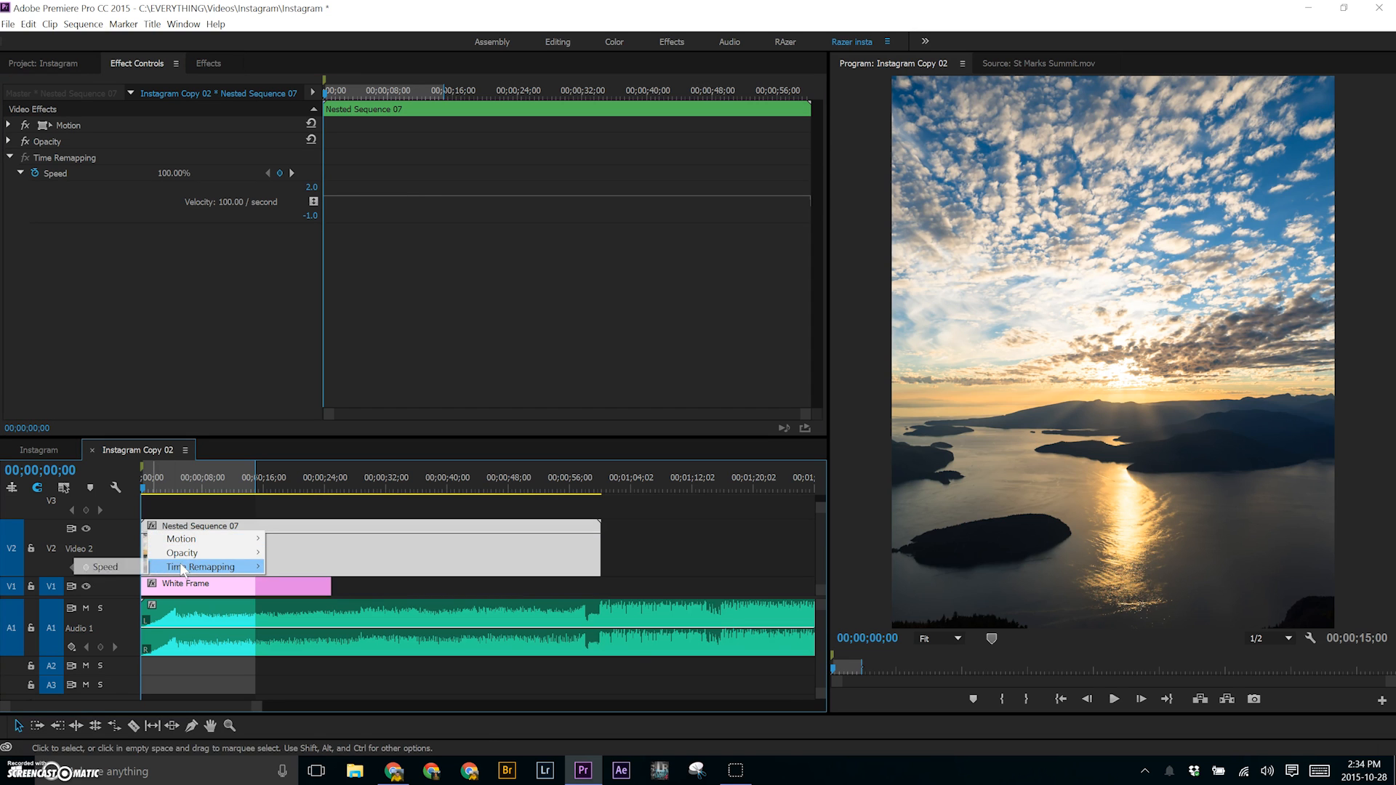
mouse_move(181, 567)
click(123, 569)
Add speed keyframes to the nested clip at about 31, 50 and 53 seconds.
key(=)
drag(169, 485, 631, 512)
key(-)
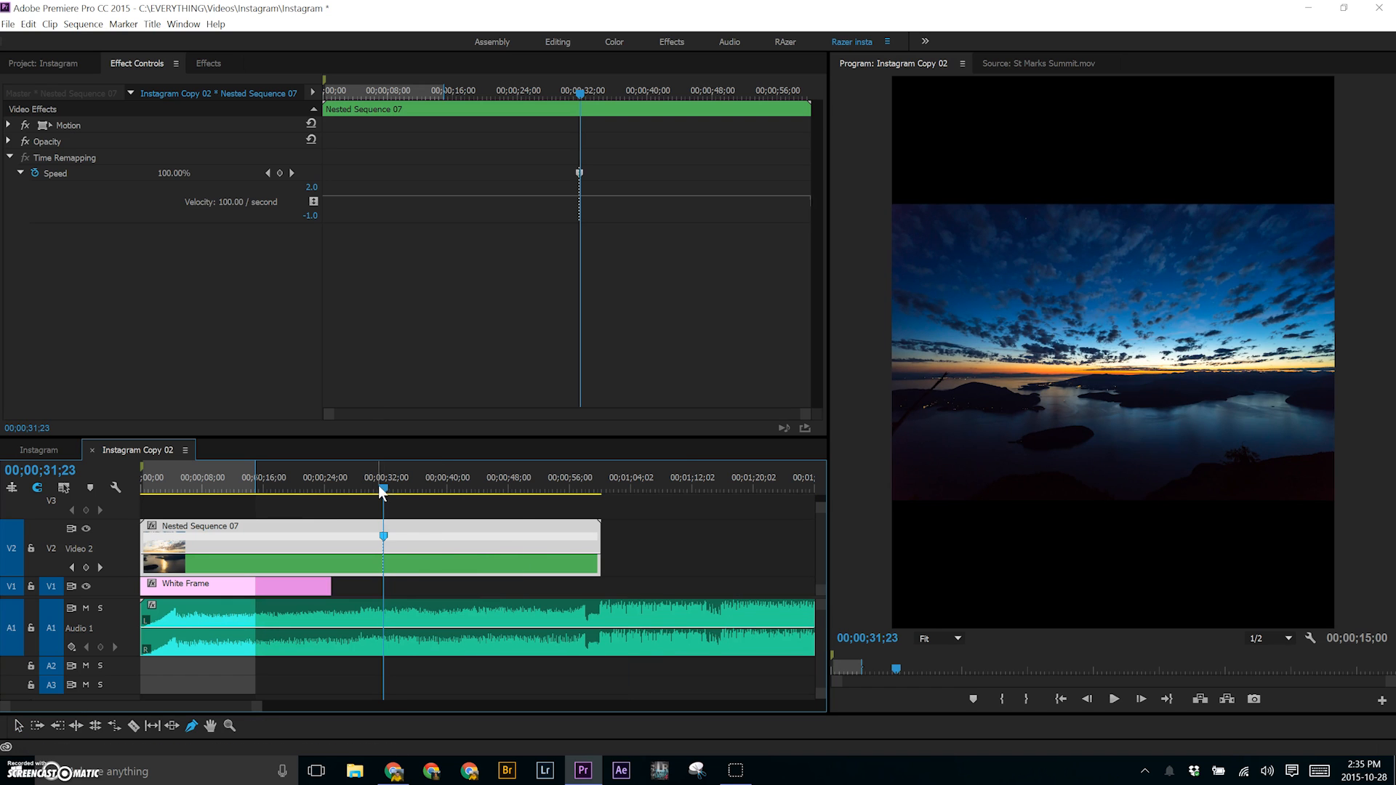
drag(386, 490, 637, 483)
click(527, 555)
key(=)
key(=)
click(490, 555)
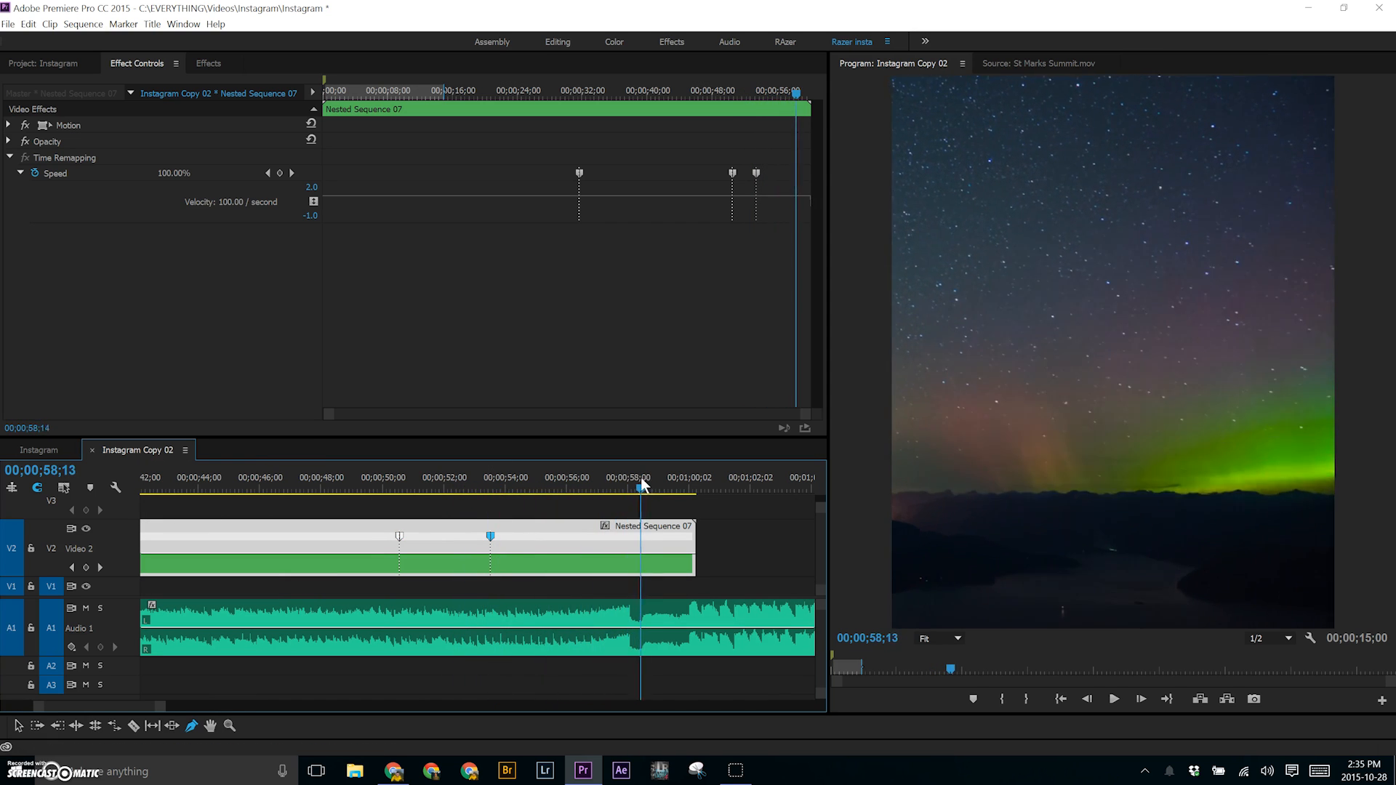
Add a final speed keyframe at about 58 seconds and raise the speed between it and the 53-second keyframe to roughly 800%.
key(v)
key(minus)
key(minus)
key(minus)
key(minus)
key(equal)
drag(185, 489, 562, 505)
key(equal)
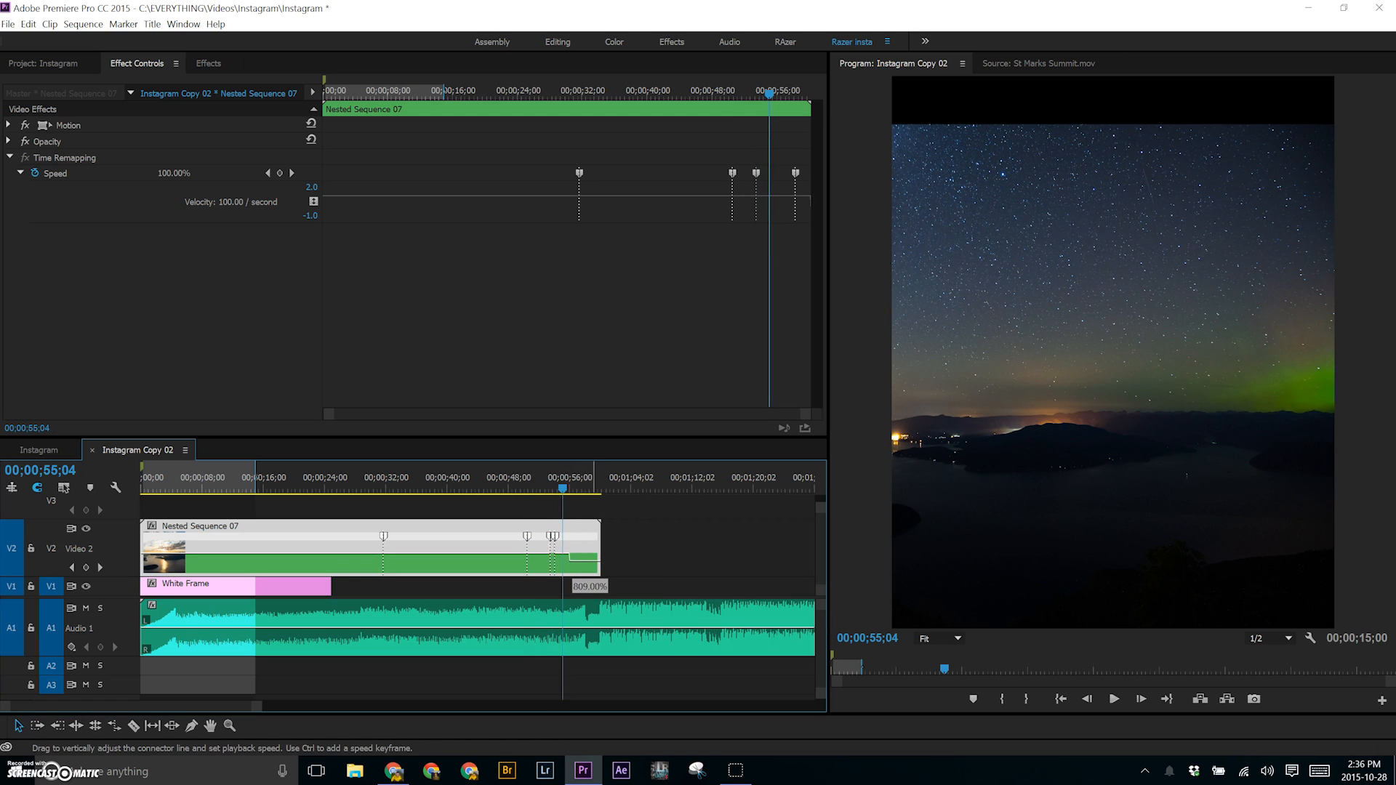
drag(579, 556, 580, 550)
Preview the fast section from about 53 seconds, raise its speed slightly further, and play it again.
click(553, 478)
key(equal)
key(equal)
key(equal)
key(space)
click(442, 480)
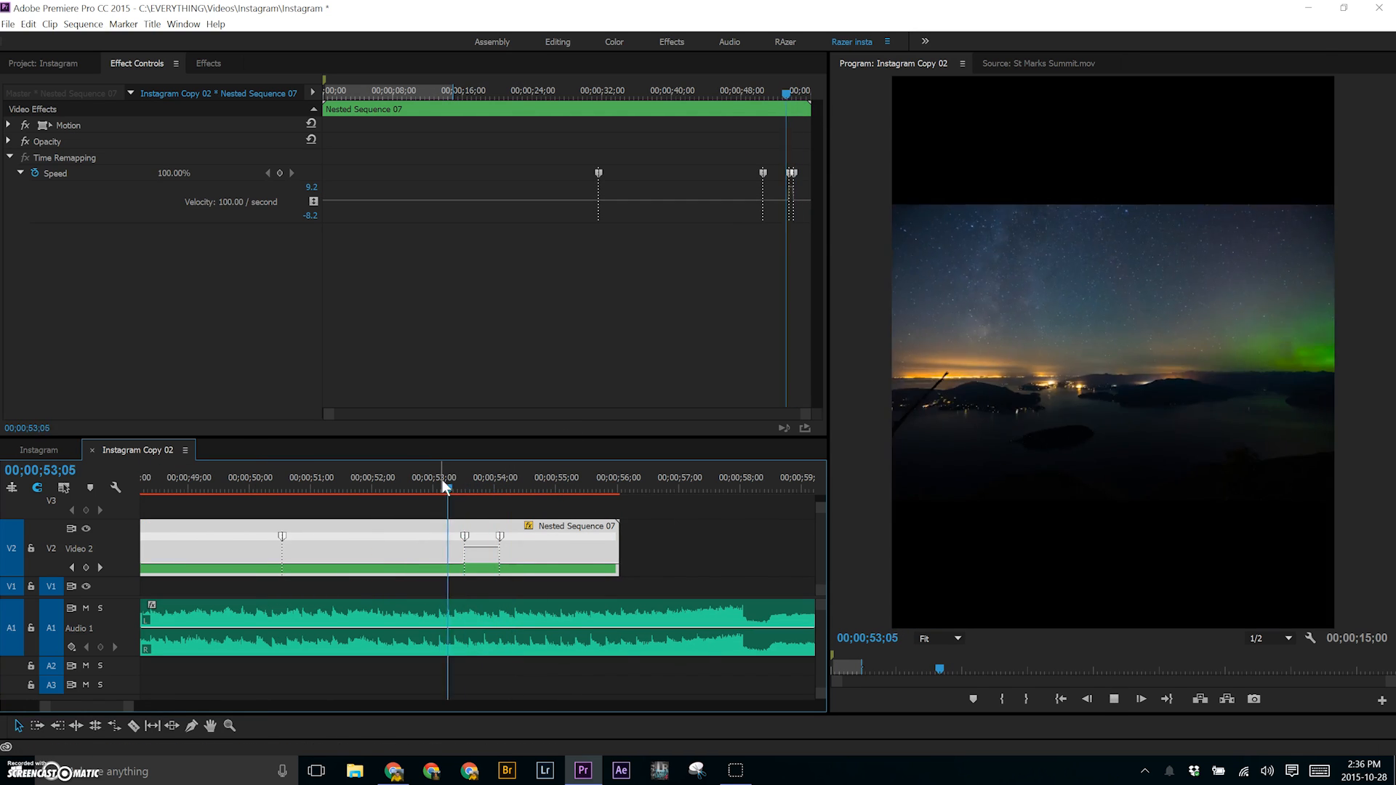
key(space)
drag(483, 547, 483, 544)
click(446, 474)
key(space)
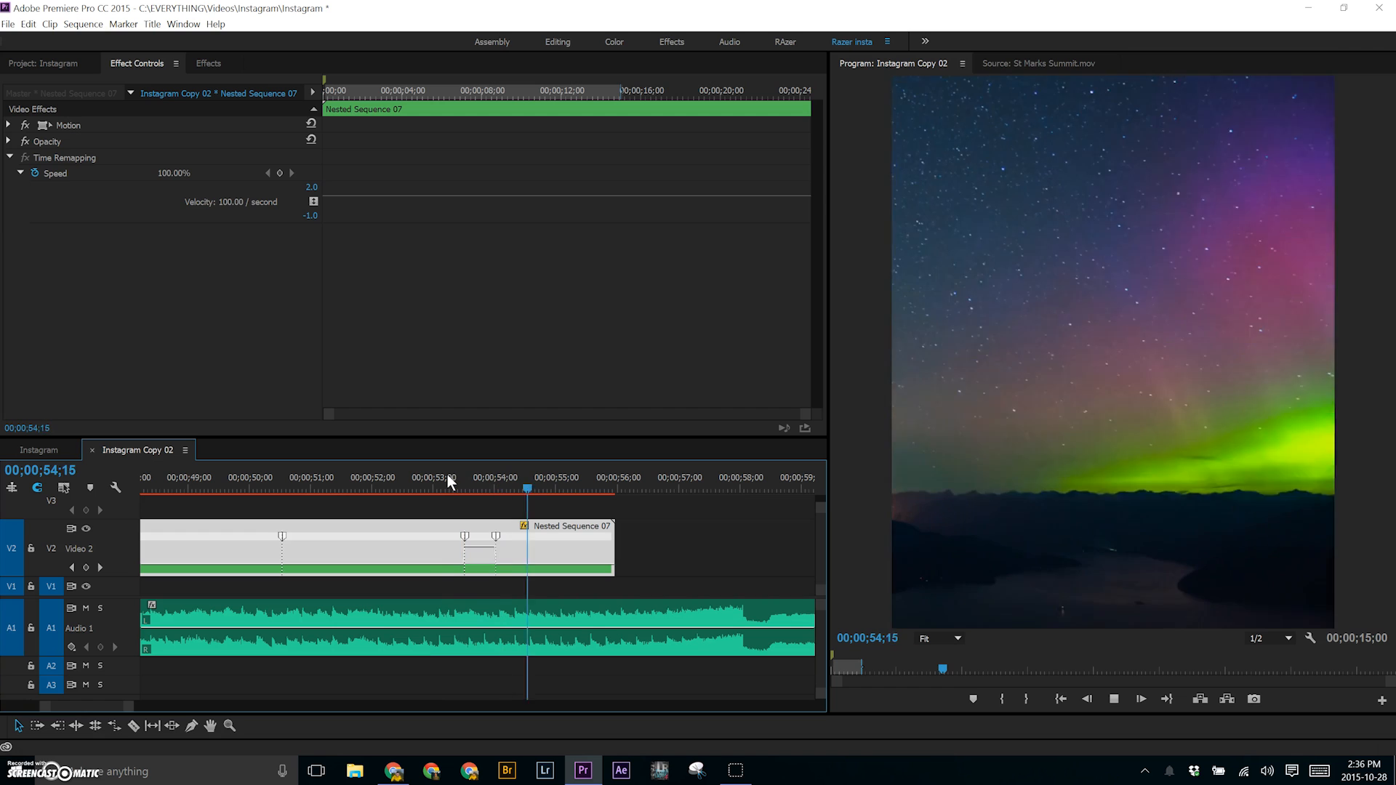
click(447, 474)
key(space)
Return the playhead to the start of the sequence and save the project.
key(minus)
key(minus)
key(minus)
key(minus)
drag(447, 474, 51, 483)
key(ctrl+s)
Create a gradual speed ramp on the nested clip from about 0.6 to 8 seconds, slowing down from a faster opening.
key(equal)
key(equal)
key(equal)
key(minus)
drag(624, 536, 170, 138)
drag(146, 475, 229, 481)
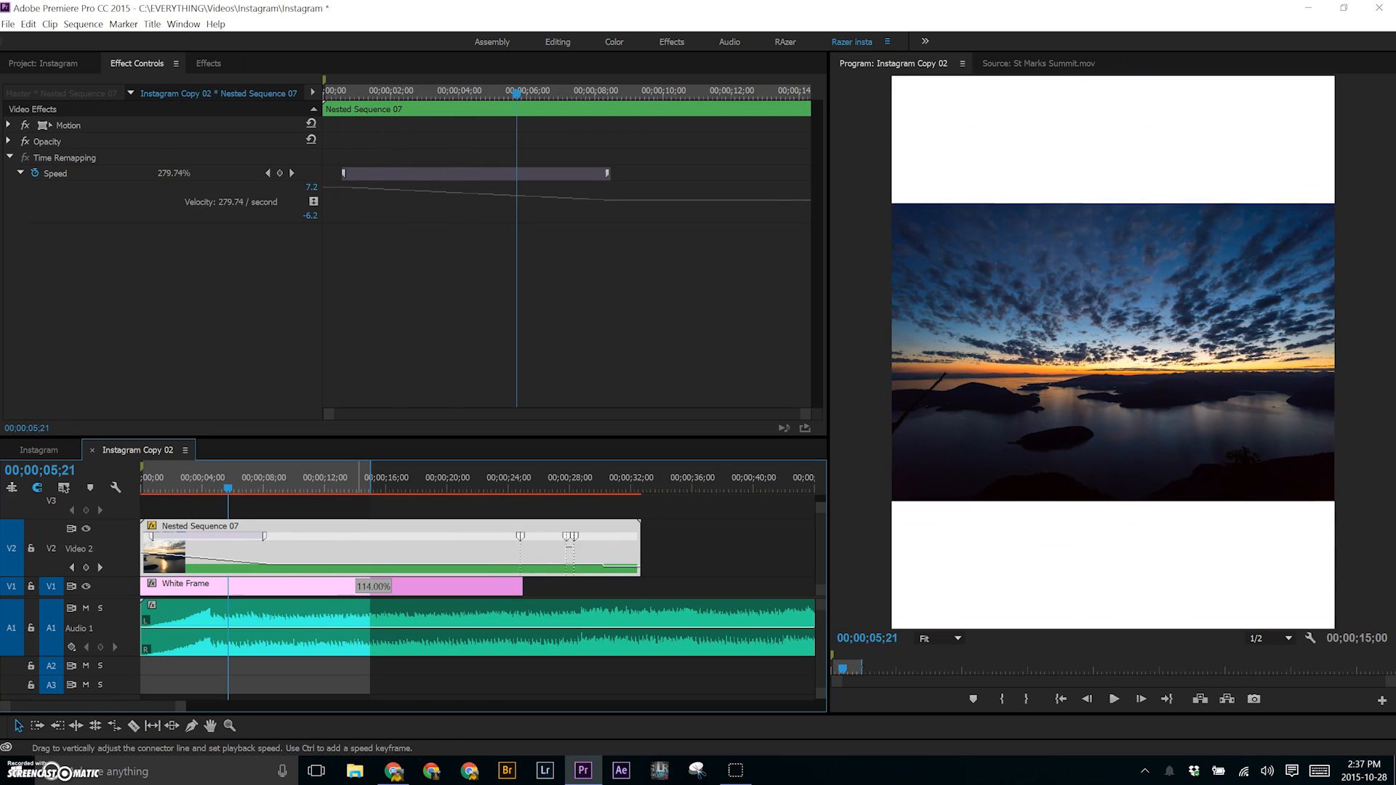
Set the nested clip's opening speed to 1000% and the section after the ramp to 201%, and play from the start.
drag(170, 556, 181, 203)
drag(183, 480, 140, 480)
key(space)
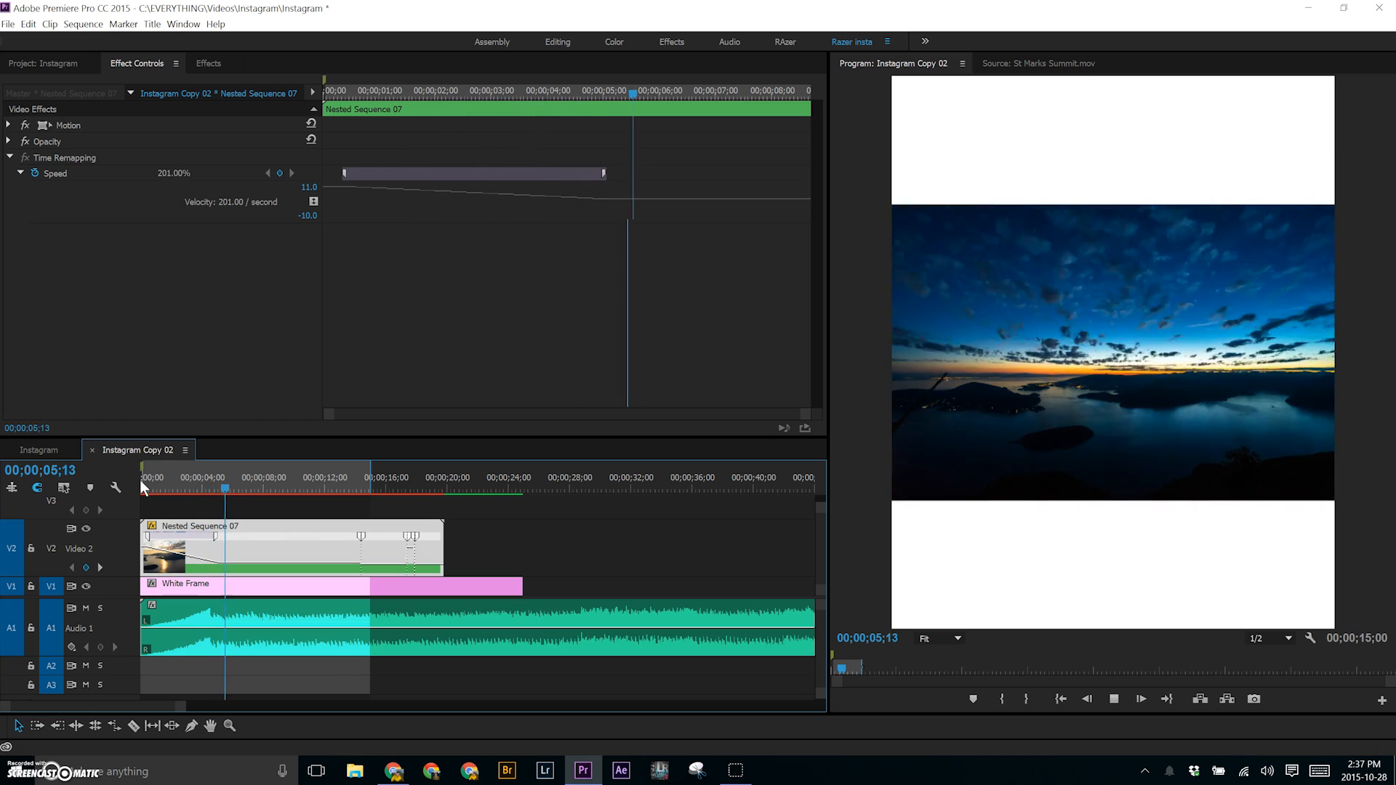
key(space)
Extend the end of the opening speed ramp to about 5 seconds and preview the transition.
click(212, 493)
mouse_move(216, 536)
mouse_down()
mouse_move(204, 544)
mouse_move(226, 547)
mouse_up()
click(199, 480)
key(space)
key(space)
Raise the speed between the opening ramp and the next keyframe to 312% and play the whole clip from the start.
drag(242, 489, 331, 490)
drag(329, 574, 291, 564)
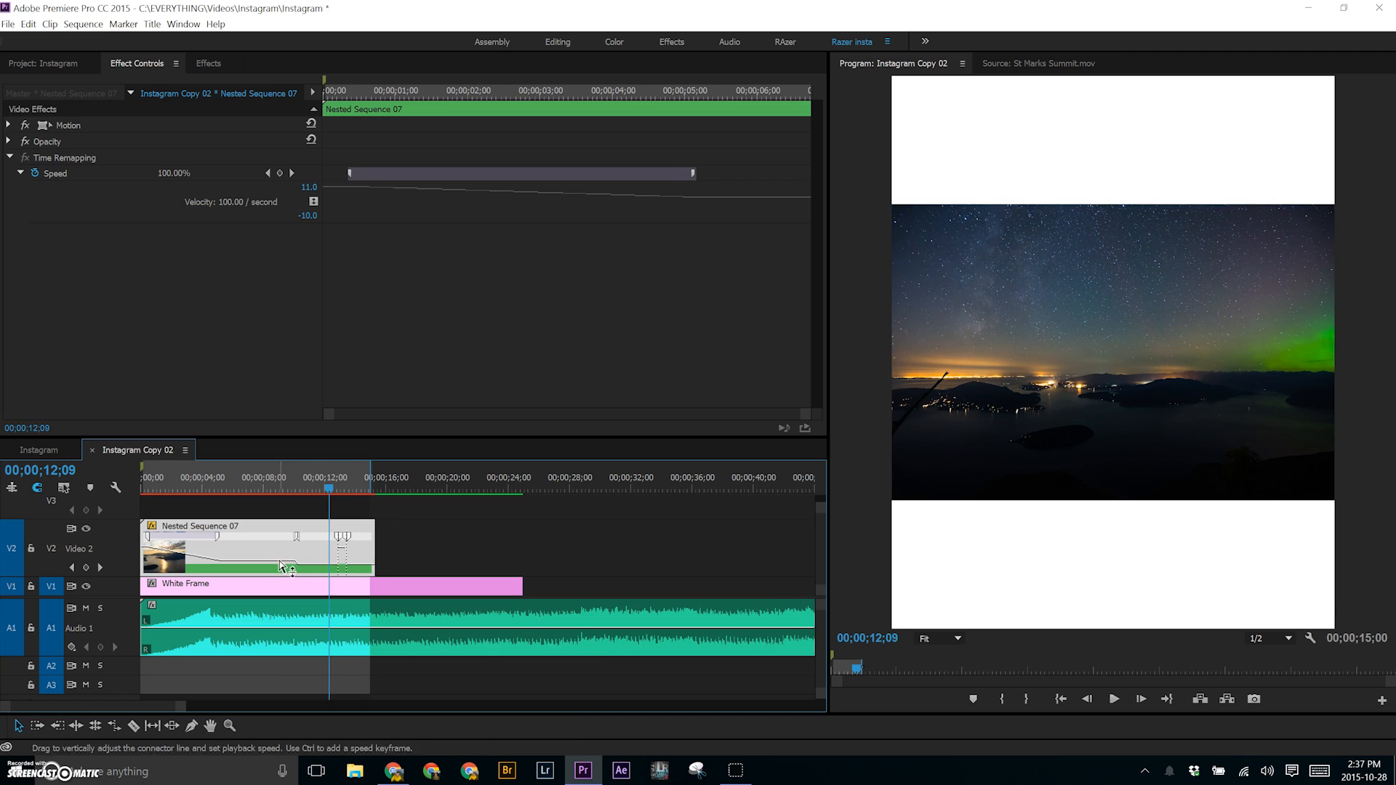
key(Home)
key(space)
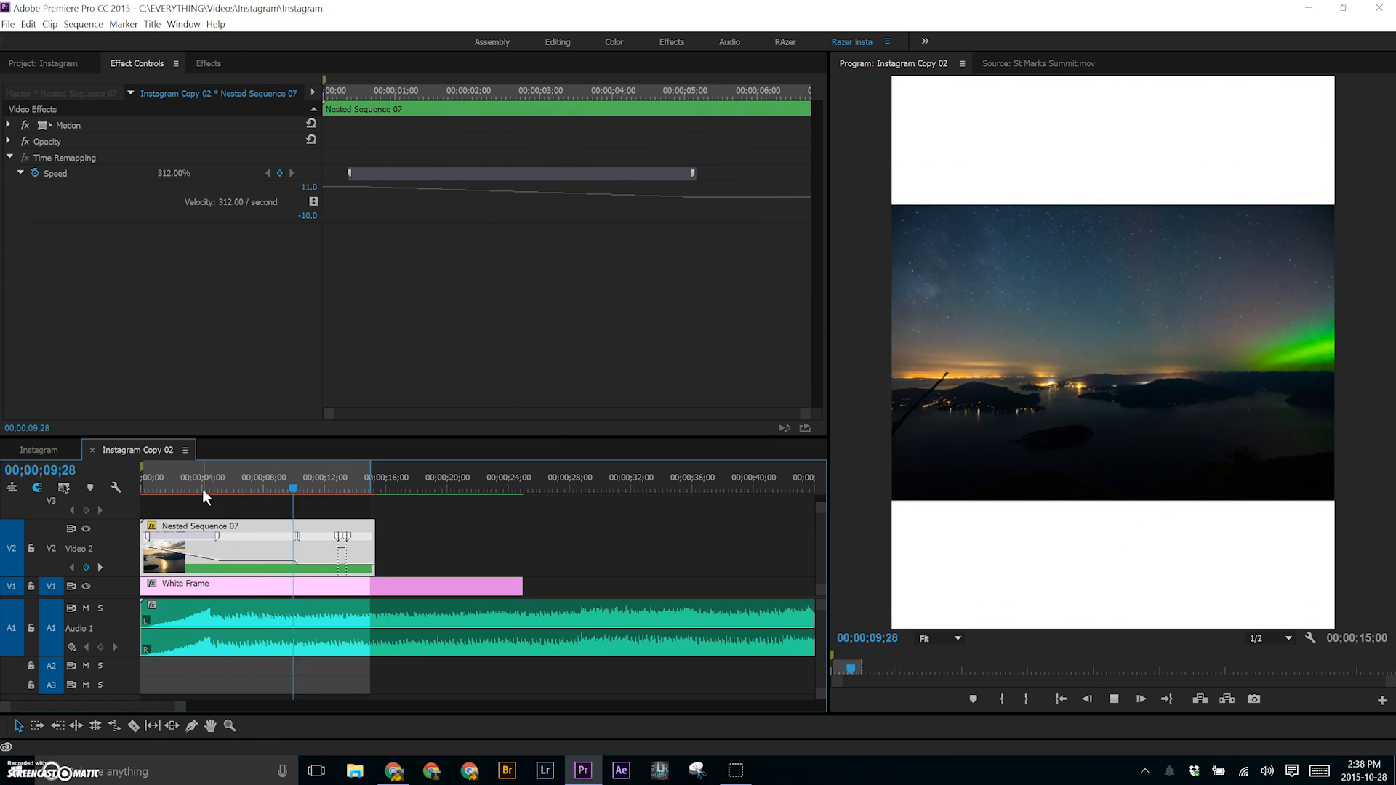
click(147, 481)
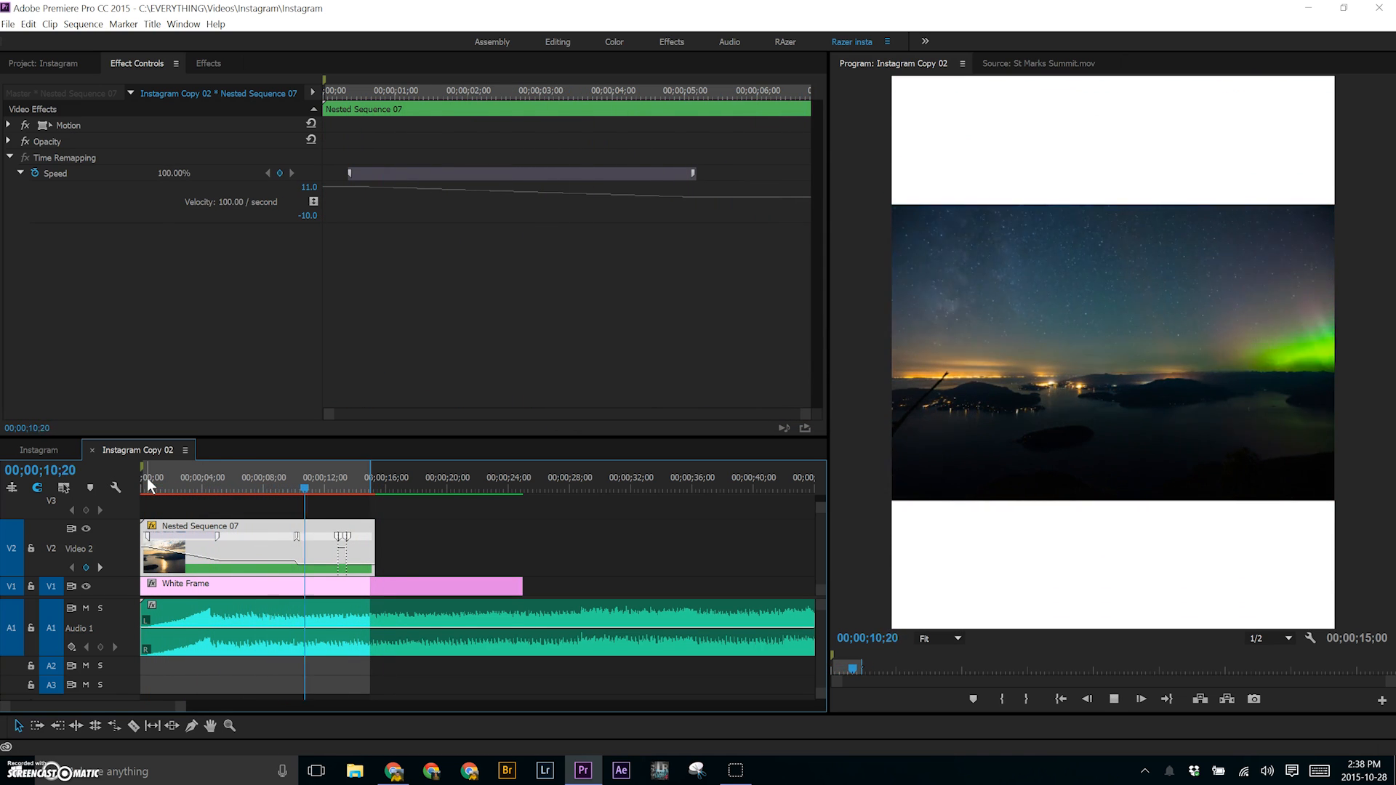
drag(147, 478, 270, 479)
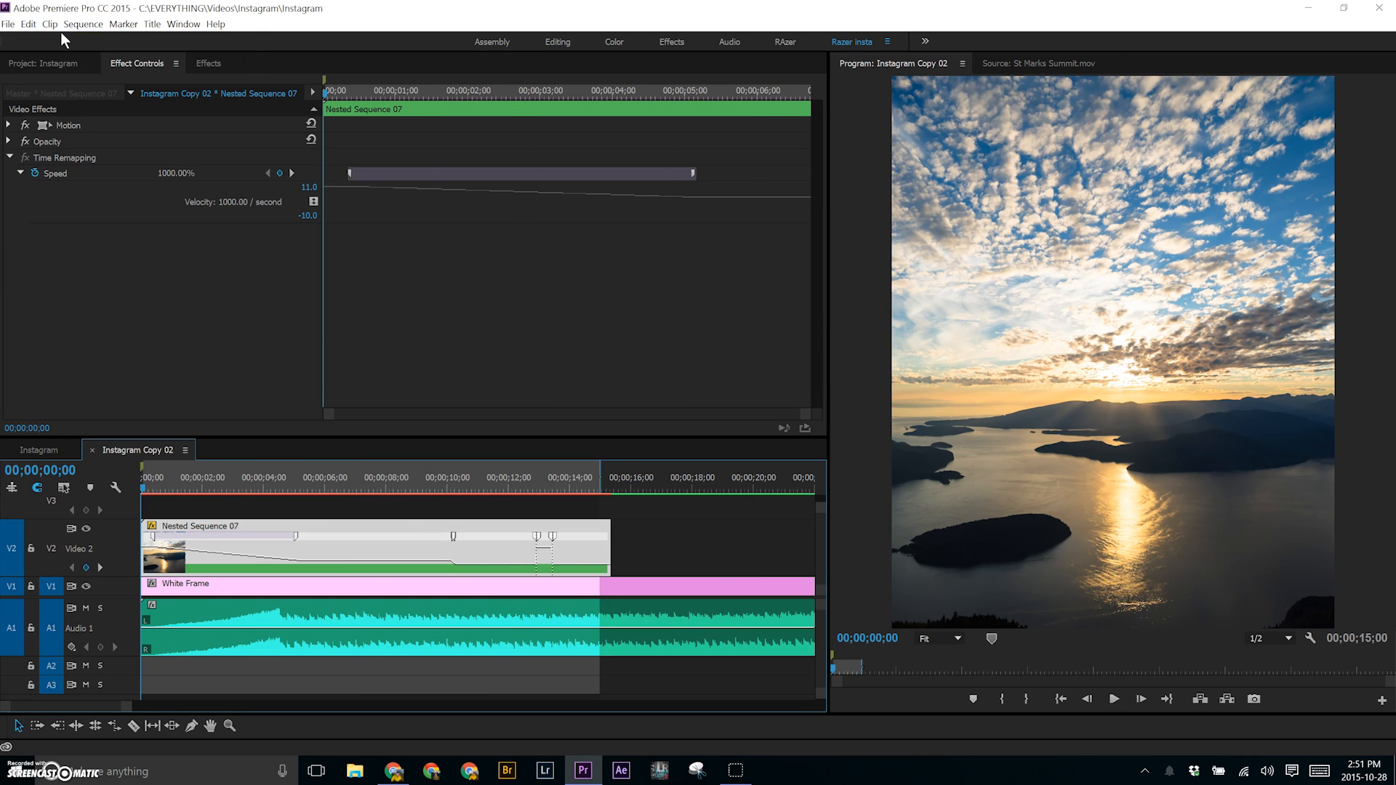
Open the media export settings and name the output file "Tutorial timelapse insta" in the Instagram folder.
click(83, 24)
mouse_move(9, 25)
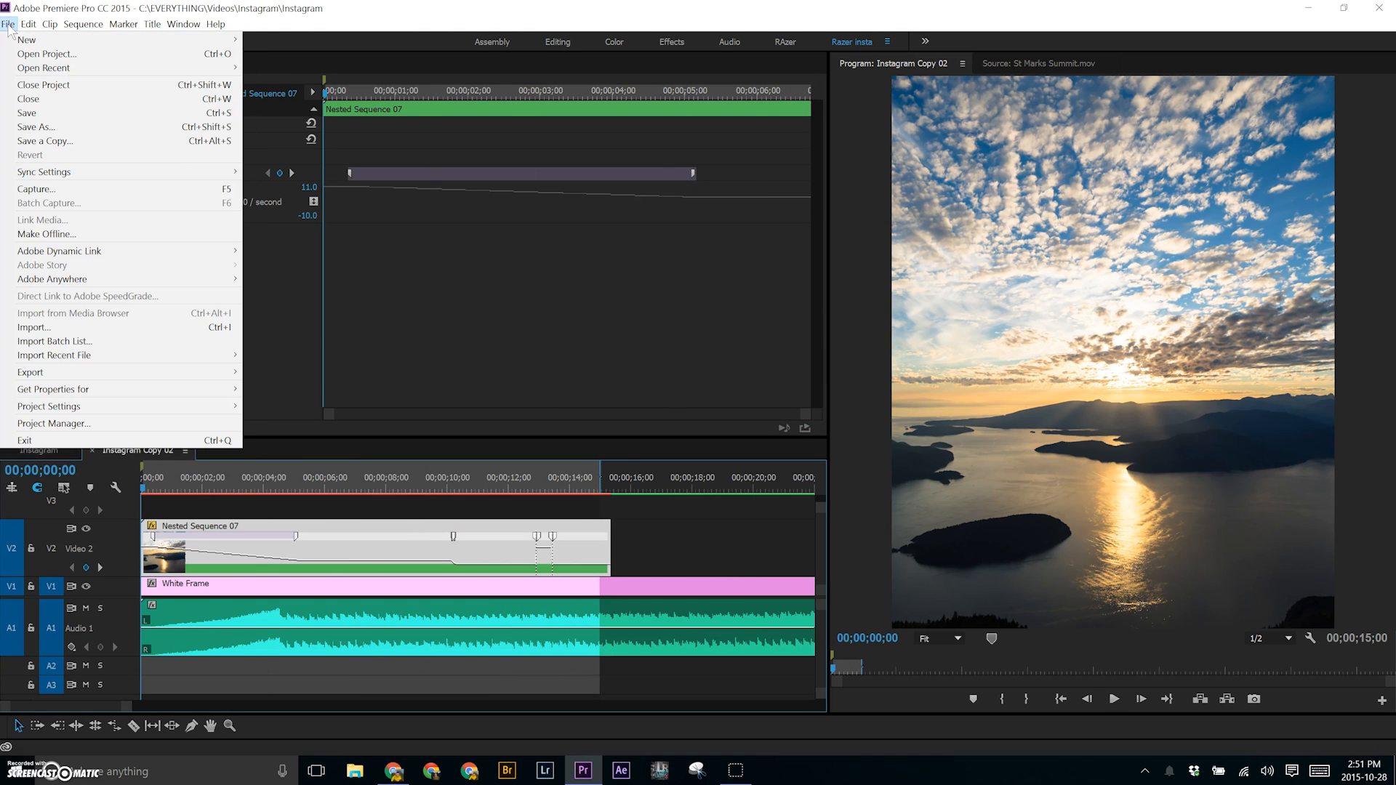
mouse_move(102, 374)
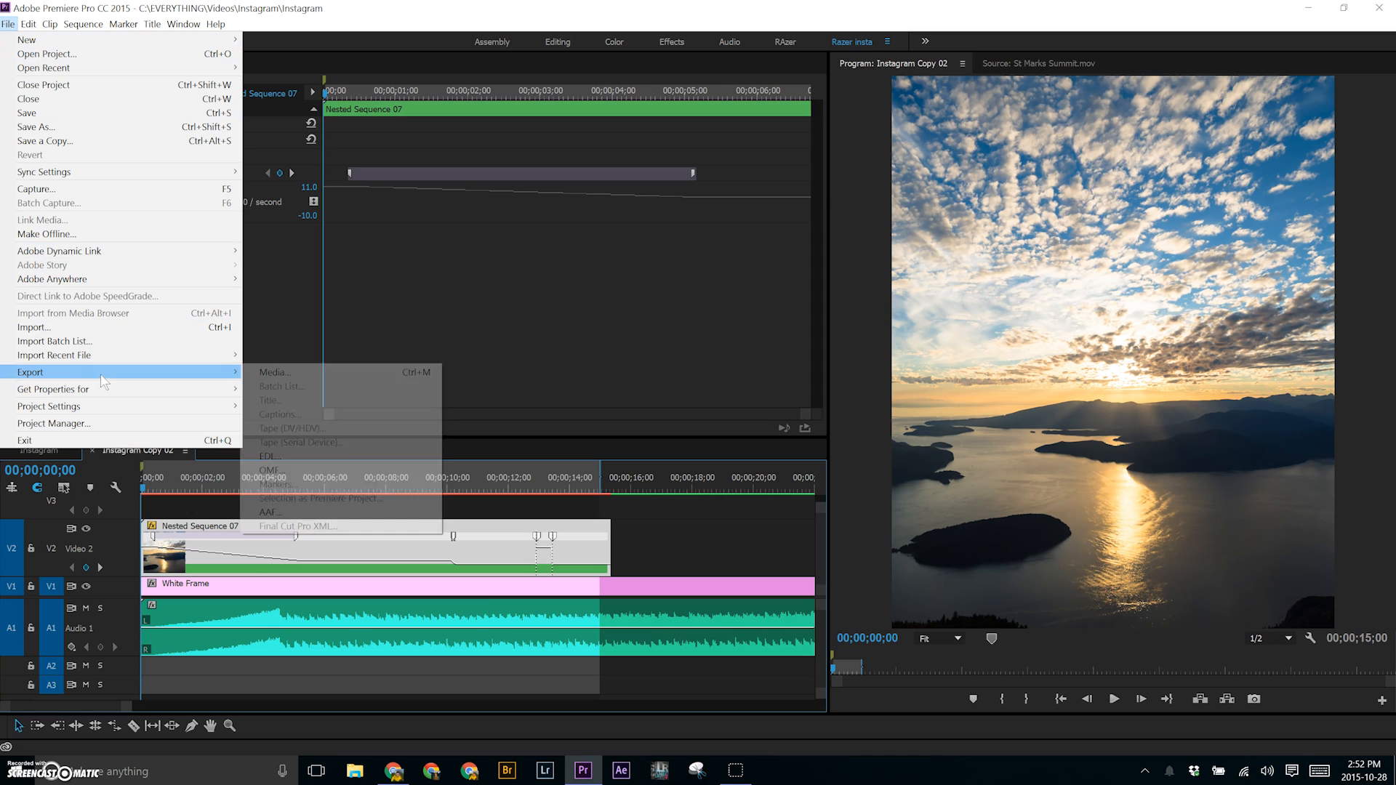
click(281, 374)
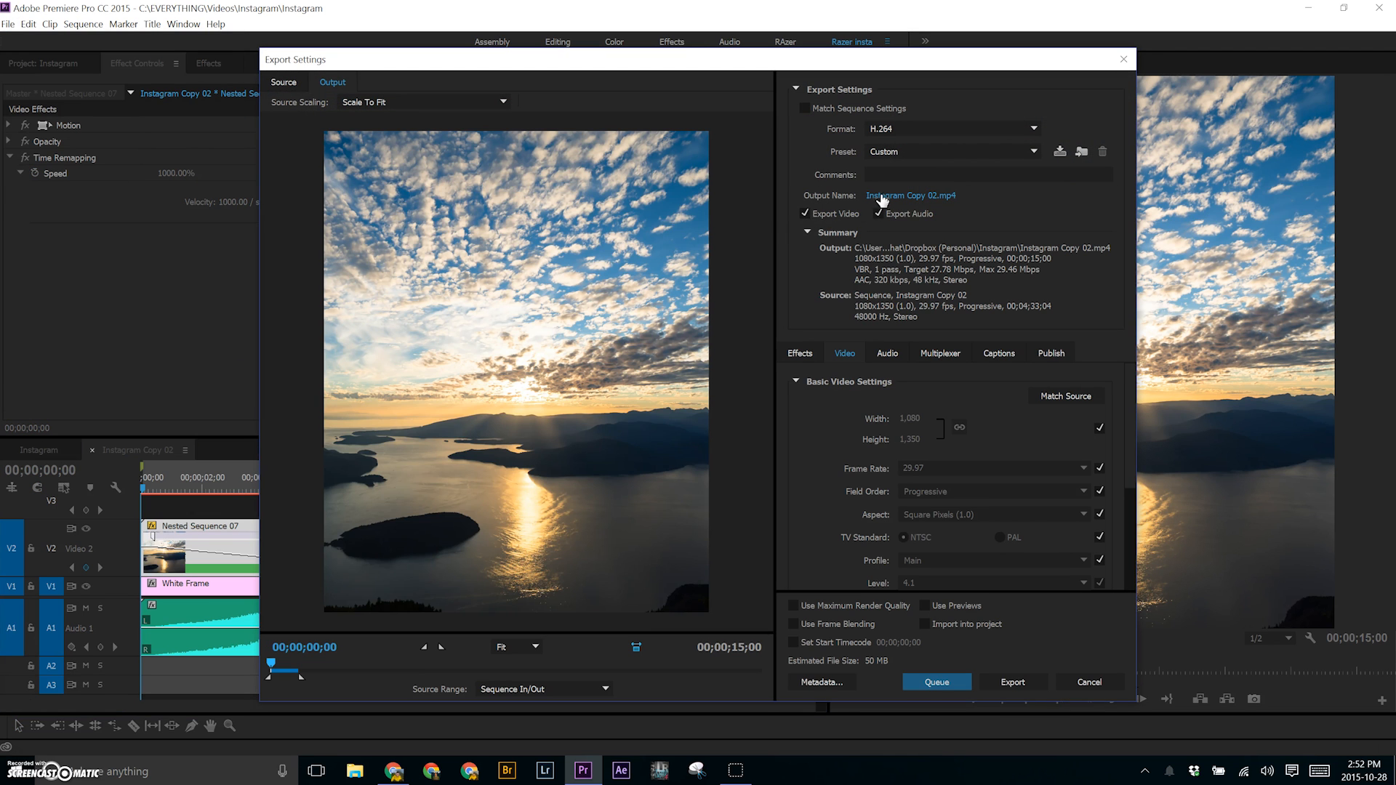
click(878, 204)
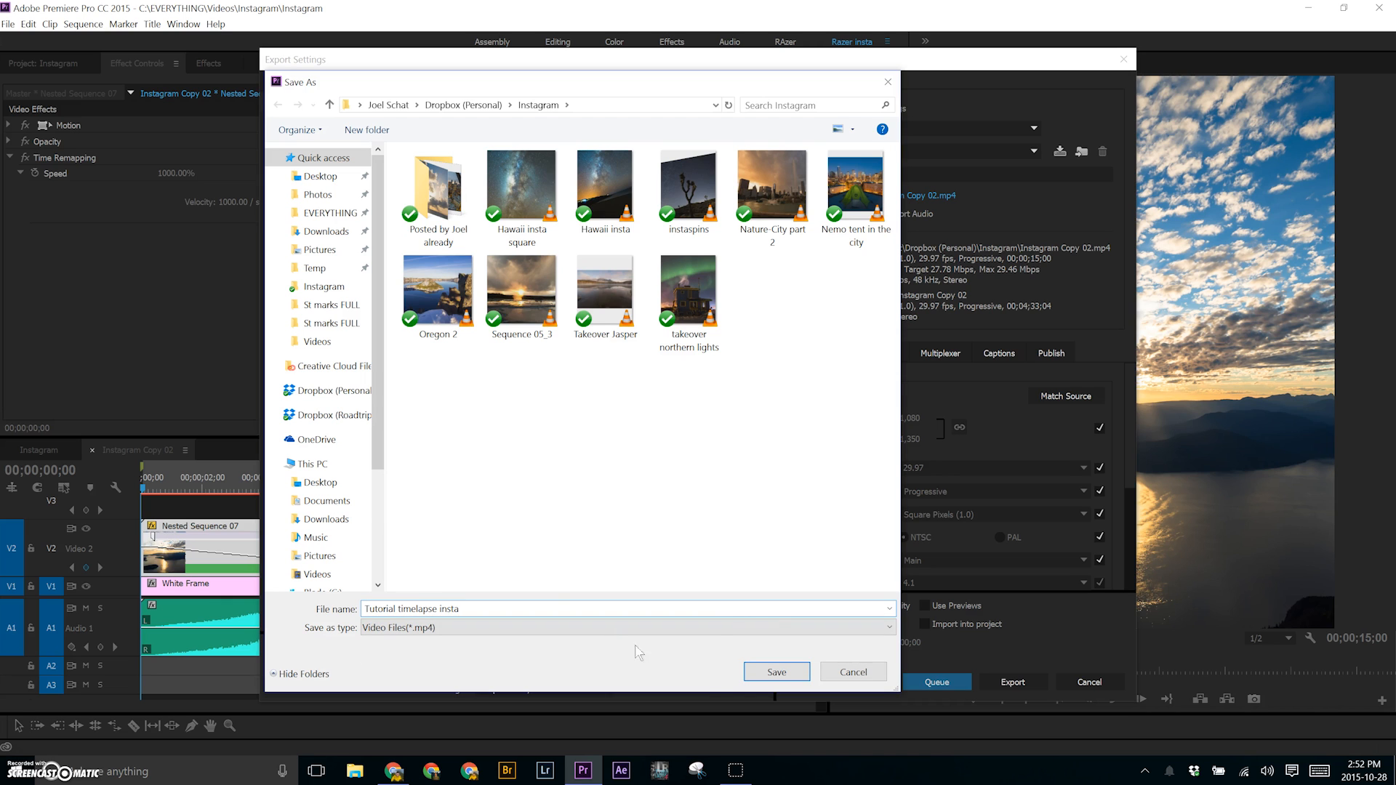
click(776, 673)
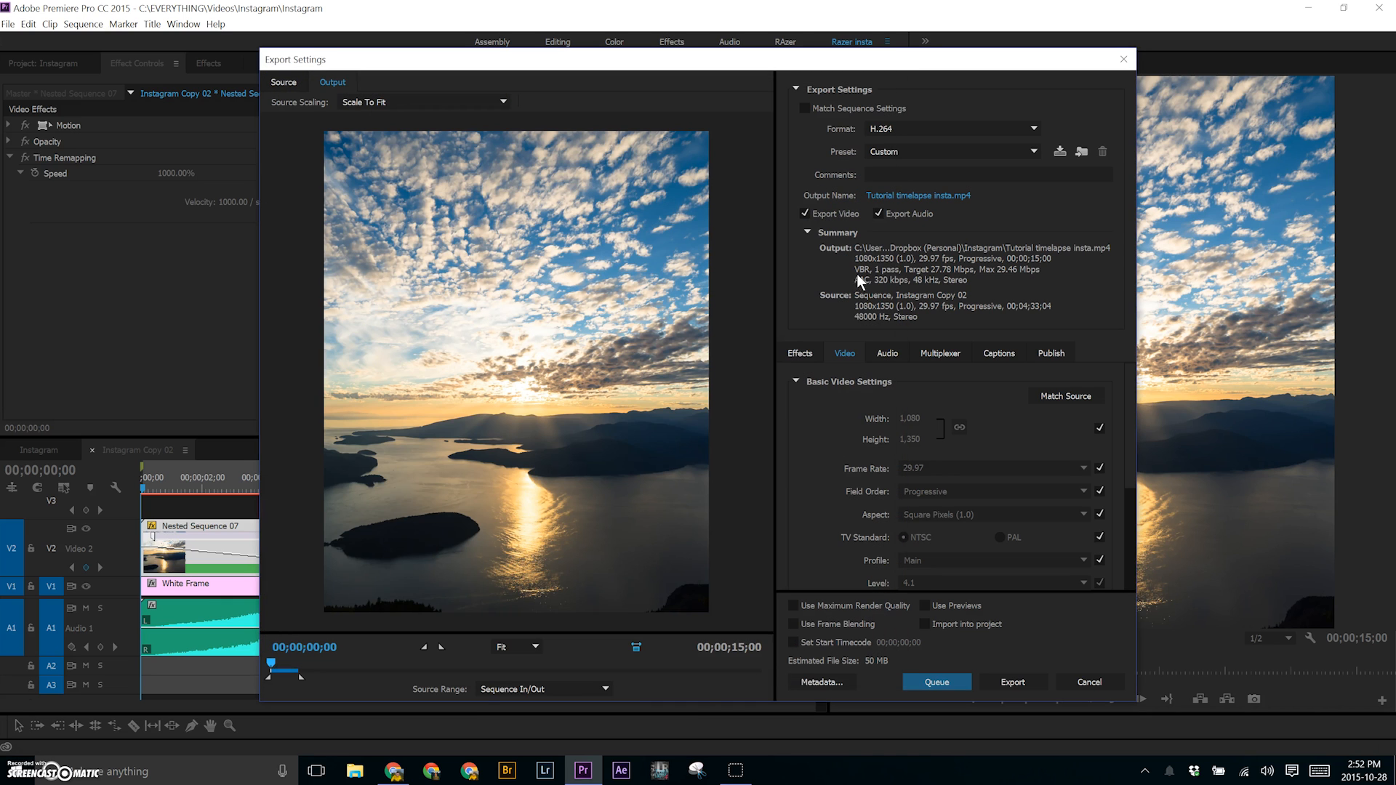
Set the H.264 maximum bitrate to 108.35 Mbps with a 27.78 Mbps target and export the video.
scroll(810, 451, down, 5)
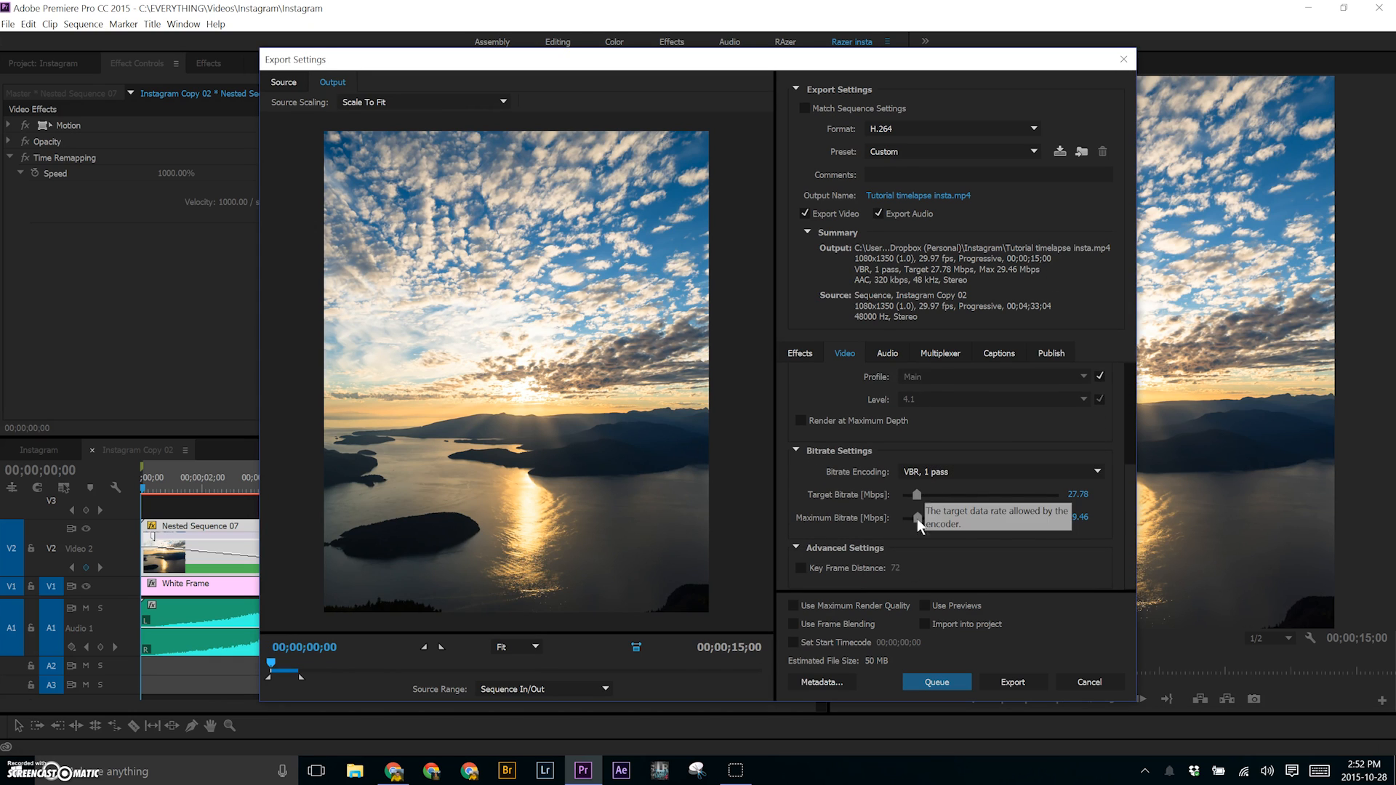
scroll(866, 469, up, 5)
click(906, 129)
click(906, 130)
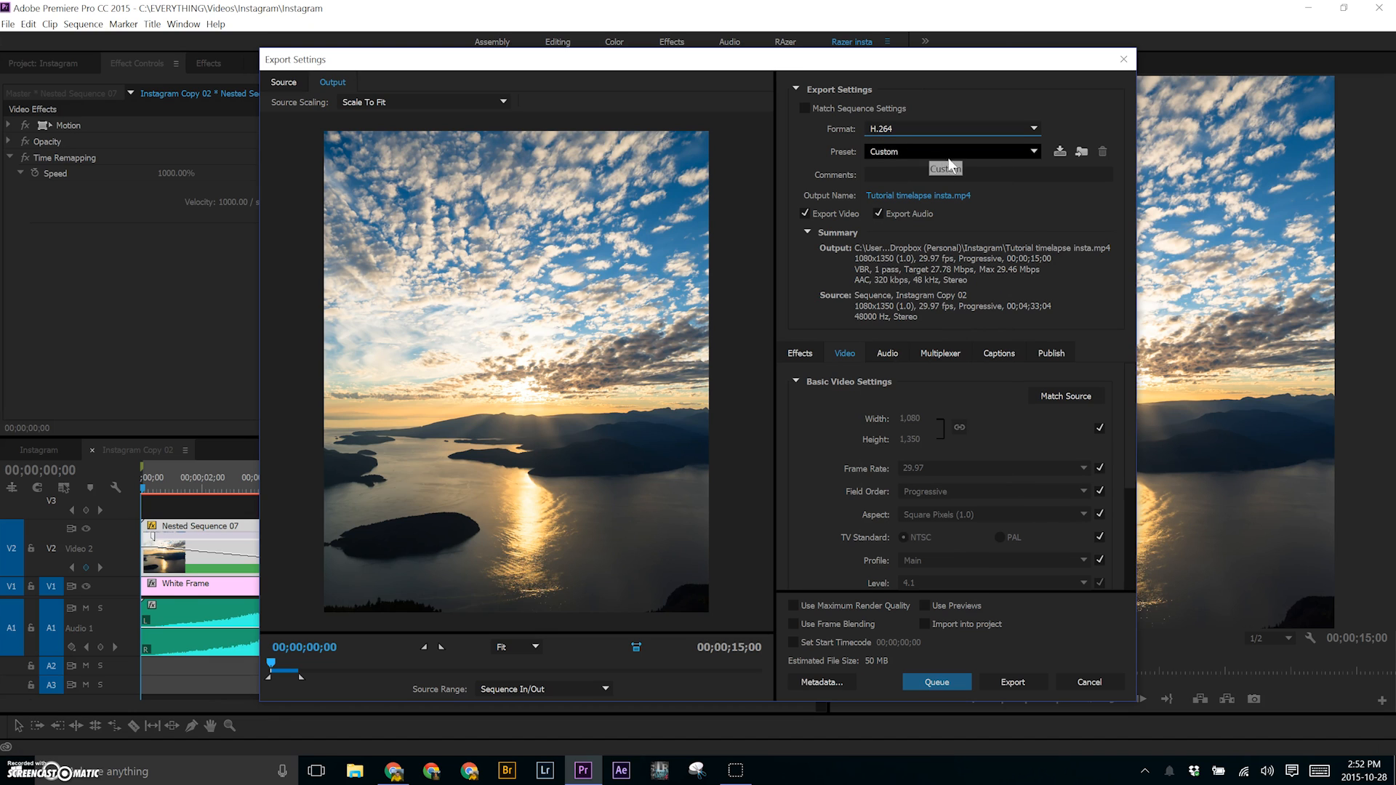
drag(1131, 403, 1132, 426)
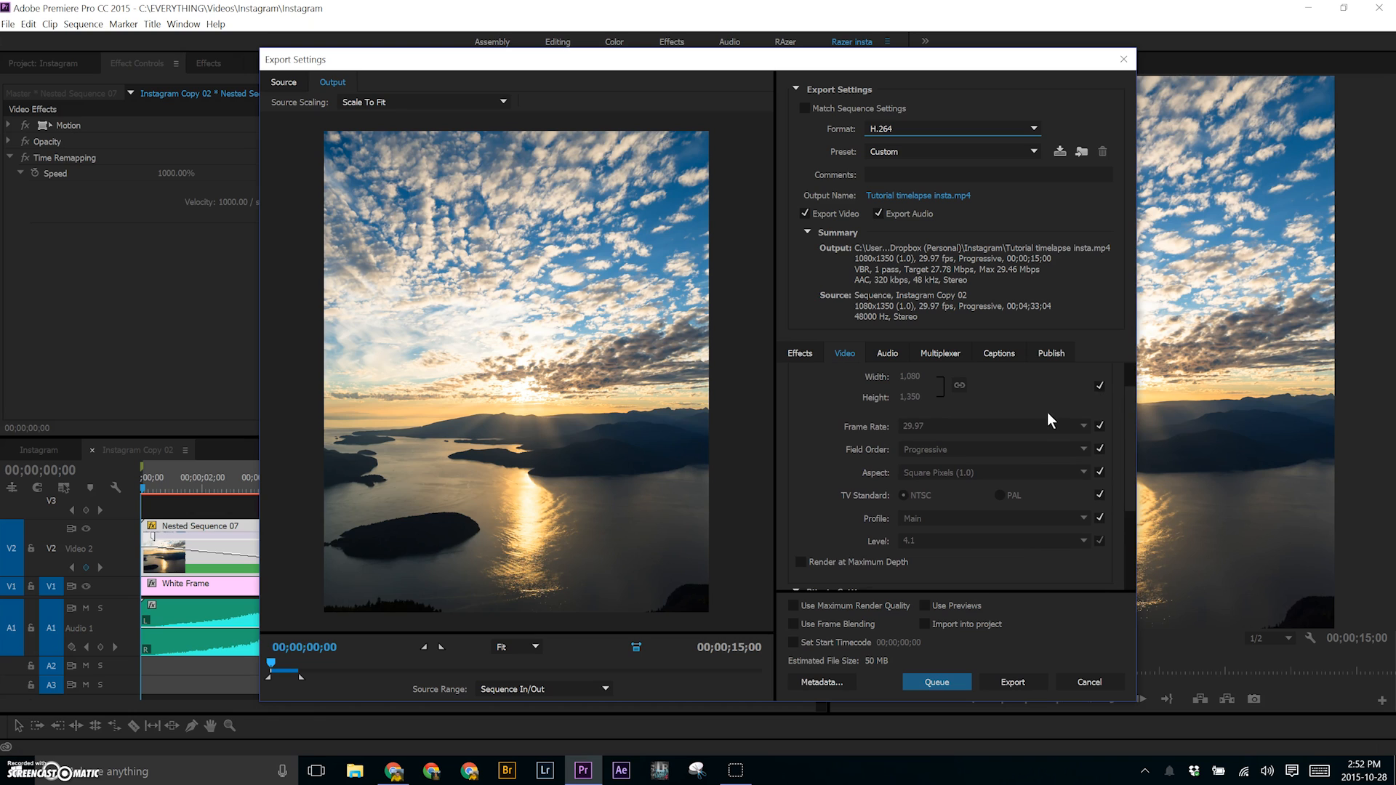
drag(1127, 457, 1126, 547)
drag(917, 494, 946, 495)
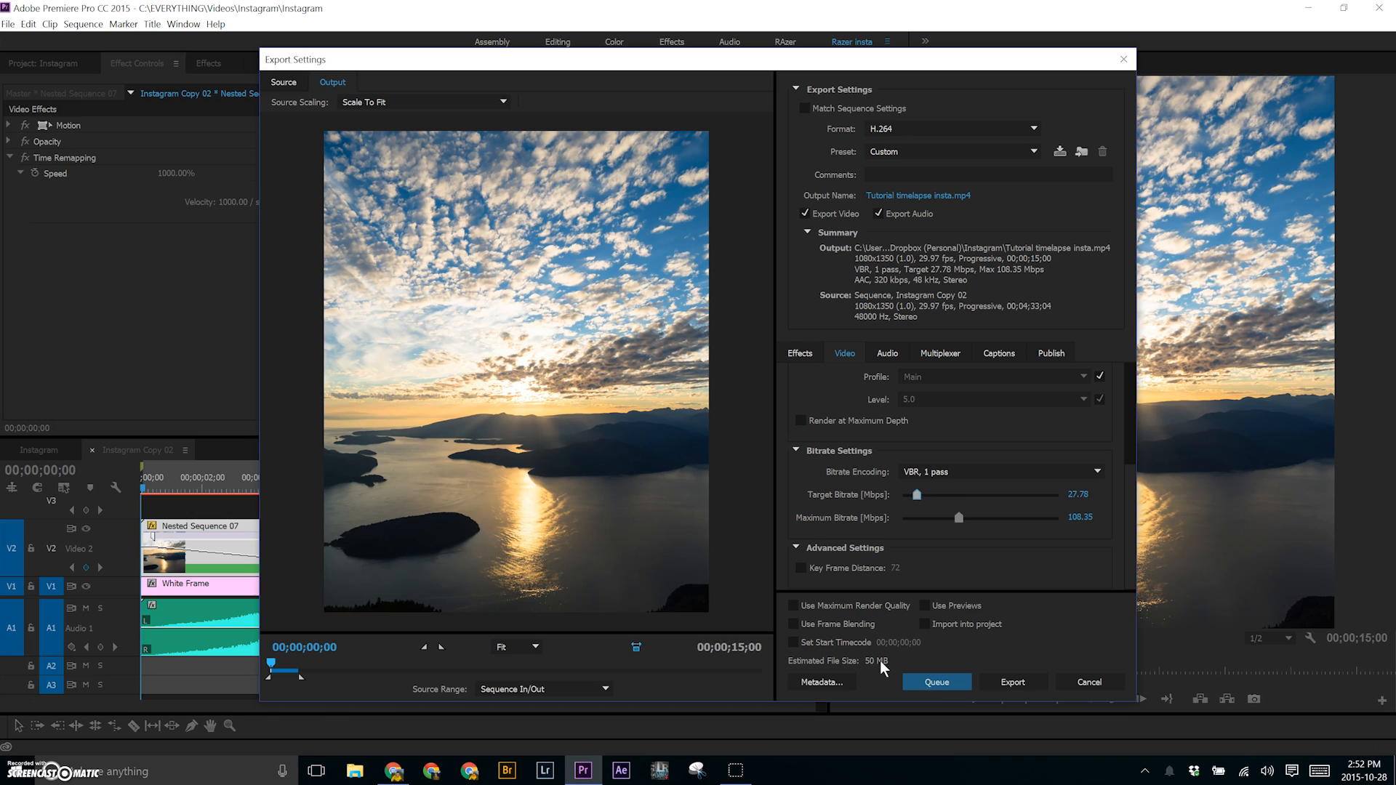
click(998, 680)
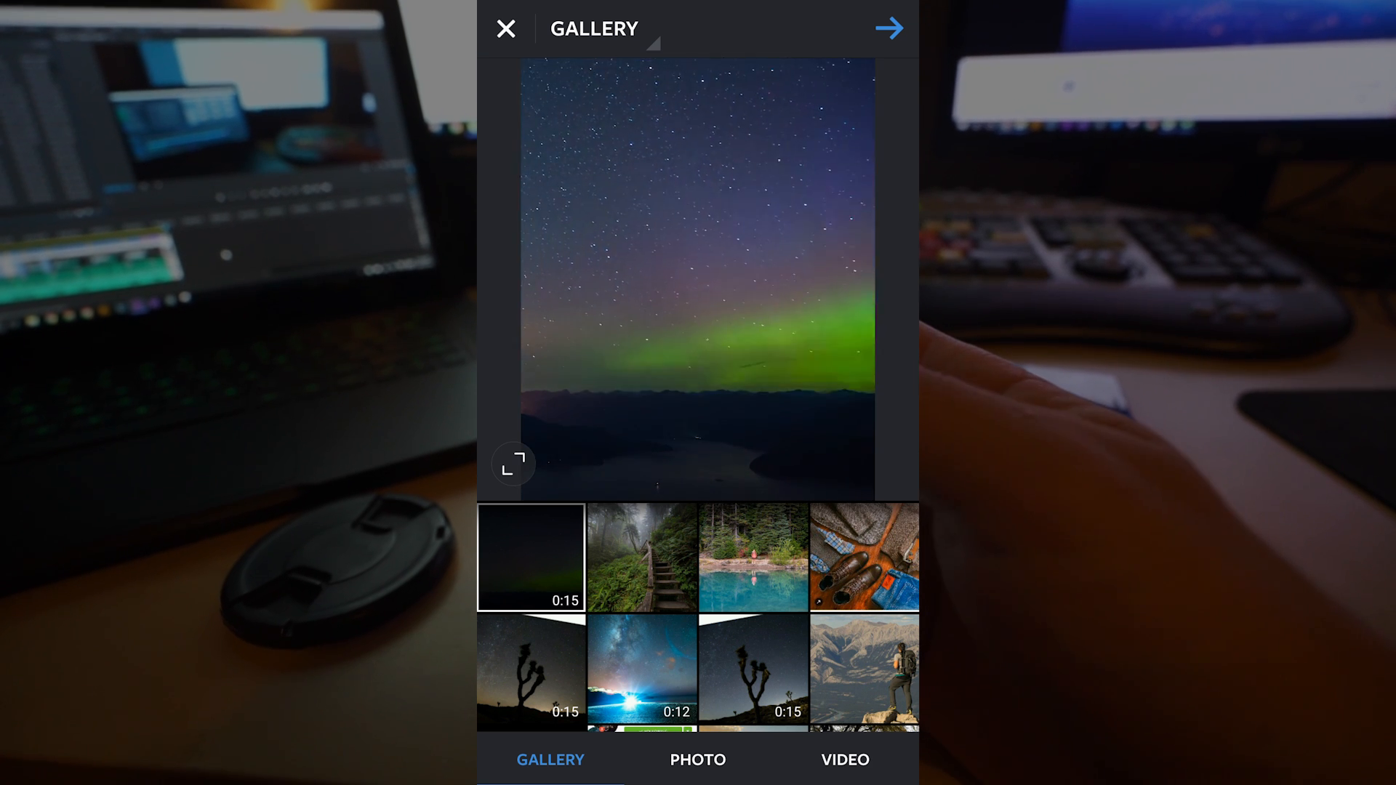
Switch to the Instagram phone app, continue with the 15-second timelapse, and choose the red and green aurora frame as its cover.
click(889, 28)
click(753, 539)
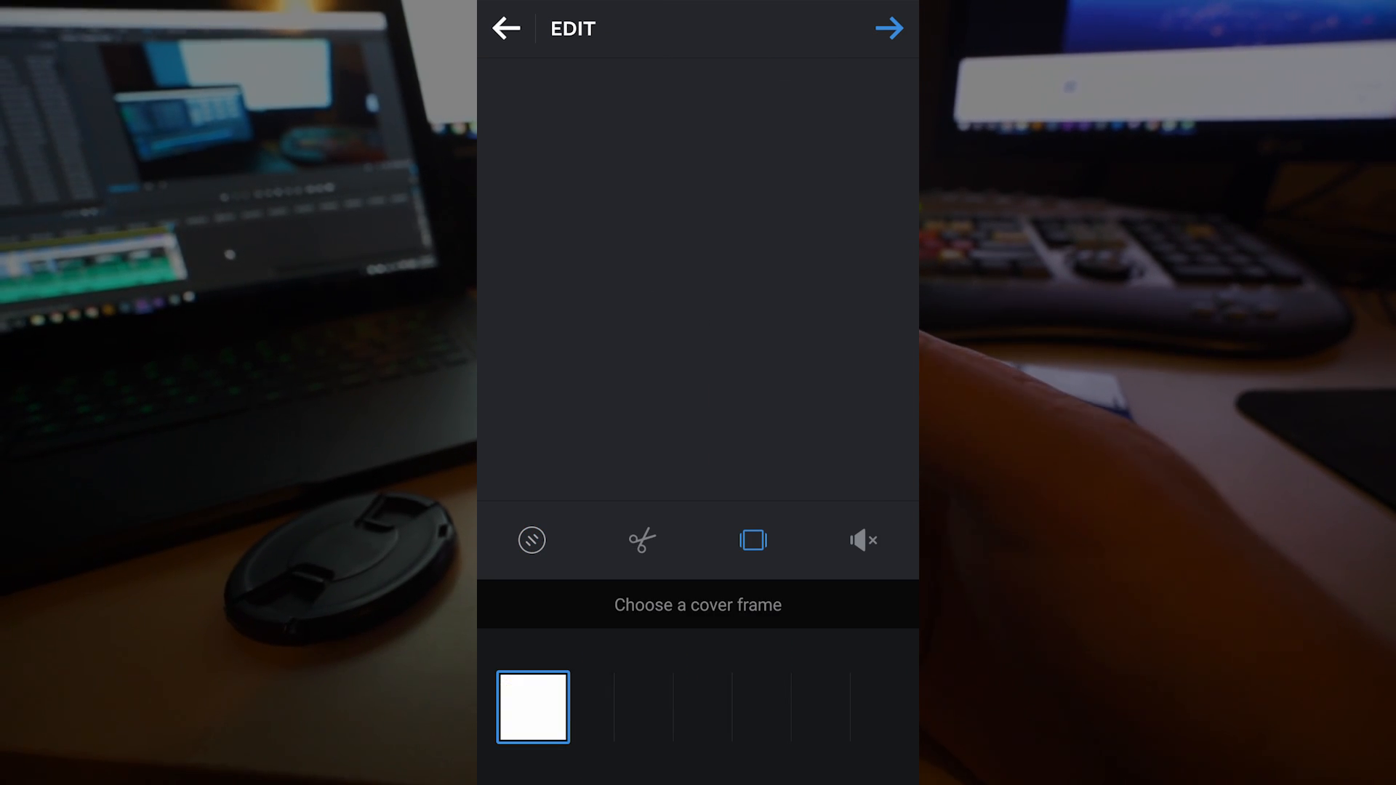
drag(560, 707, 843, 707)
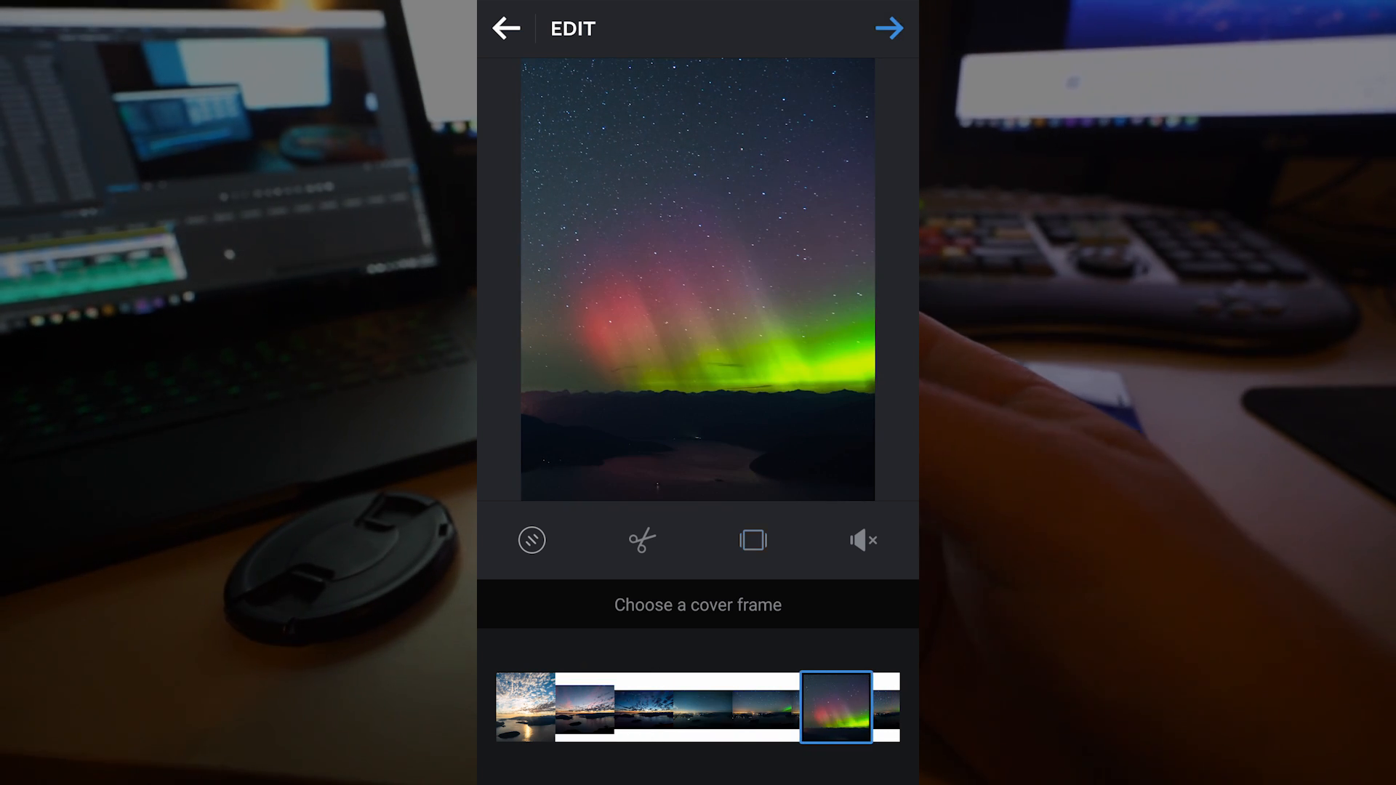
Proceed to the sharing page and caption the post "Timelapse tutorial :)".
click(889, 28)
text(Timela)
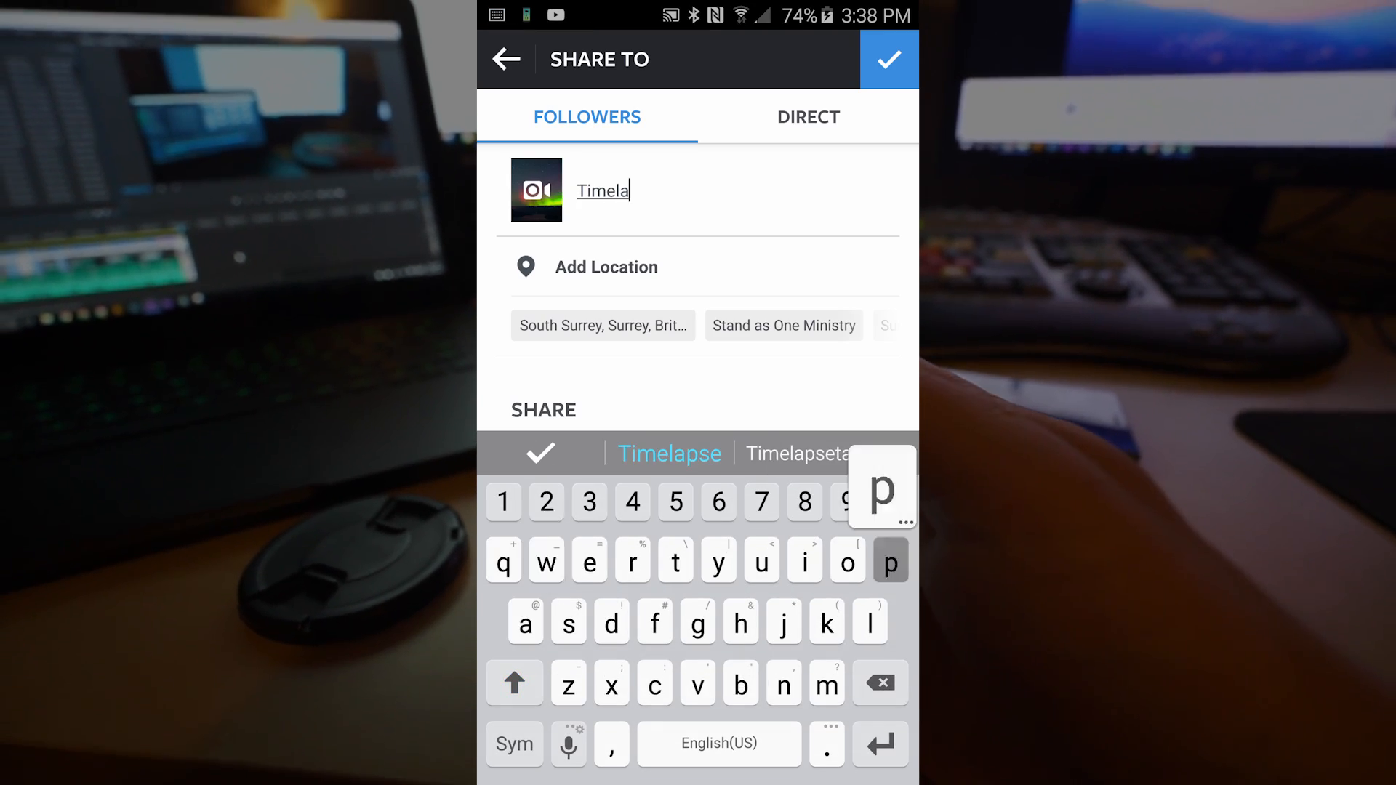
text(pse tutorial:))
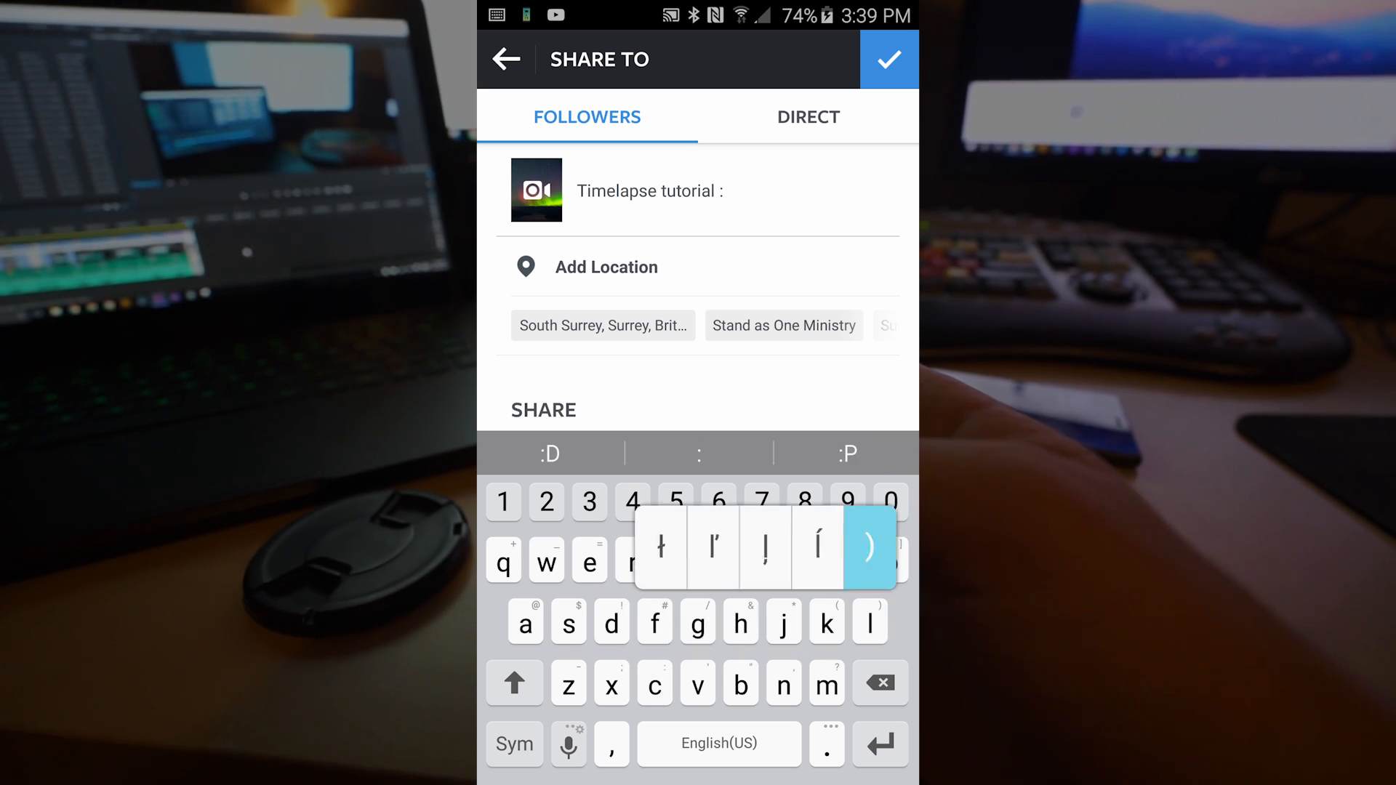
Search for "st marks summit" as the post's location, select it, and share the post.
click(606, 267)
text(st marks summit)
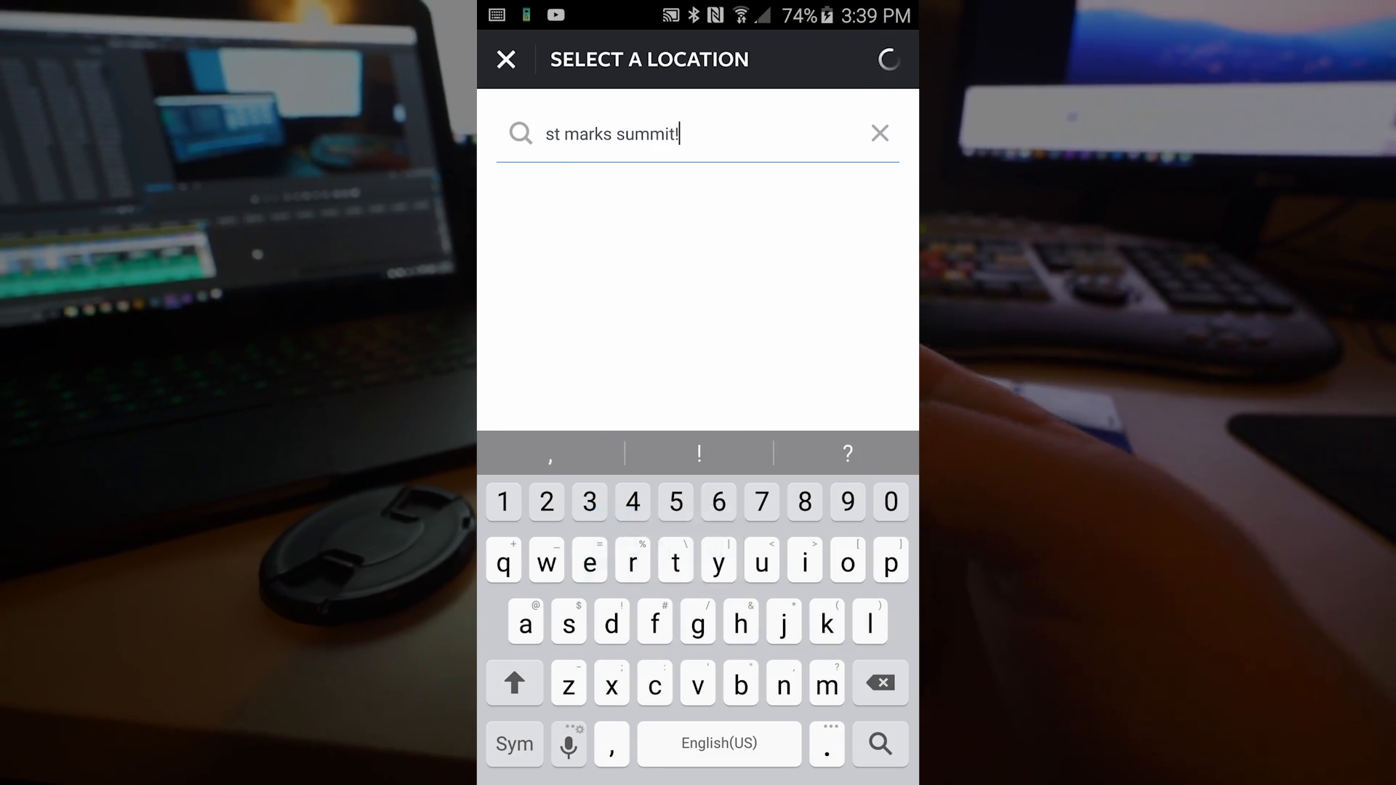
click(581, 203)
click(890, 59)
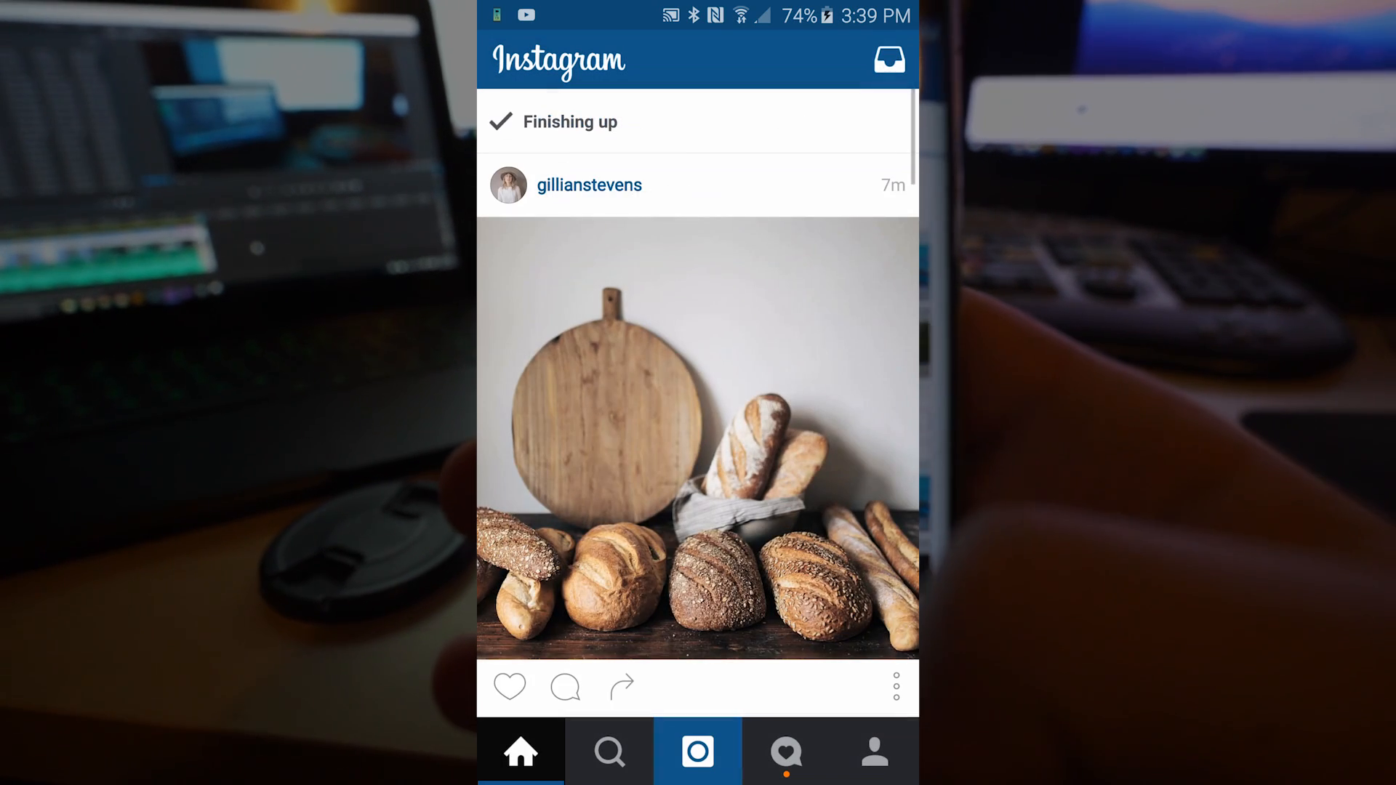
Refresh the home feed to check for the newly shared post.
scroll(698, 403, up, 2)
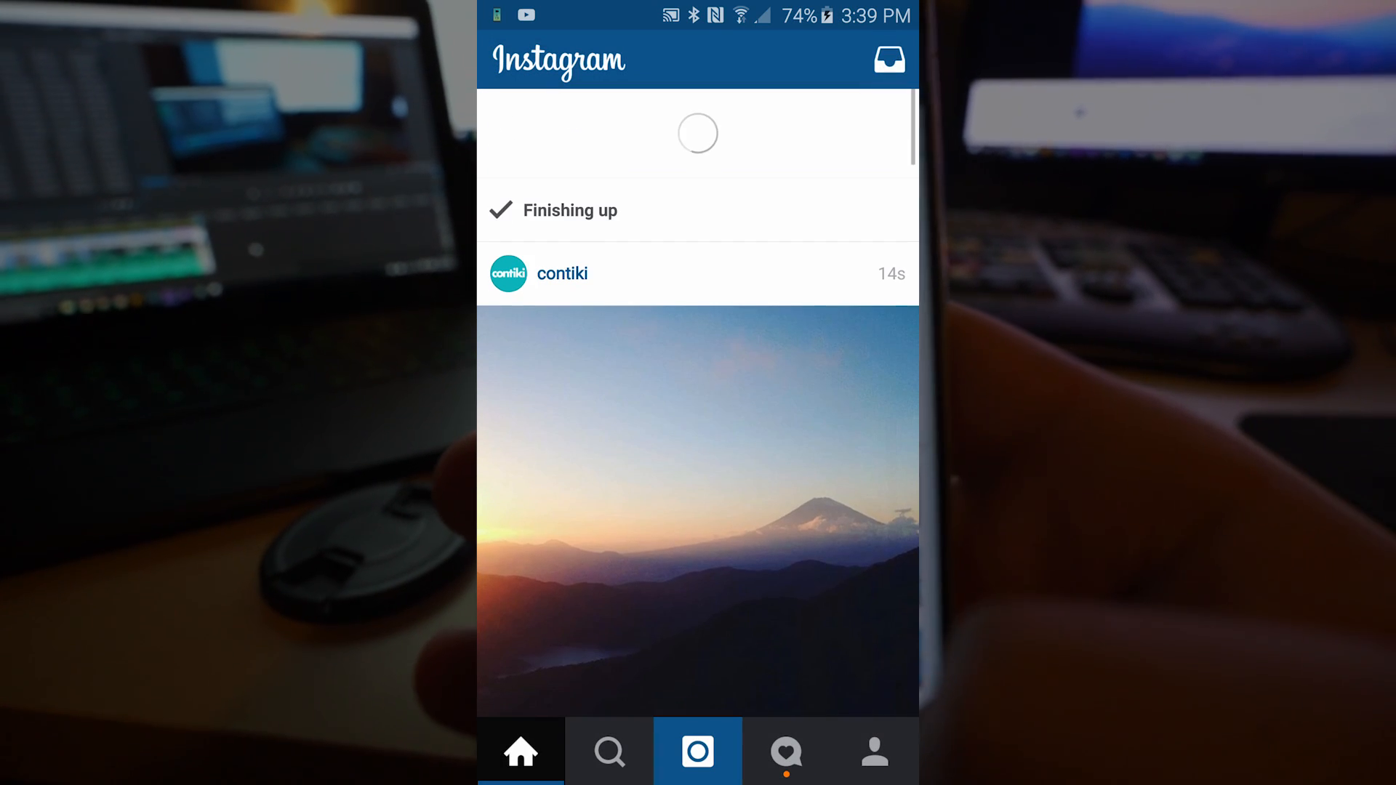
scroll(698, 403, up, 2)
scroll(698, 403, up, 2)
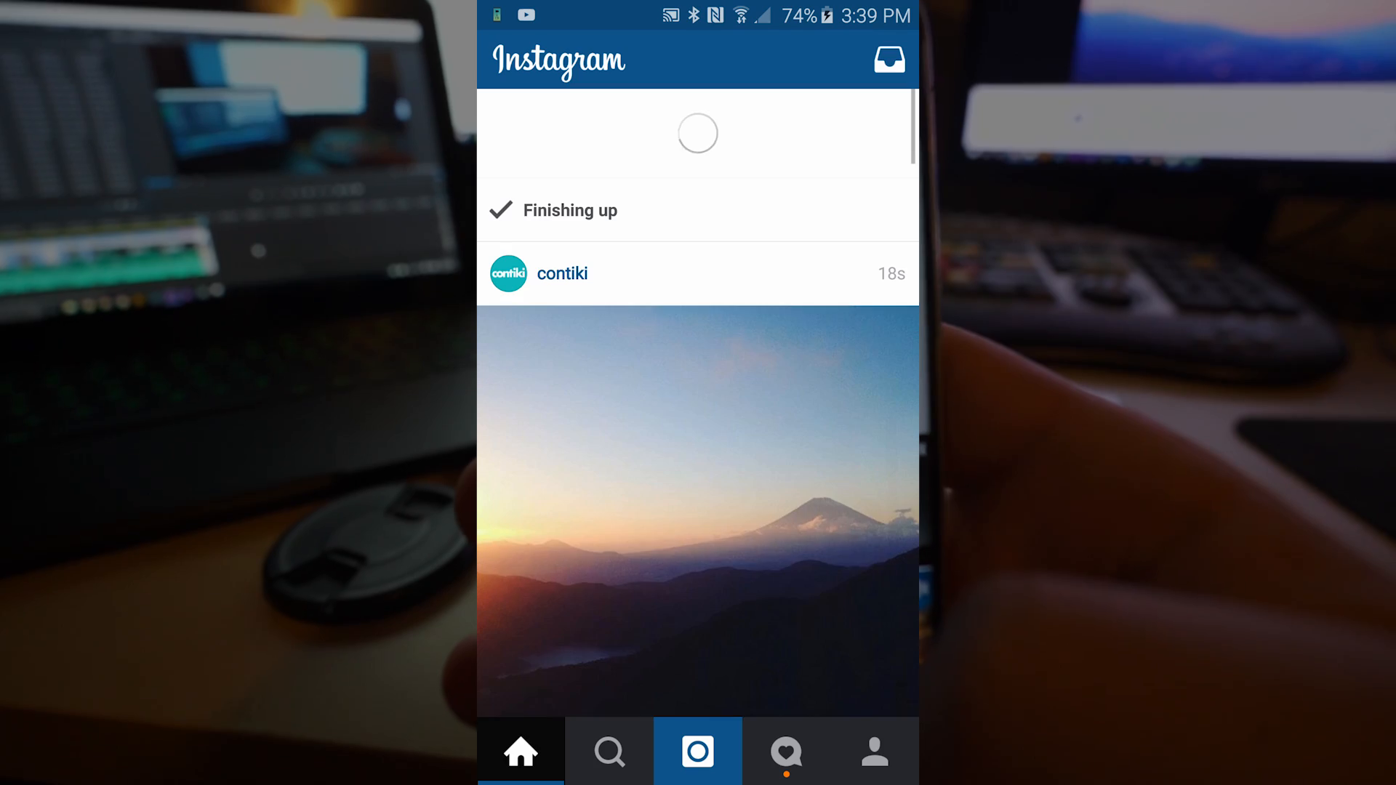